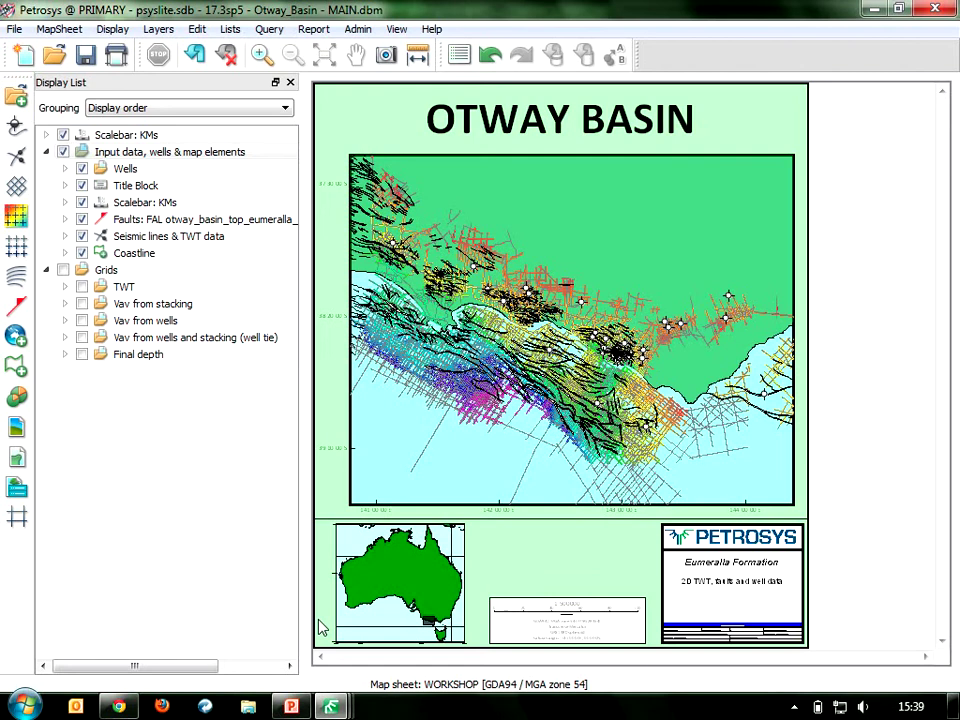
pyautogui.click(538, 133)
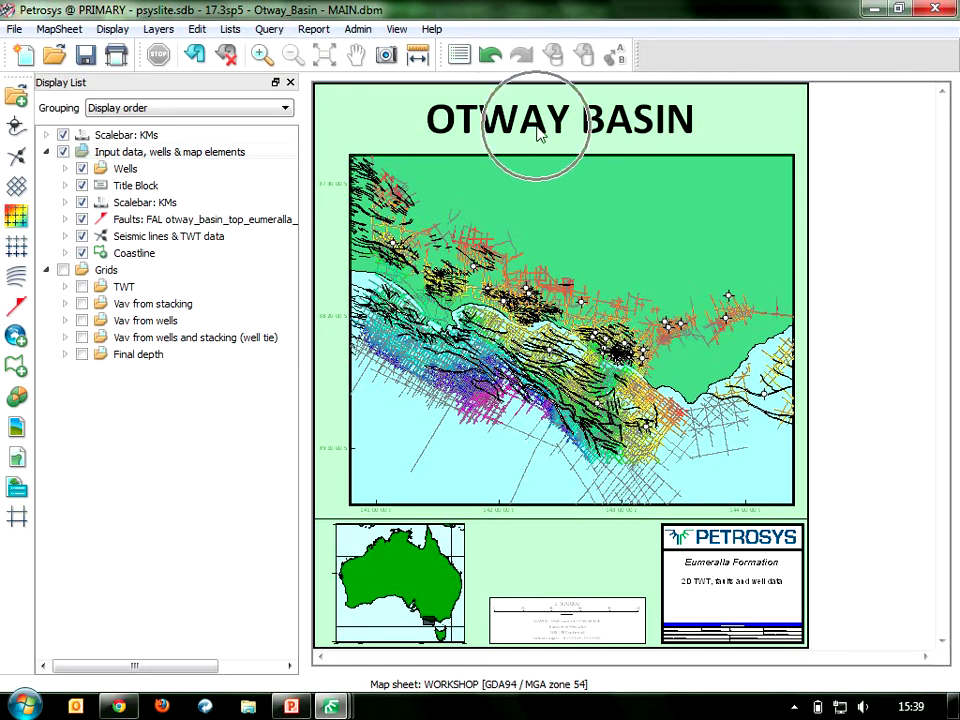
pyautogui.click(435, 625)
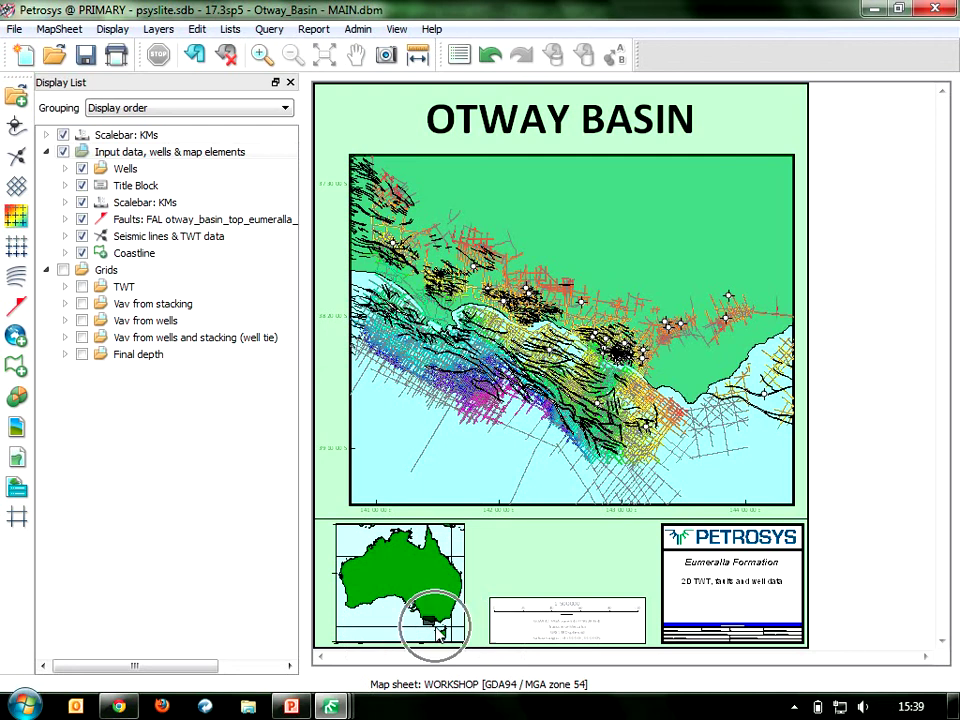
pyautogui.click(546, 622)
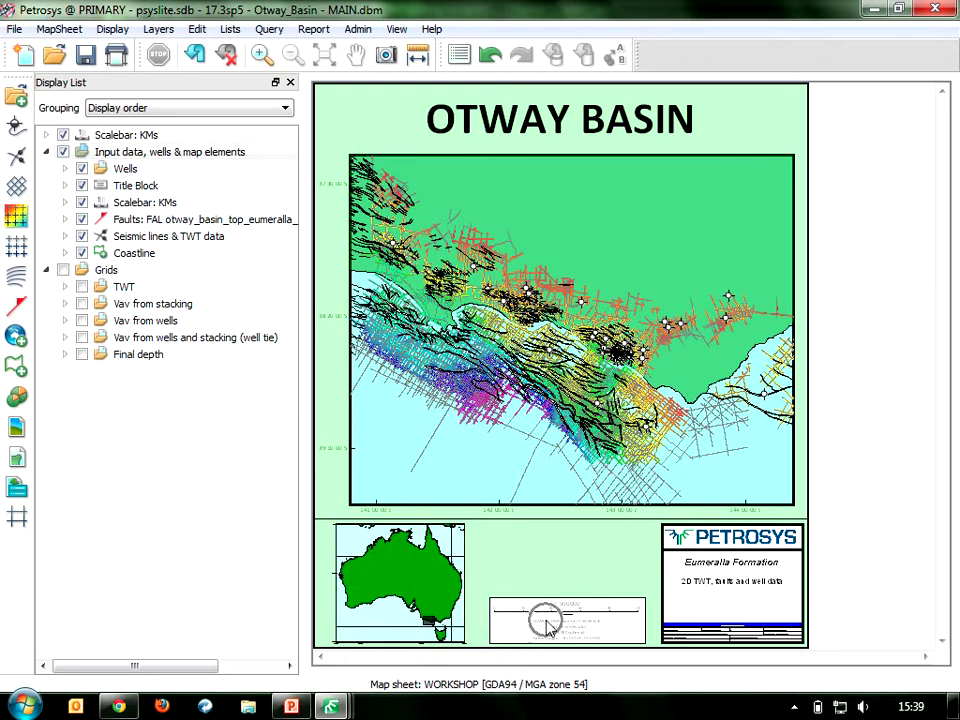
pyautogui.click(710, 597)
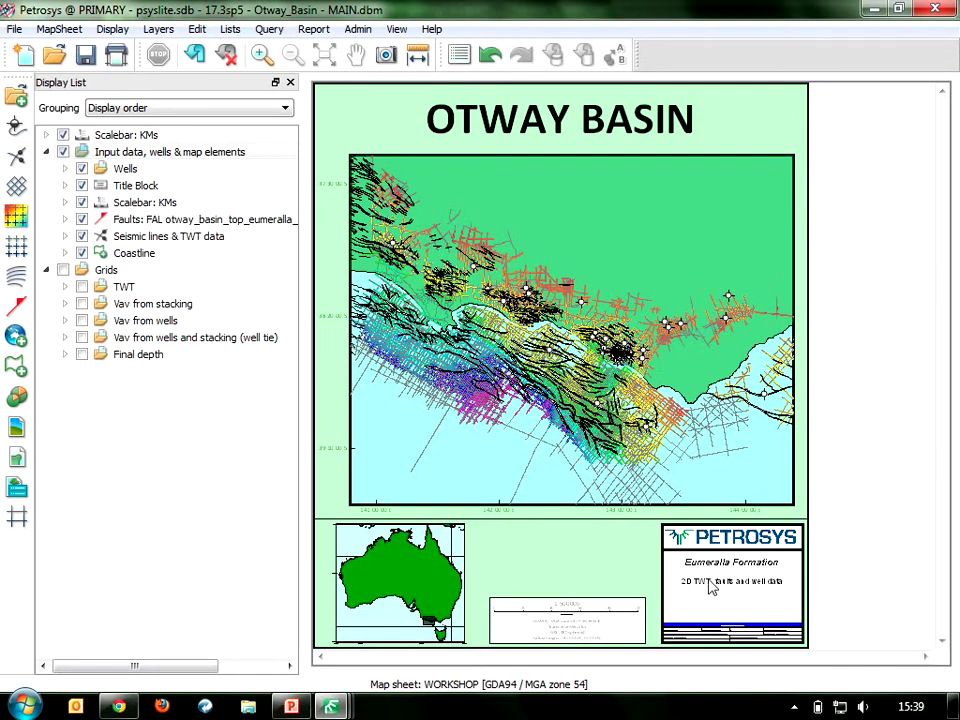
pyautogui.click(463, 400)
# Hide the input data, wells and map elements group, show the TWT grid, and redraw the Otway Basin map
pyautogui.click(80, 152)
pyautogui.click(62, 152)
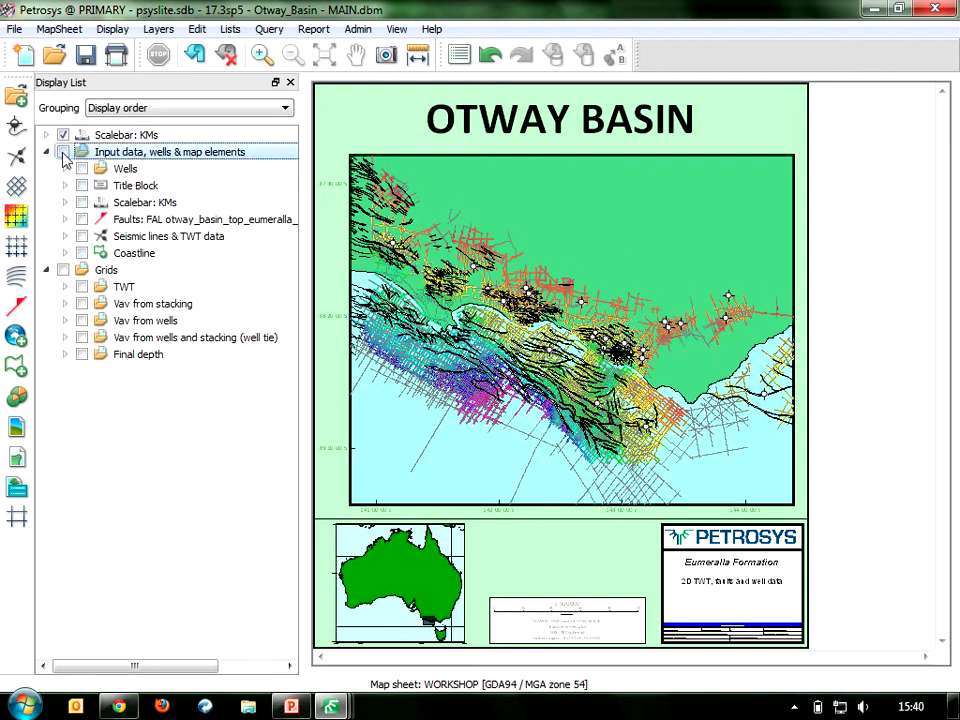
pyautogui.click(81, 287)
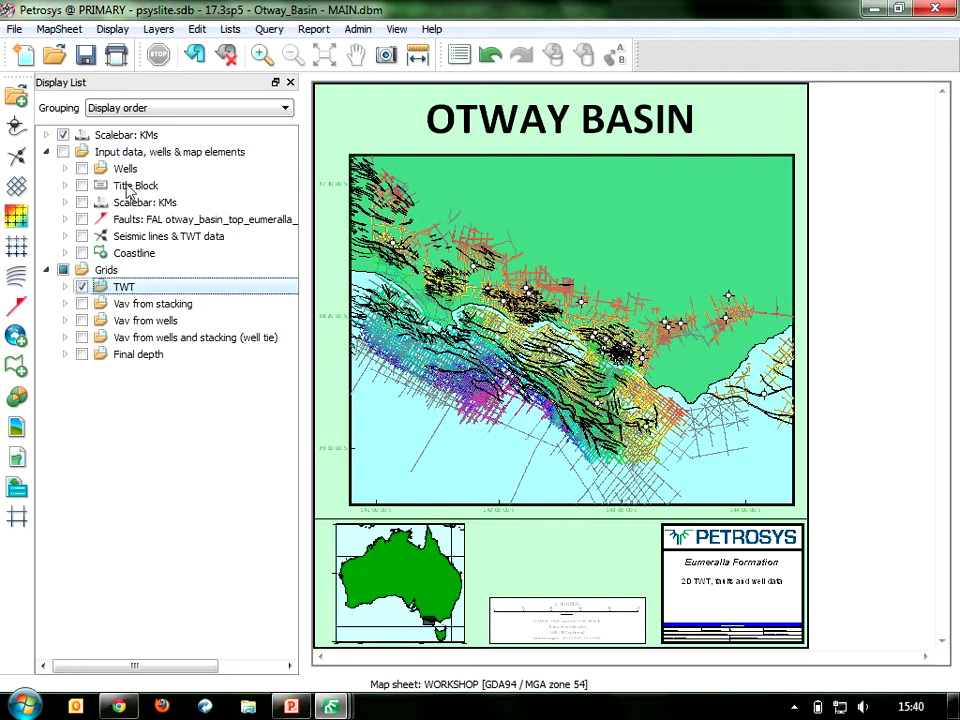
pyautogui.click(194, 54)
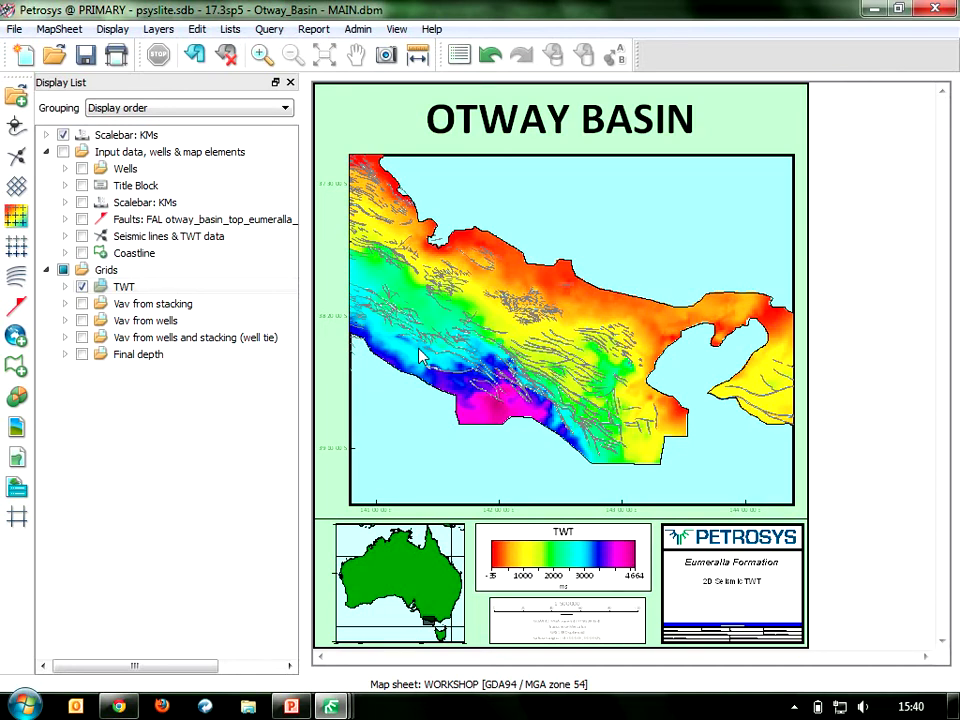
# Switch to the Surface Modeling window and open the workflow task that imports seismic stacking velocities from a text file
pyautogui.moveTo(333, 707)
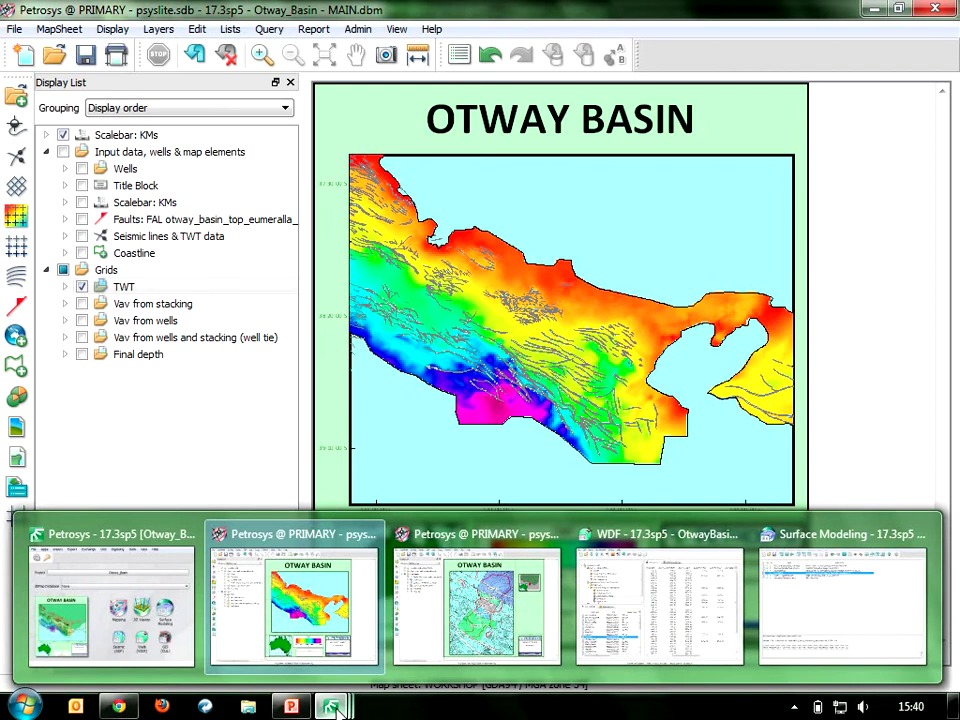
pyautogui.click(797, 609)
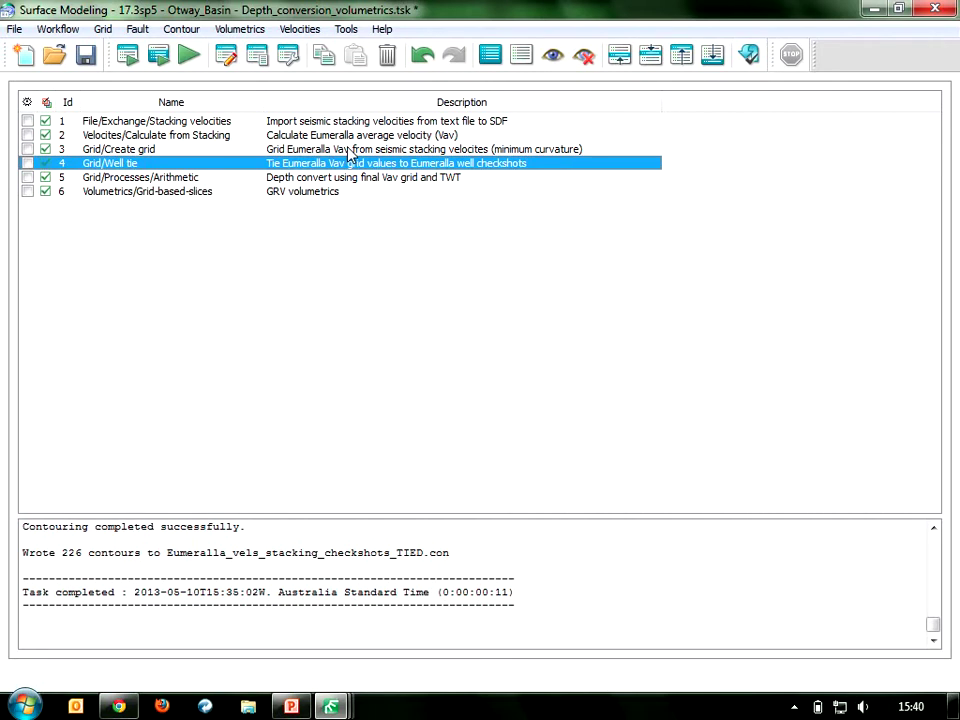
pyautogui.click(200, 123)
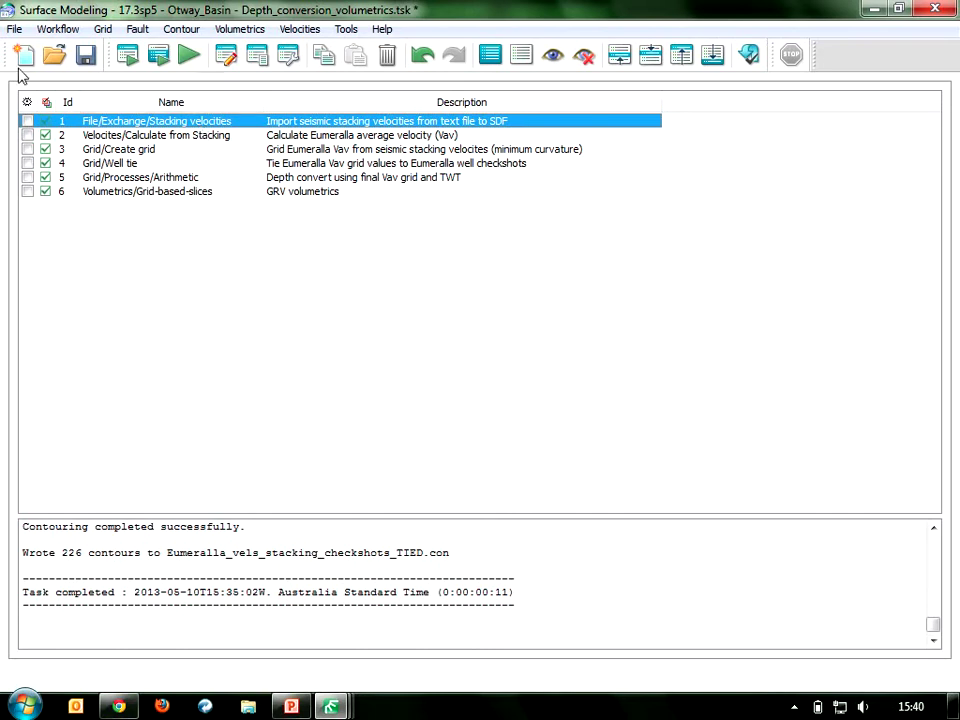
pyautogui.click(15, 29)
pyautogui.moveTo(86, 234)
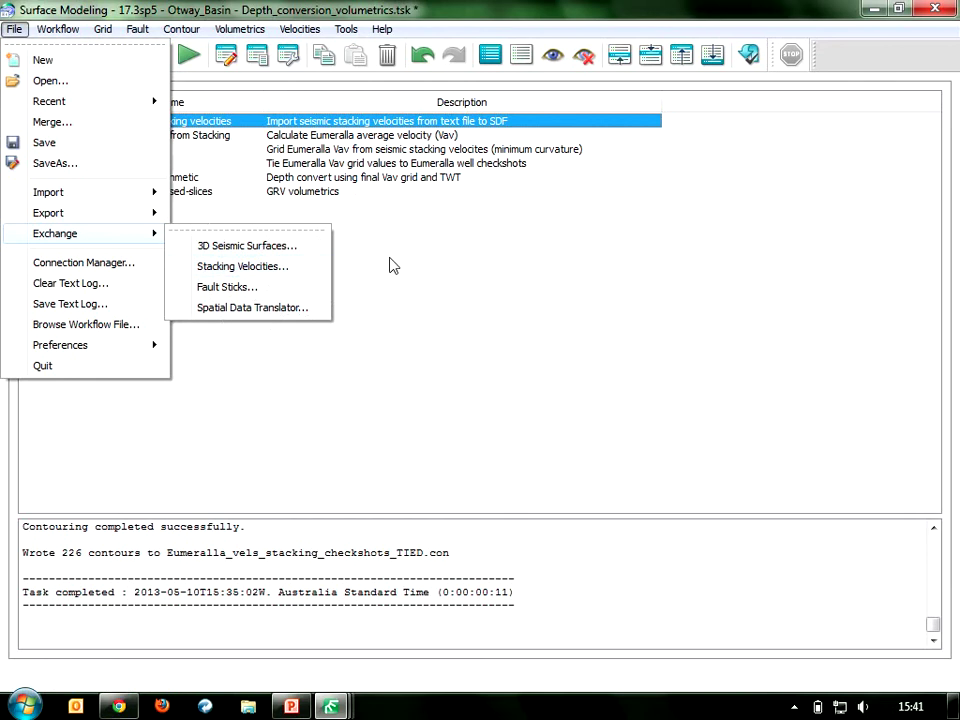
pyautogui.click(393, 265)
pyautogui.doubleClick(110, 121)
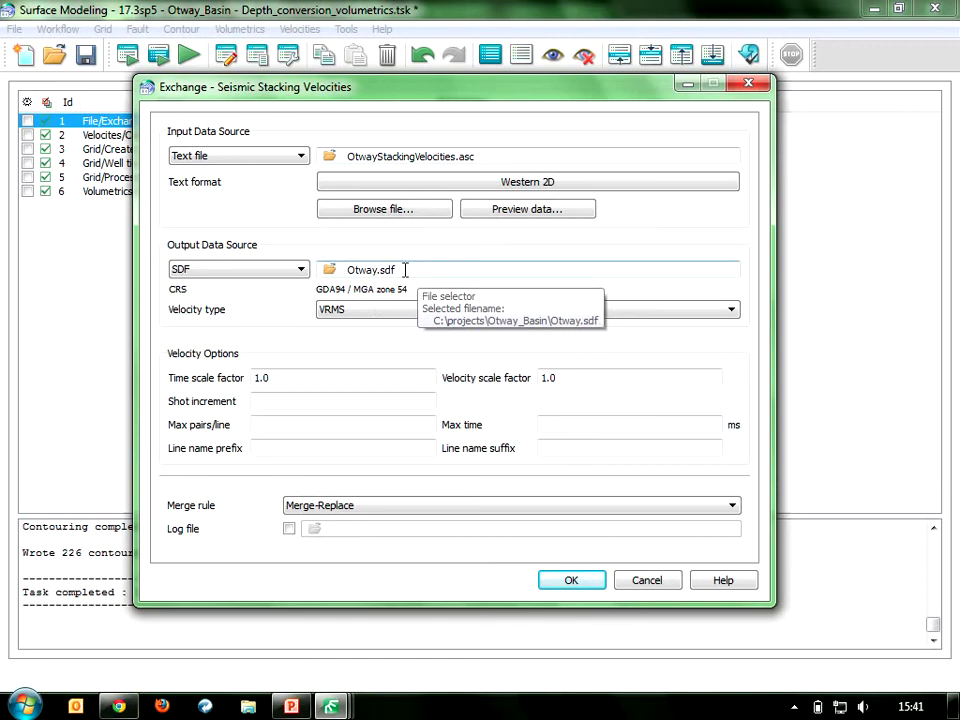
# Review the text file formats available for the stacking velocity import, hide the filter row, and leave the format selection without changes
pyautogui.click(490, 190)
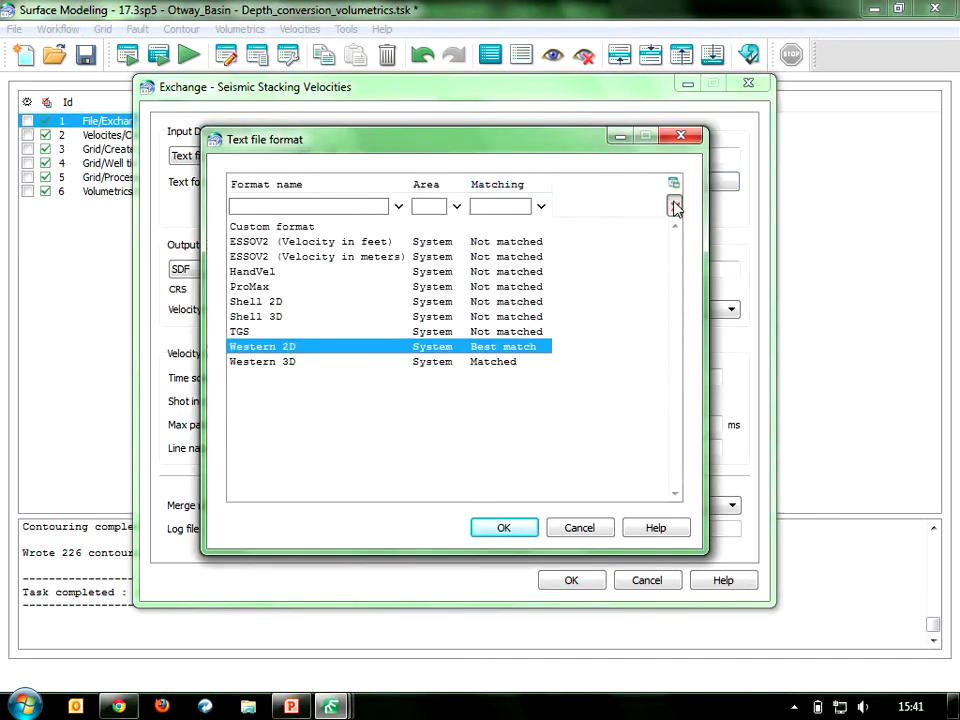
pyautogui.click(672, 206)
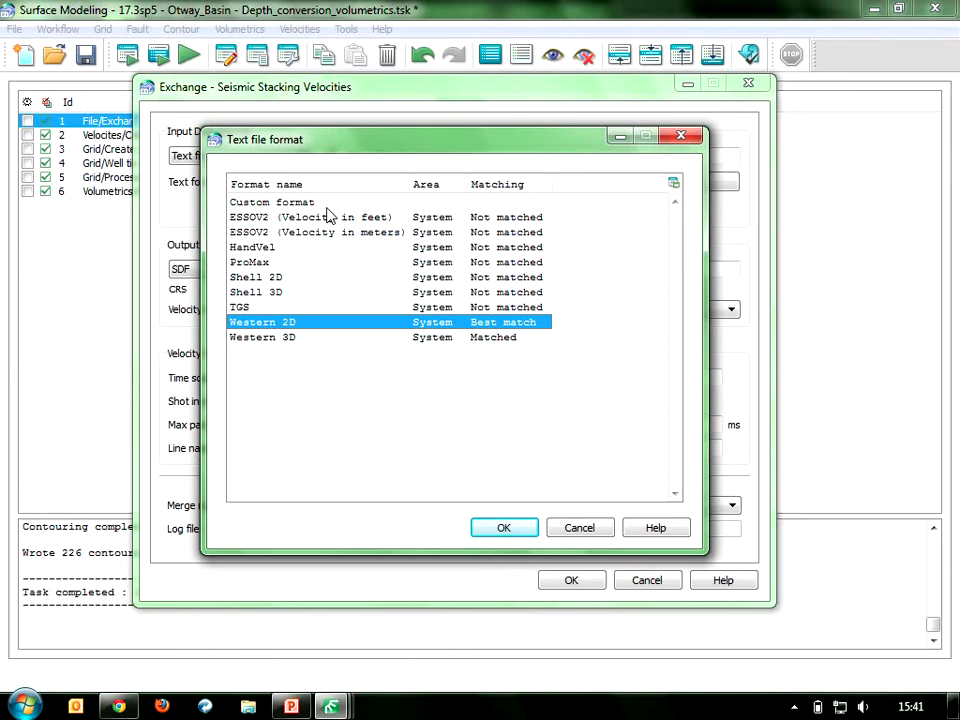
pyautogui.click(585, 527)
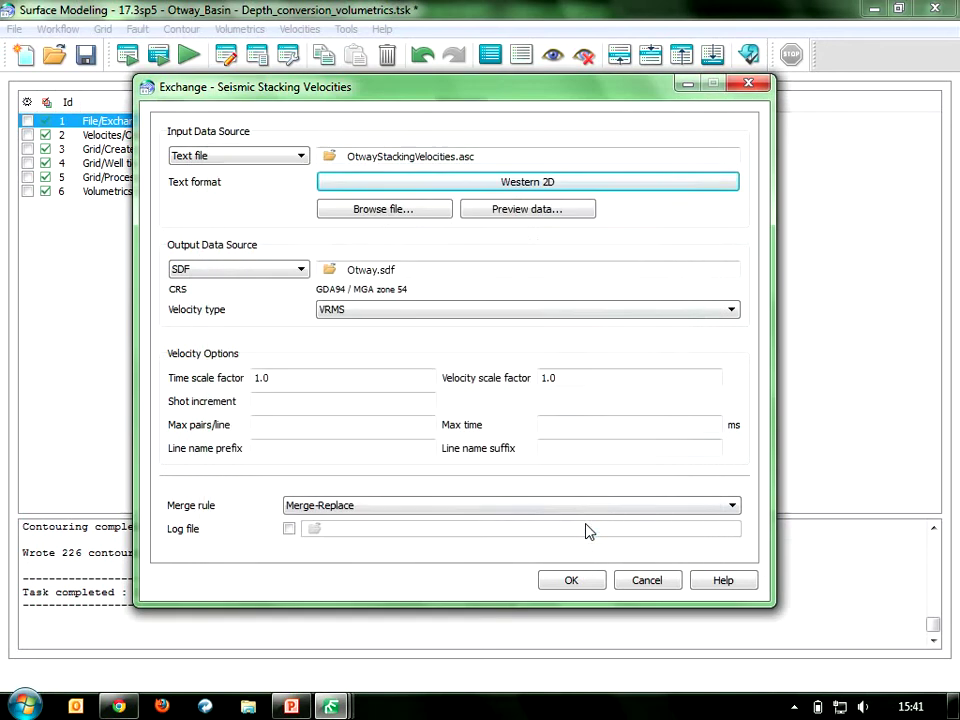
# Preview the stacking velocity charts for lines OB80A-10, OB80A-101 and OB80A-11, and close the import task without applying it
pyautogui.click(531, 215)
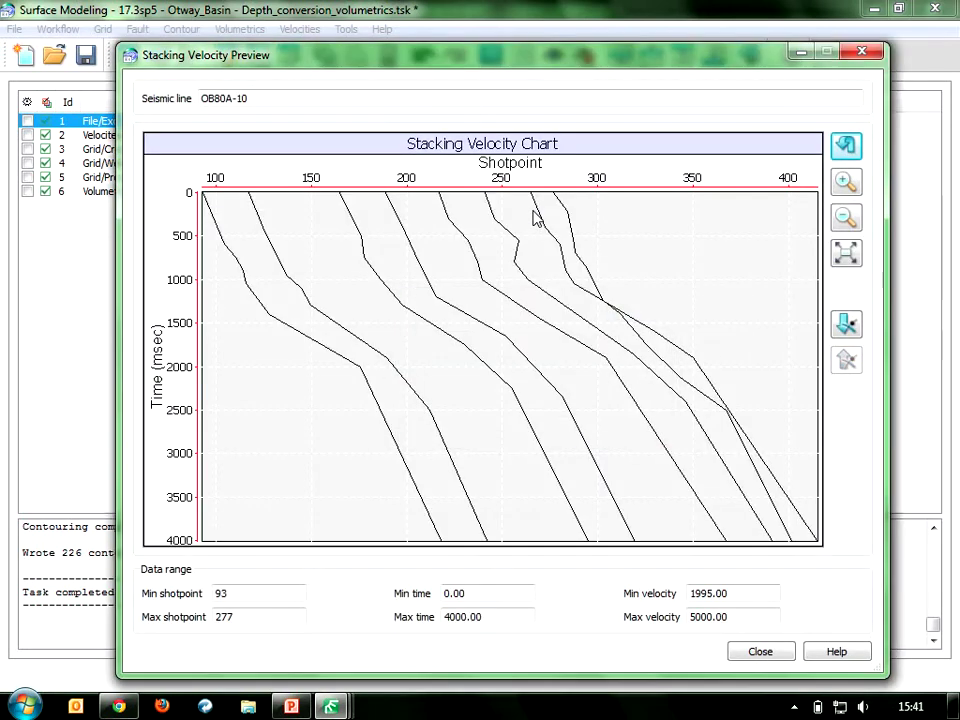
pyautogui.click(846, 325)
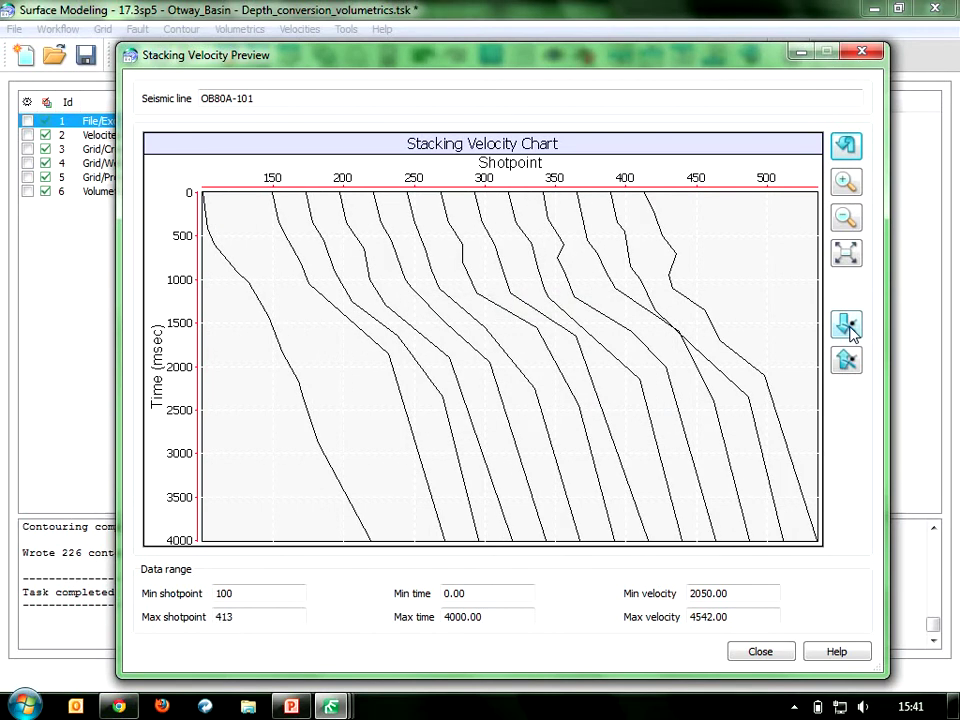
pyautogui.click(848, 328)
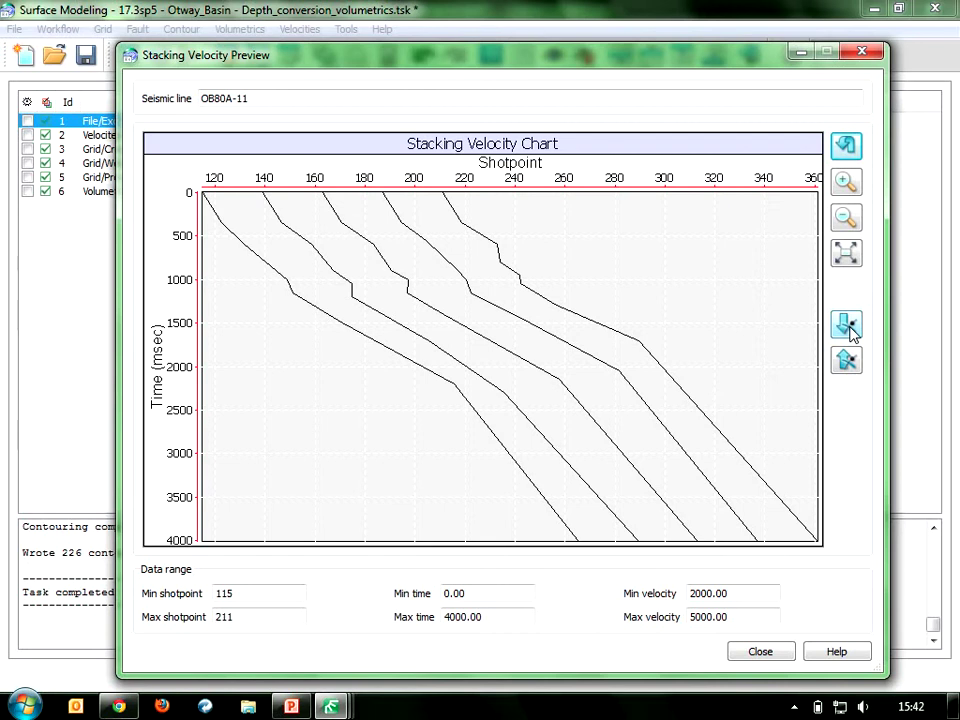
pyautogui.click(762, 652)
pyautogui.click(651, 580)
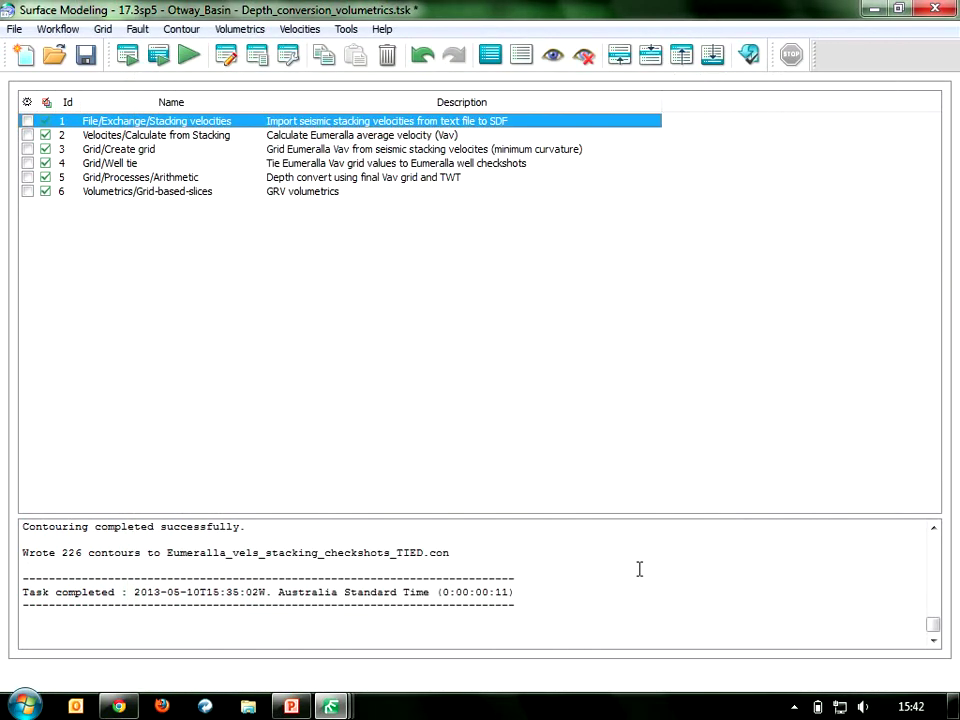
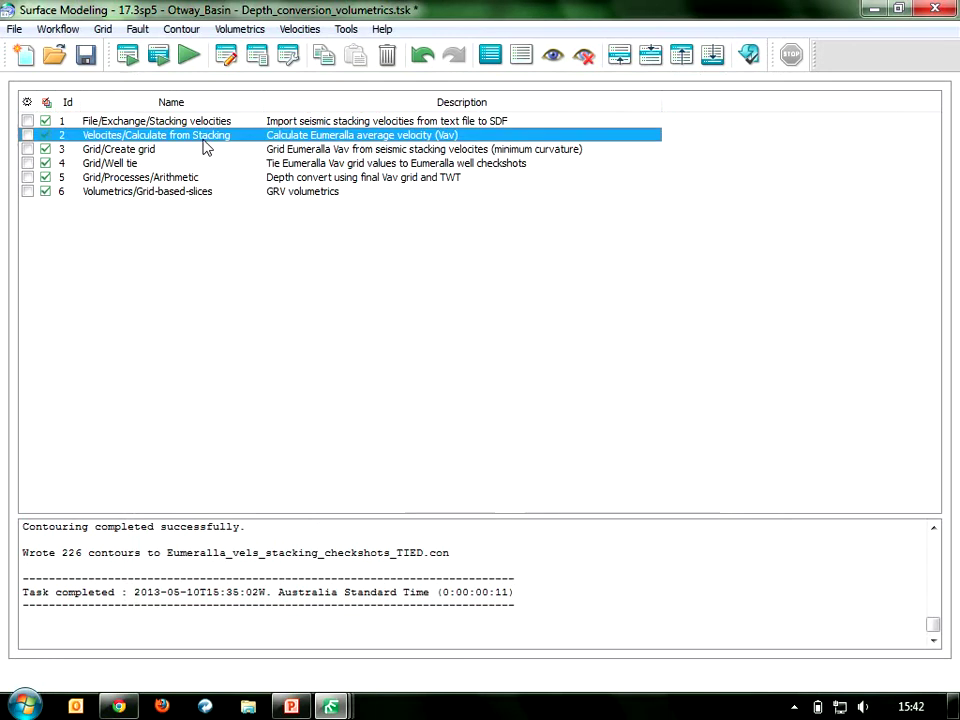
# Review the settings for computing Eumeralla average velocity from stacking velocities, and close them without applying
pyautogui.click(293, 29)
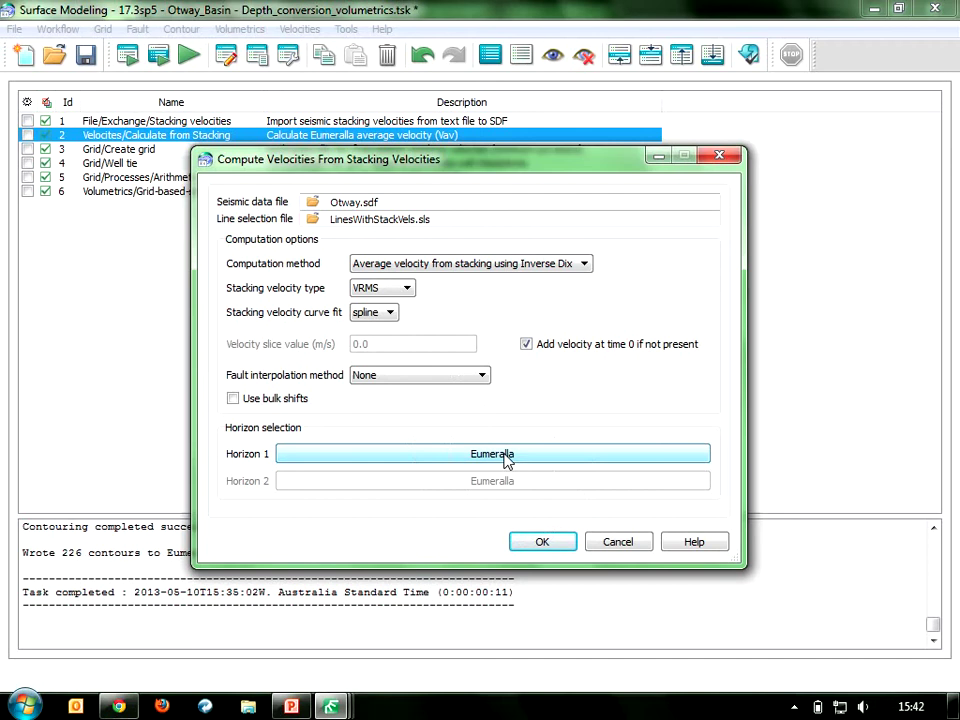
pyautogui.click(610, 541)
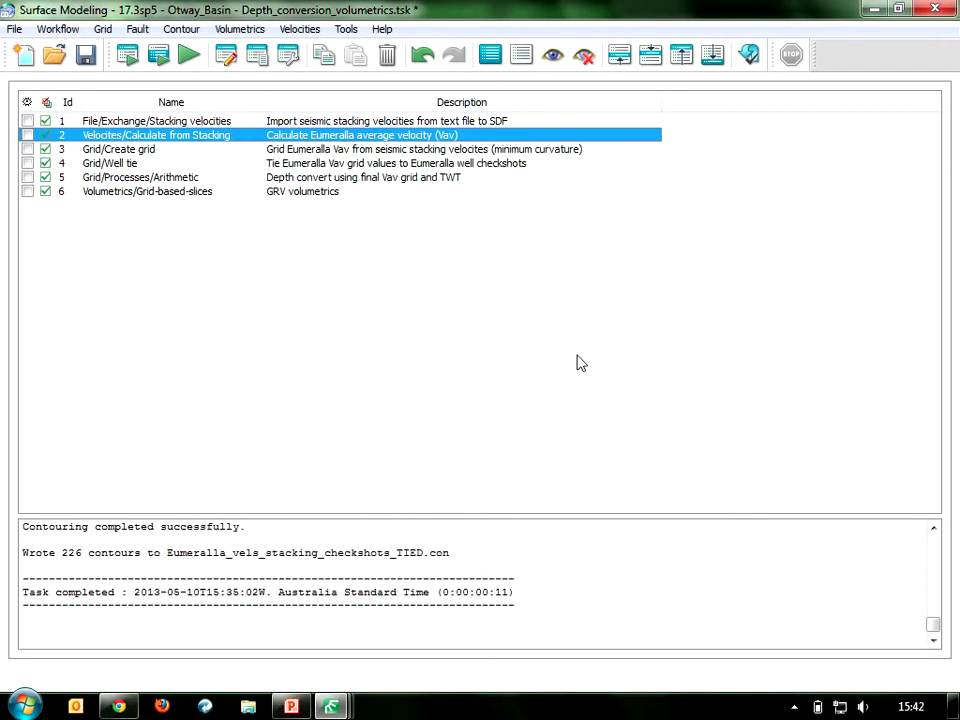
# Open the workflow task that grids Eumeralla Vav from stacking velocities and inspect its output projected CRS choices without changing them
pyautogui.click(182, 151)
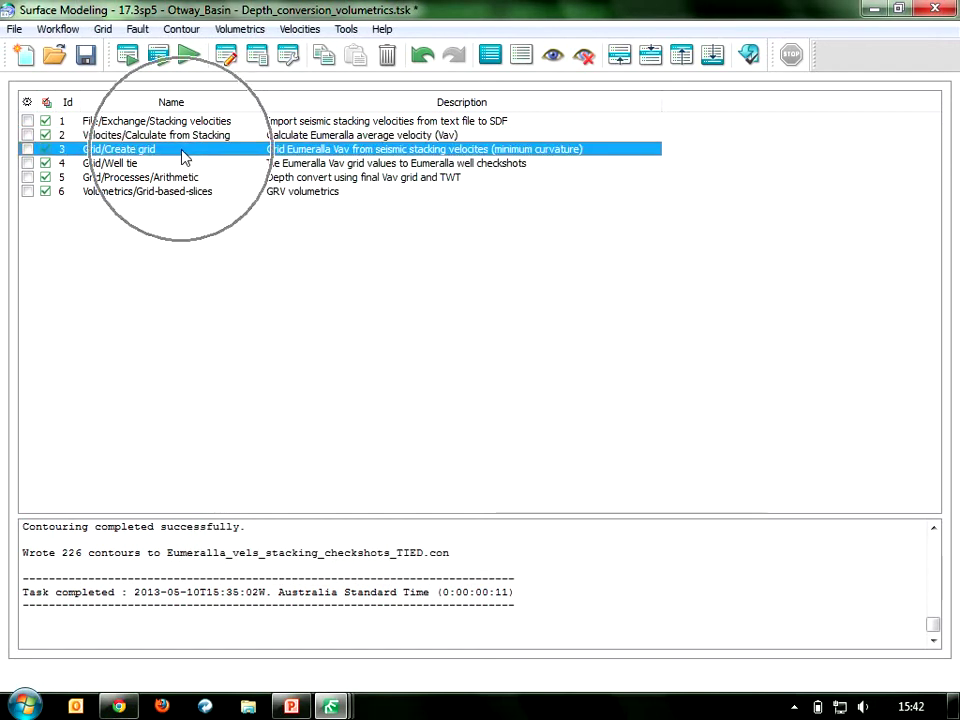
pyautogui.click(103, 29)
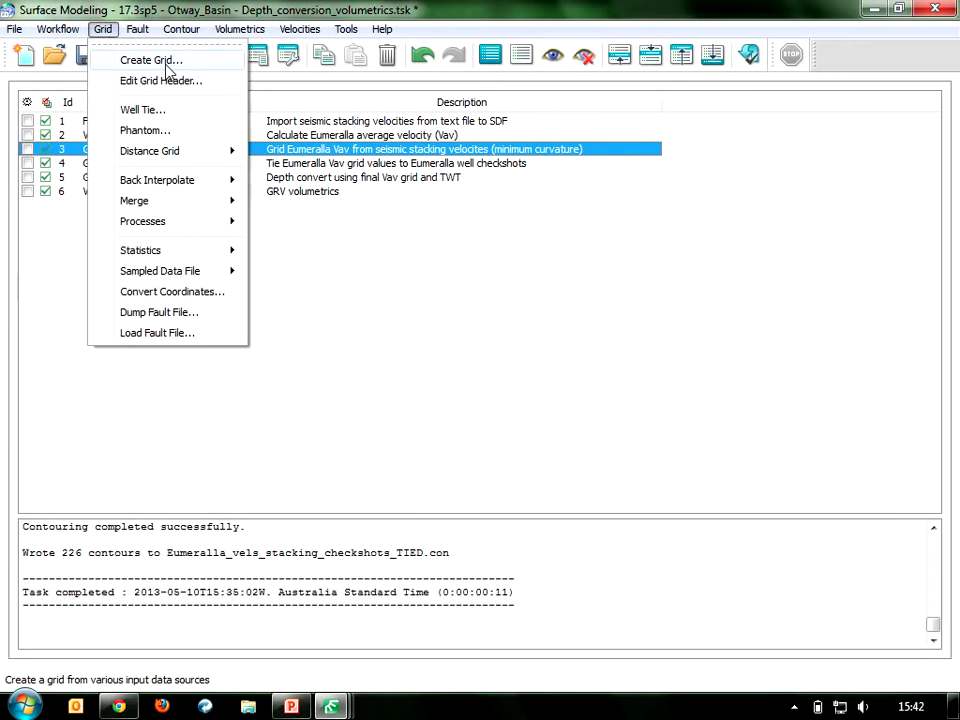
pyautogui.click(287, 236)
pyautogui.doubleClick(168, 148)
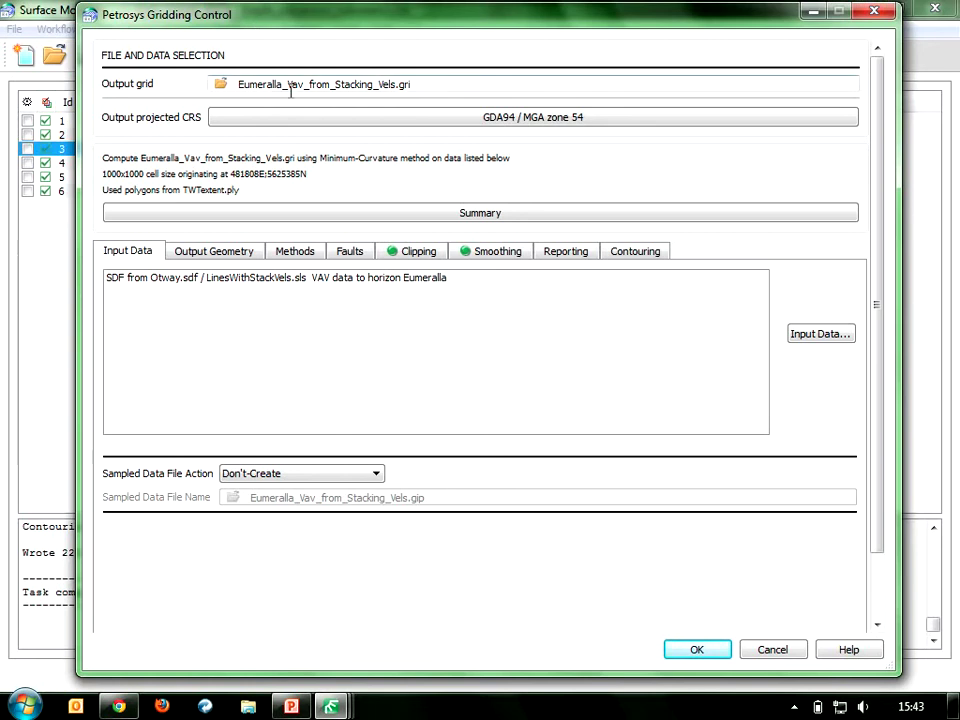
pyautogui.click(449, 118)
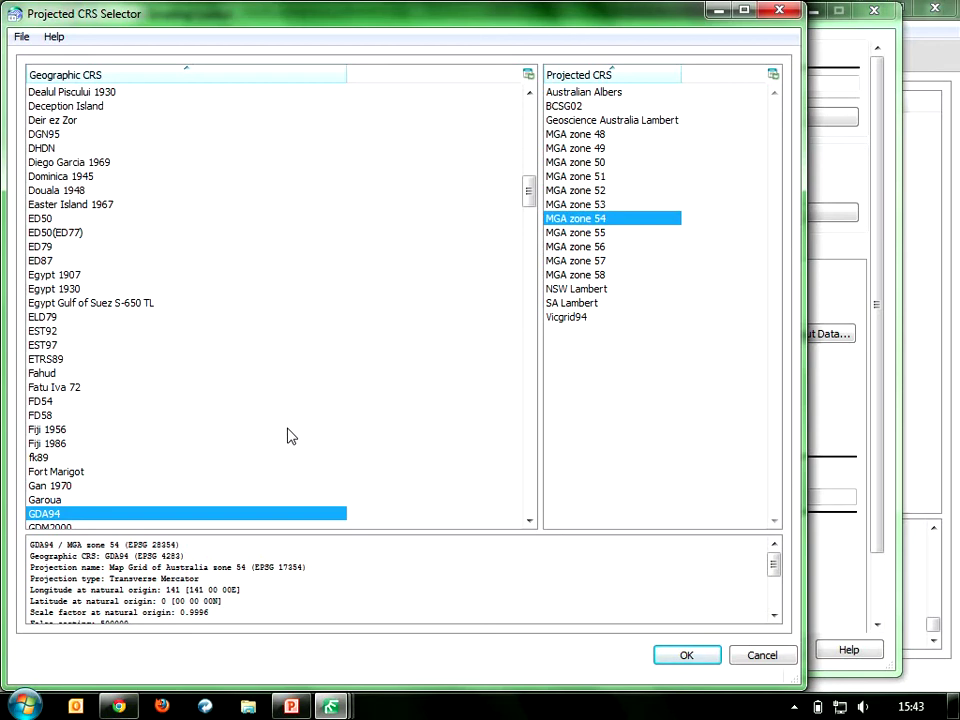
pyautogui.click(759, 660)
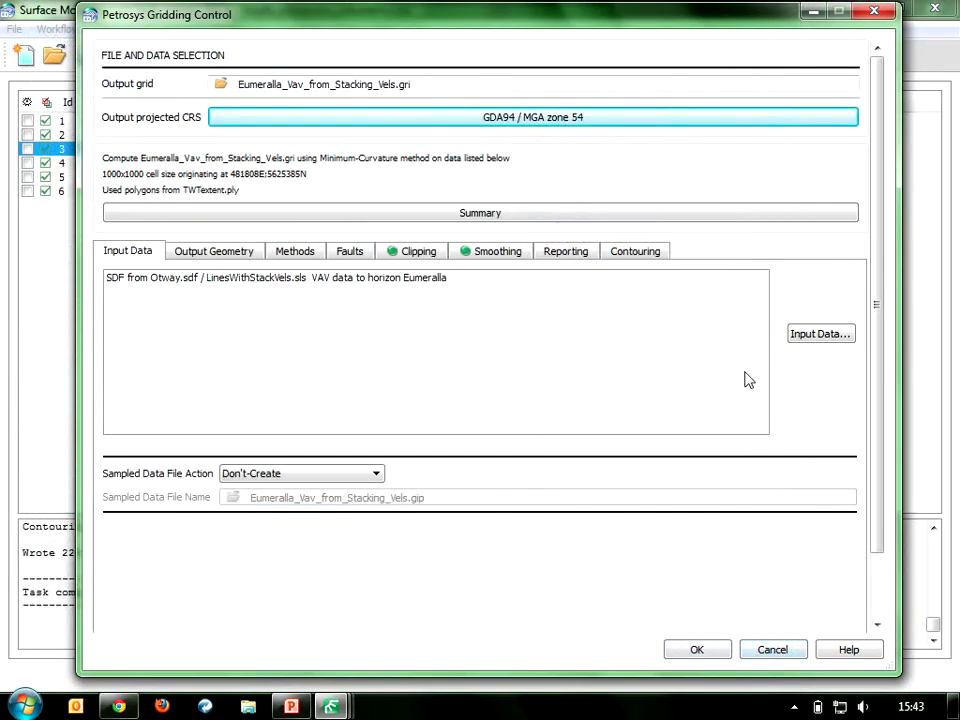
# Examine the input data selected for the Eumeralla Vav grid, including the seismic file, line selection, data type and horizon
pyautogui.click(800, 335)
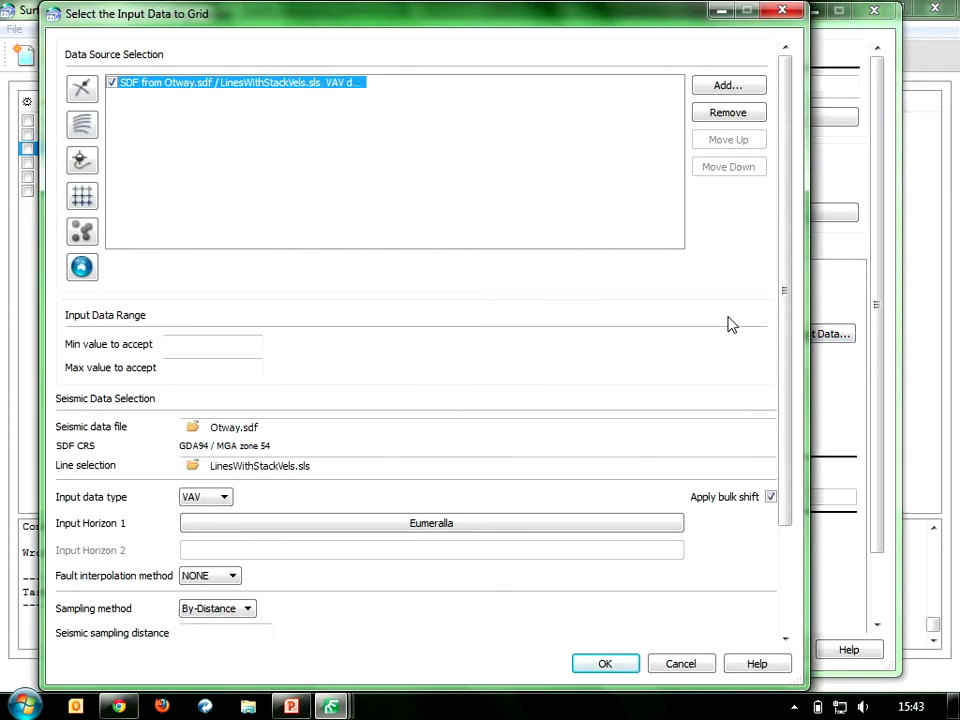
pyautogui.scroll(-2, 399, 360)
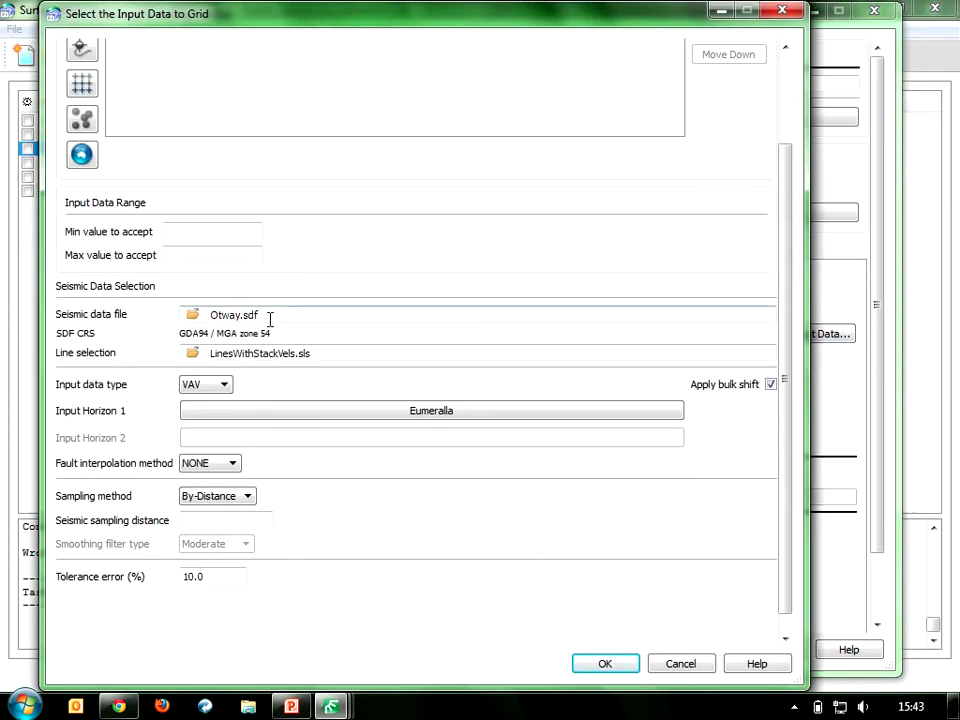
pyautogui.click(224, 387)
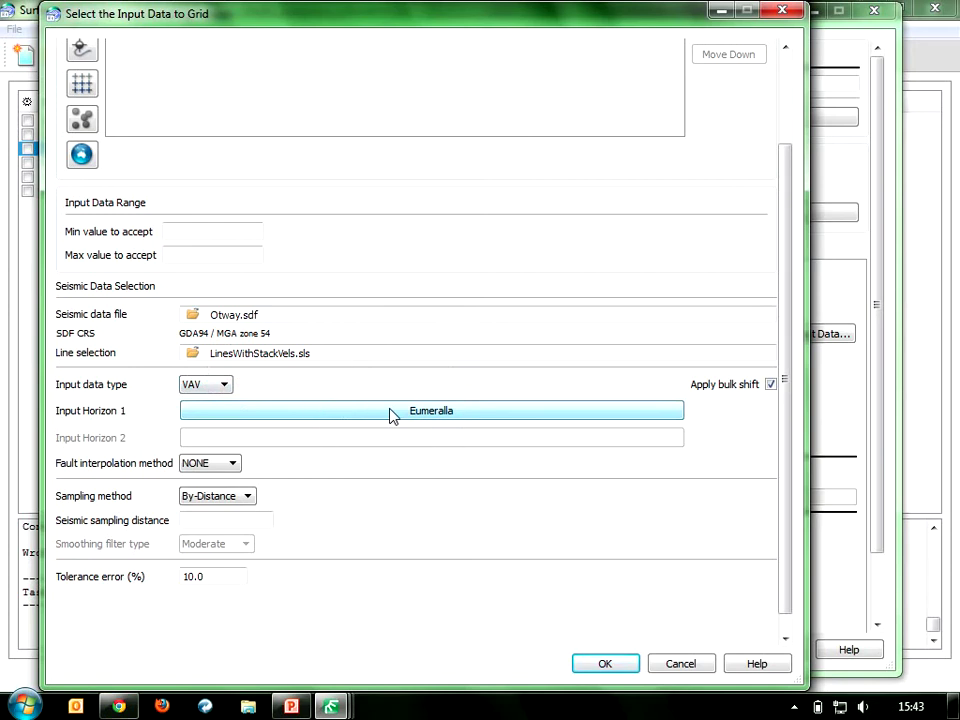
pyautogui.scroll(2, 390, 415)
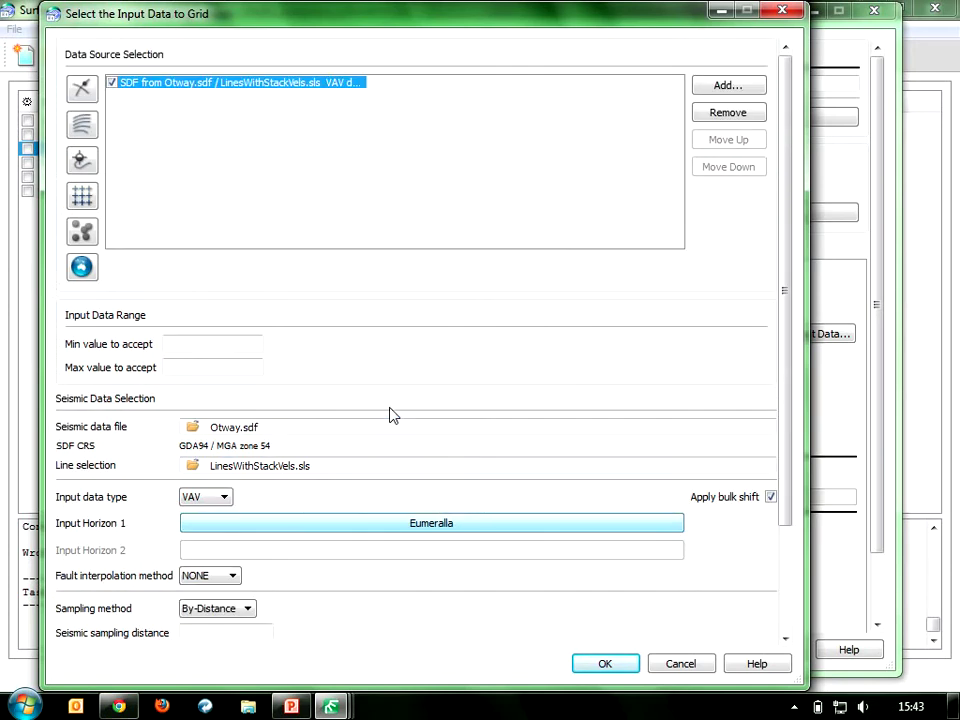
# Check which data sources can supply additional seismic input for the grid, and leave the input data selection without adding any
pyautogui.click(726, 88)
pyautogui.click(752, 63)
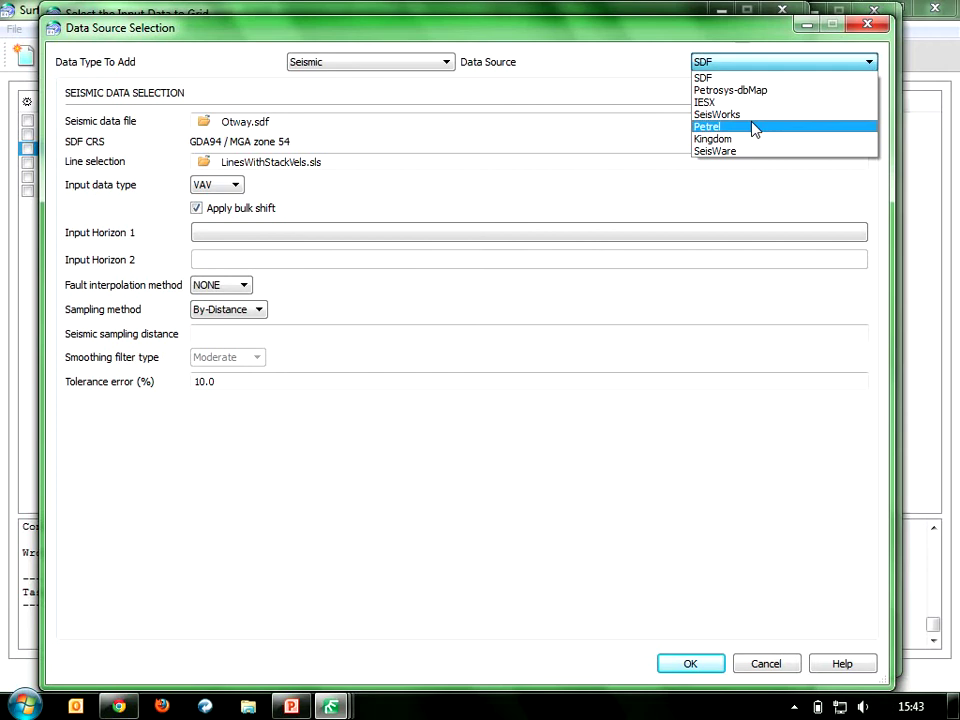
pyautogui.click(687, 432)
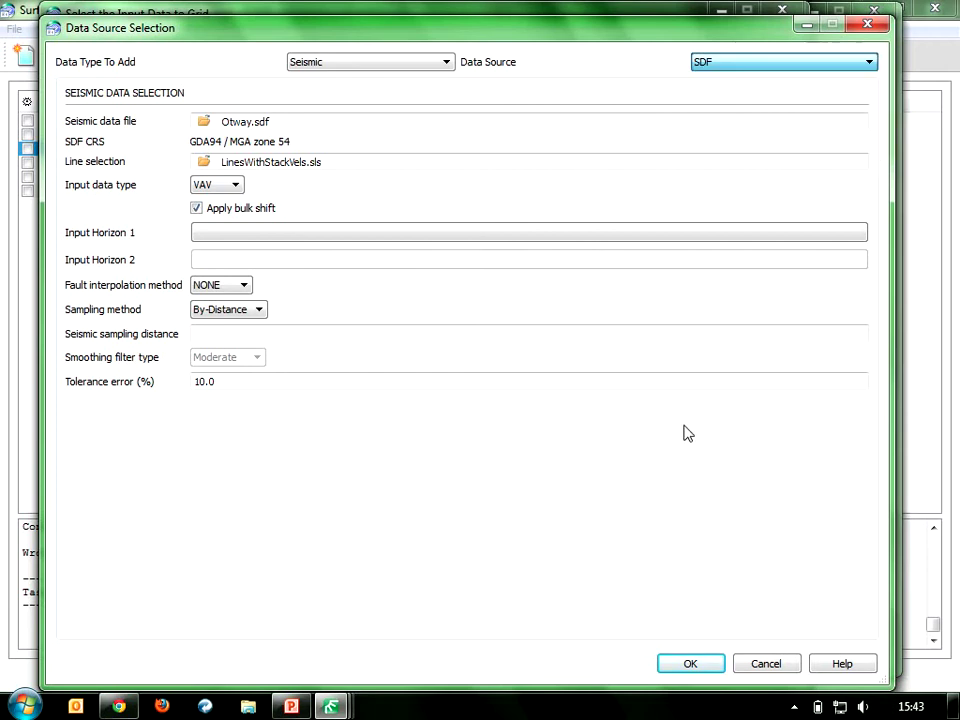
pyautogui.click(766, 667)
pyautogui.click(677, 664)
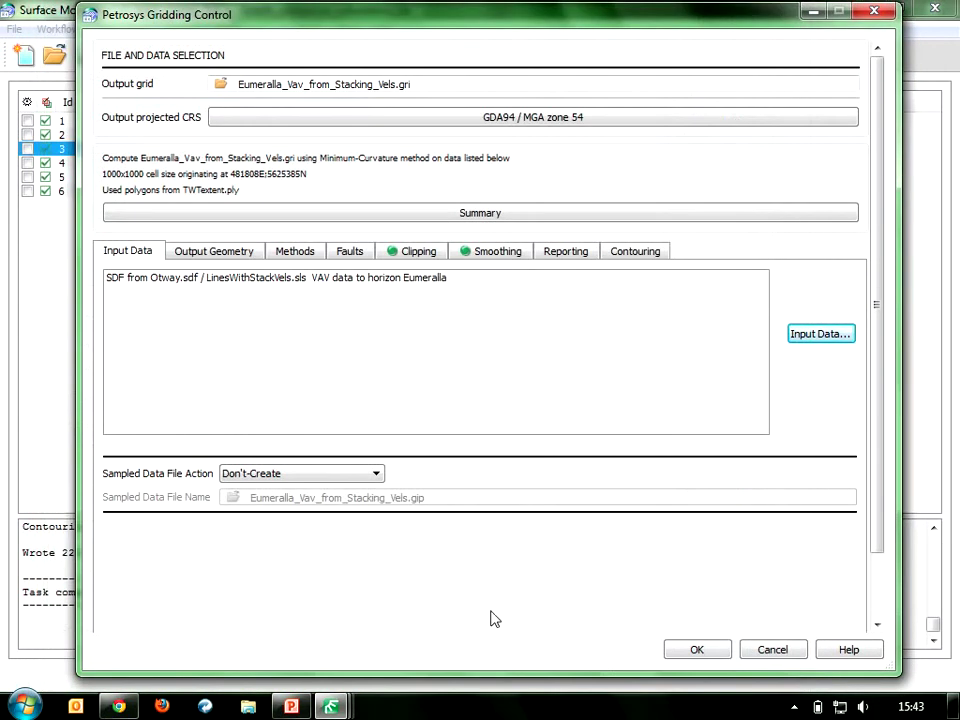
# Review the clipping polygon file and the post-gridding smoothing filter choices for the Eumeralla Vav grid, and close the gridding settings without applying
pyautogui.click(403, 257)
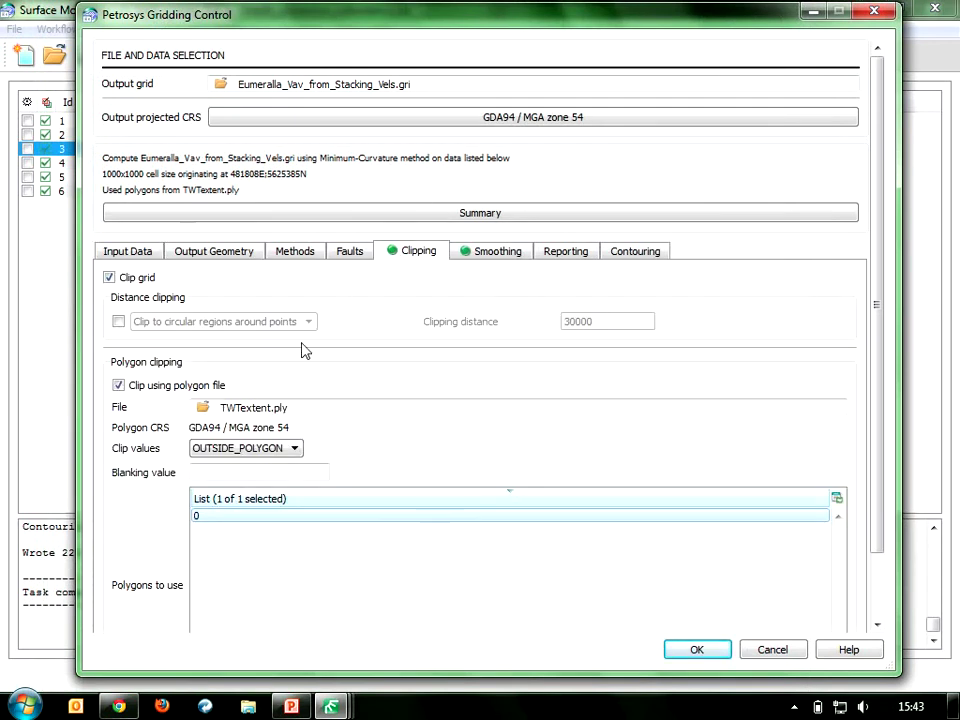
pyautogui.click(250, 407)
pyautogui.click(480, 253)
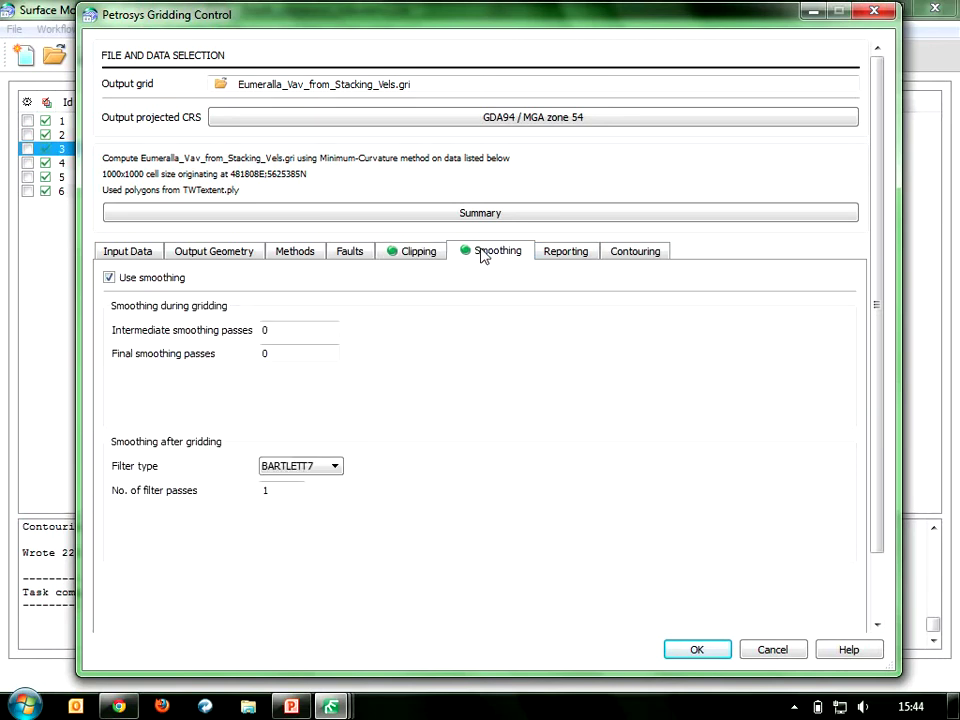
pyautogui.click(336, 465)
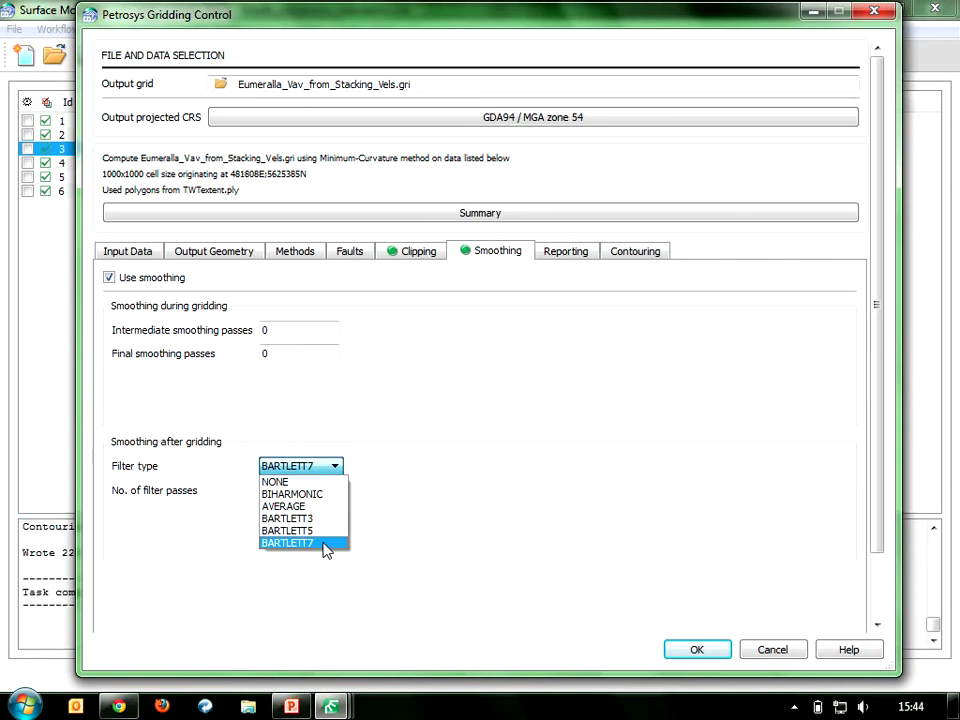
pyautogui.click(396, 549)
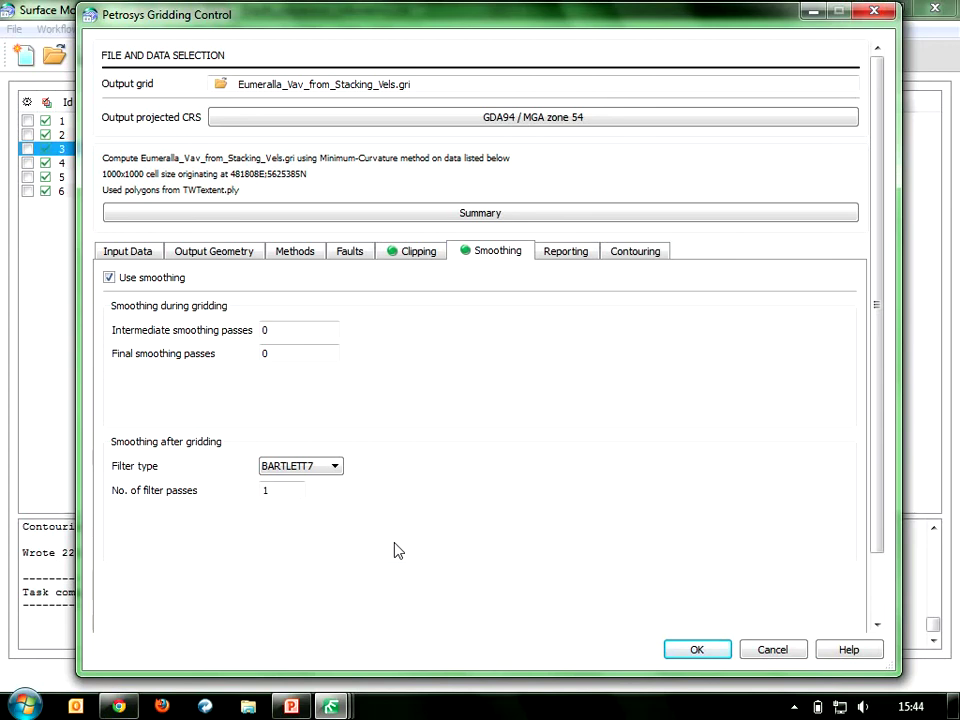
pyautogui.click(774, 651)
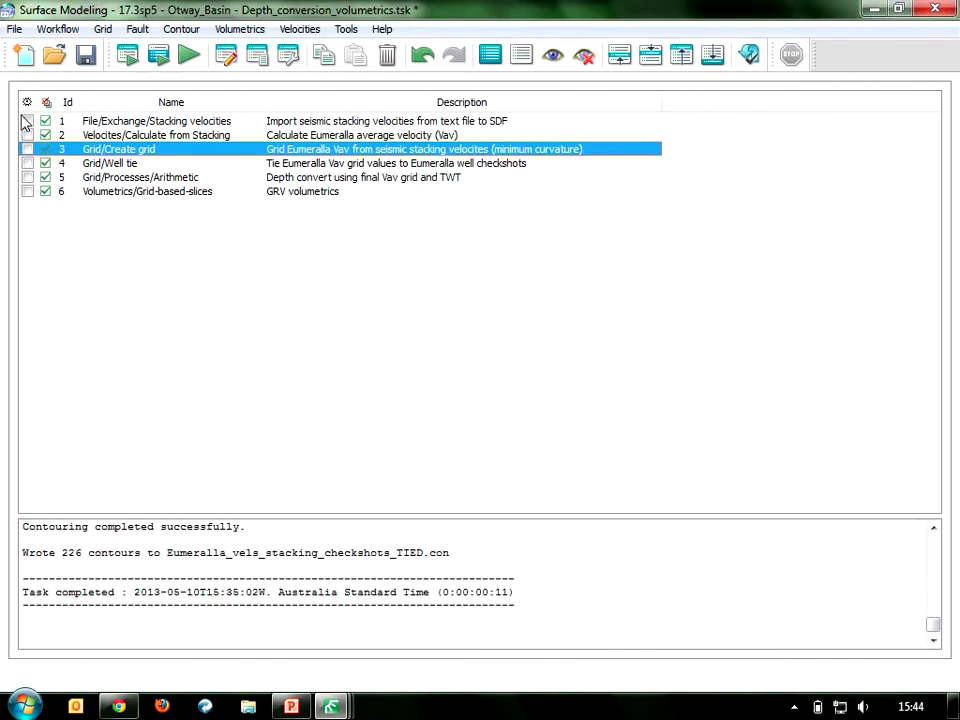
# Run workflow tasks 1 to 3 together, overwriting Eumeralla_Vav_from_Stacking_Vels.gri and replacing all existing average velocities
pyautogui.click(27, 121)
pyautogui.click(27, 135)
pyautogui.click(27, 149)
pyautogui.click(189, 56)
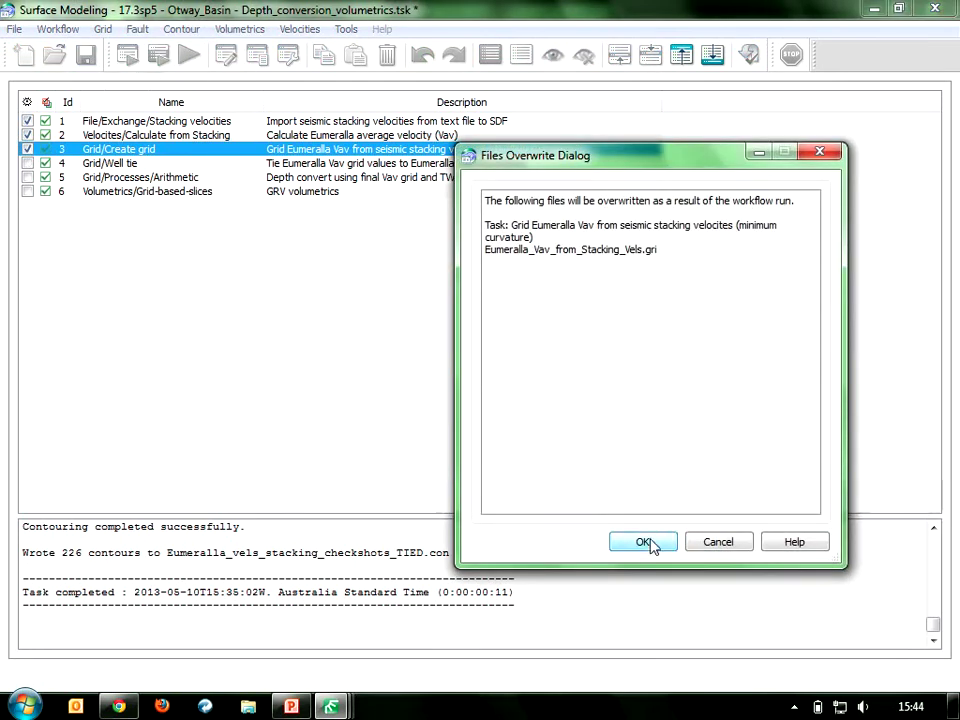
pyautogui.click(645, 541)
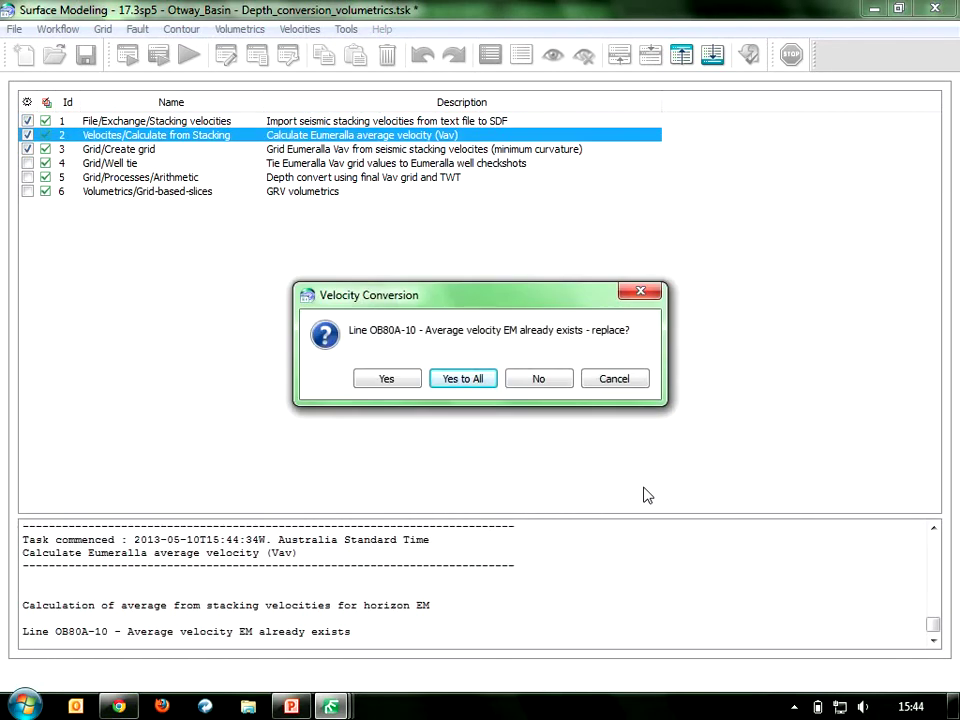
pyautogui.click(470, 387)
pyautogui.click(476, 384)
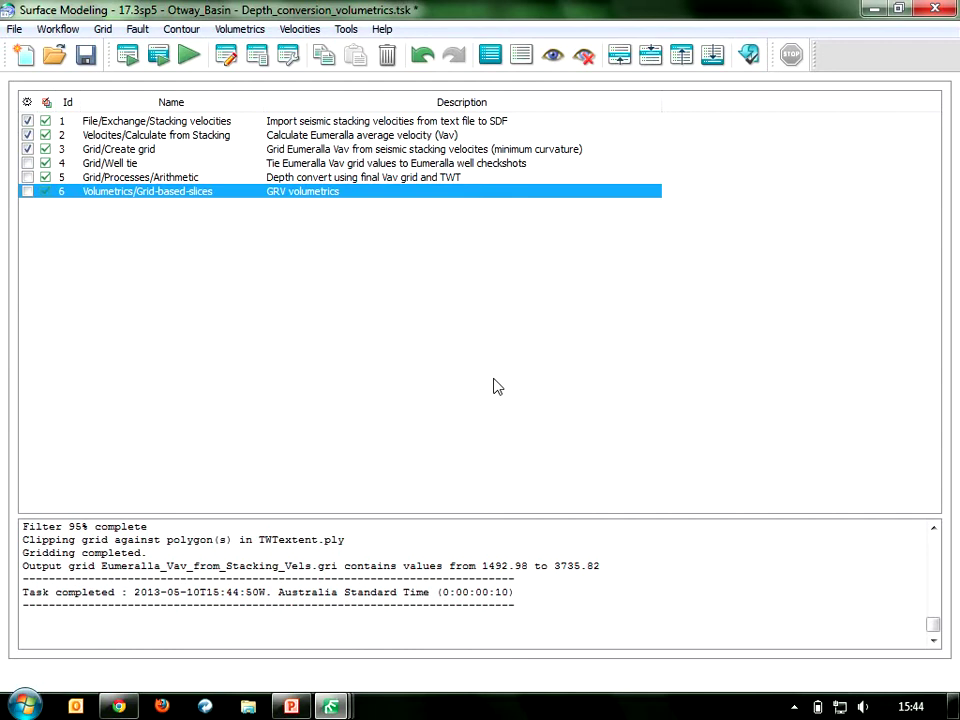
# Switch to the Petrosys Otway Basin map and redraw it with the Vav from stacking grid shown instead of TWT
pyautogui.moveTo(342, 705)
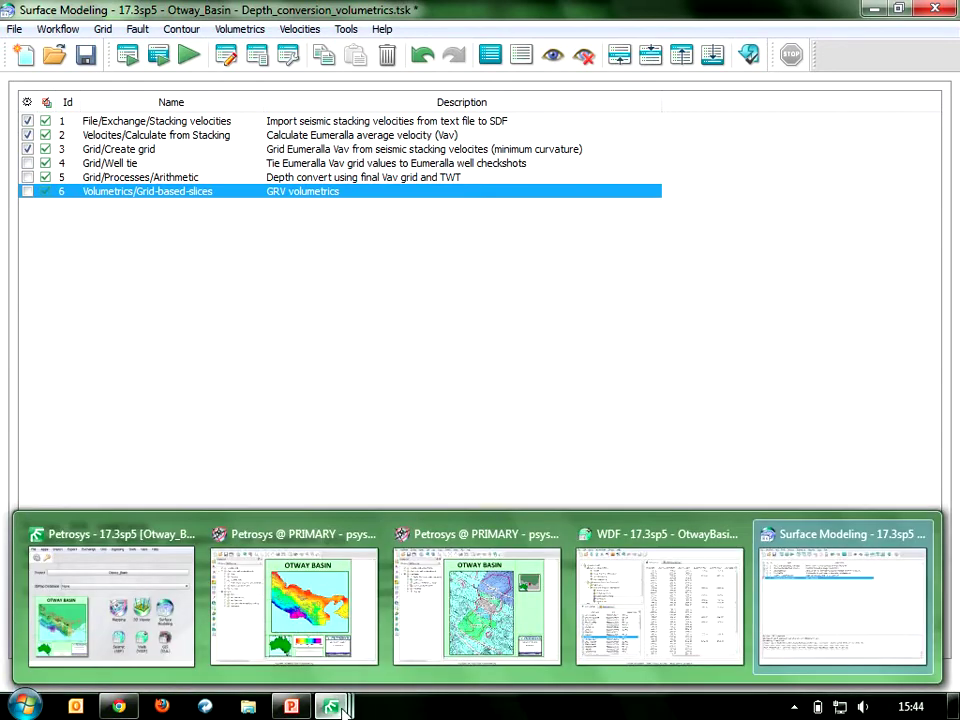
pyautogui.click(340, 620)
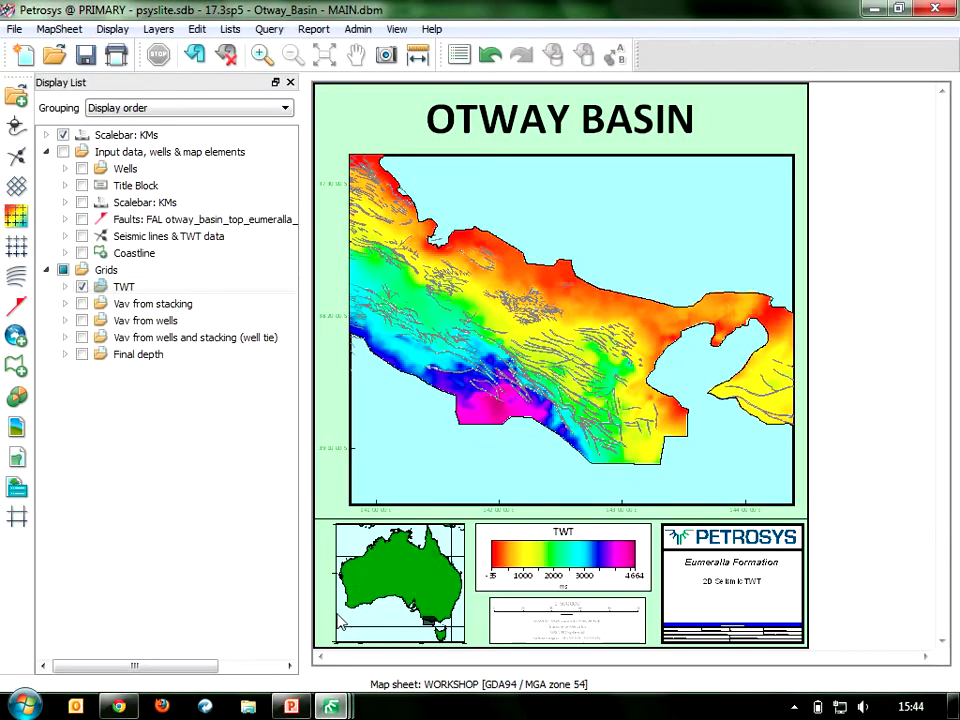
pyautogui.click(81, 287)
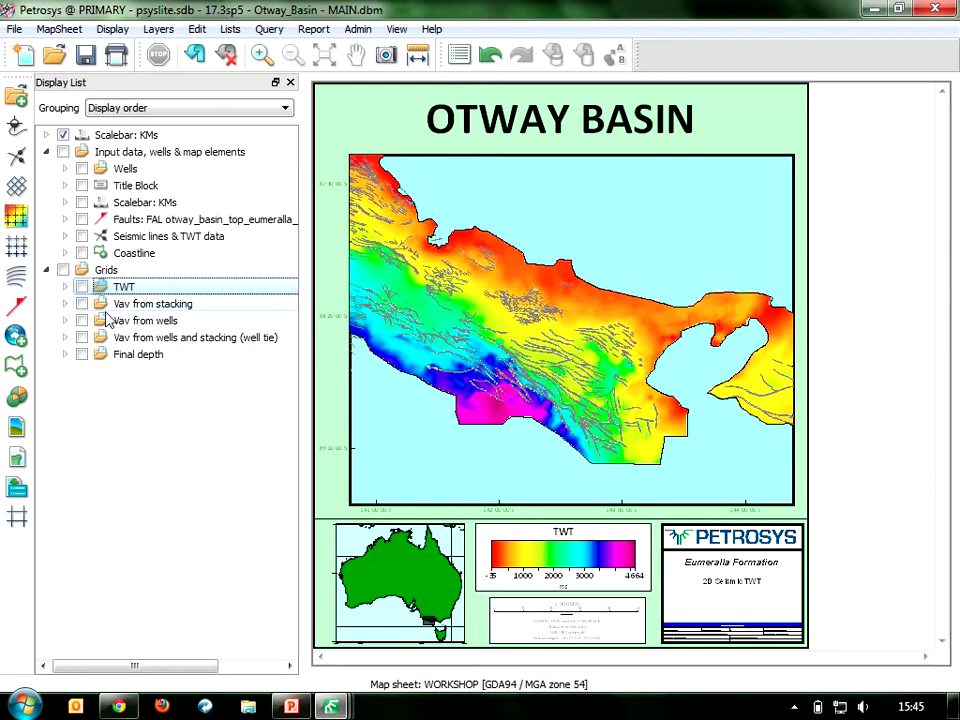
pyautogui.click(81, 304)
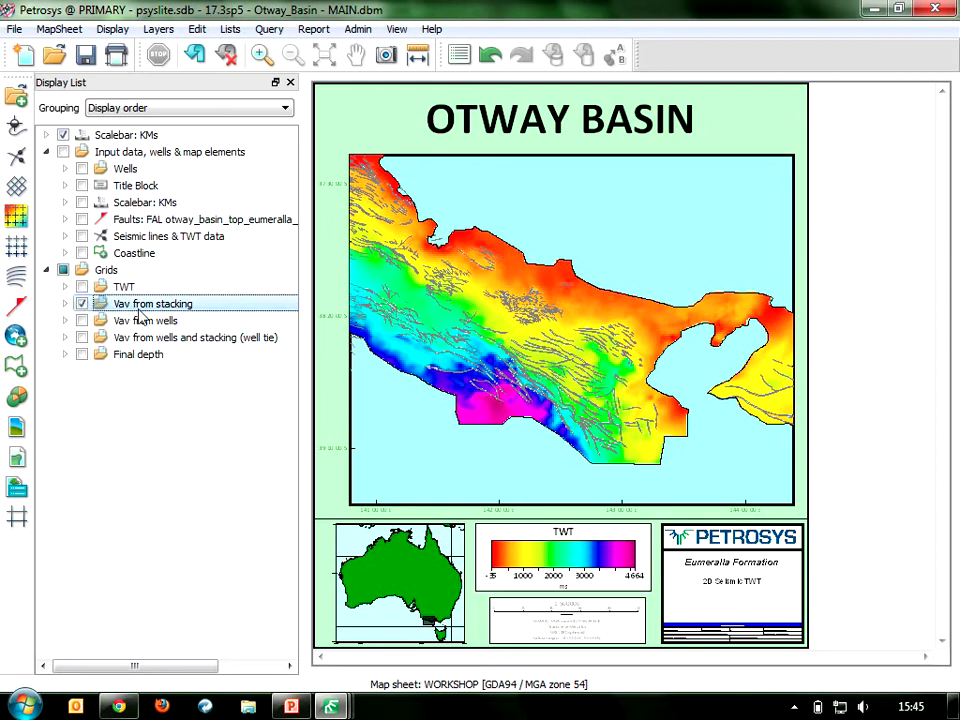
pyautogui.click(193, 58)
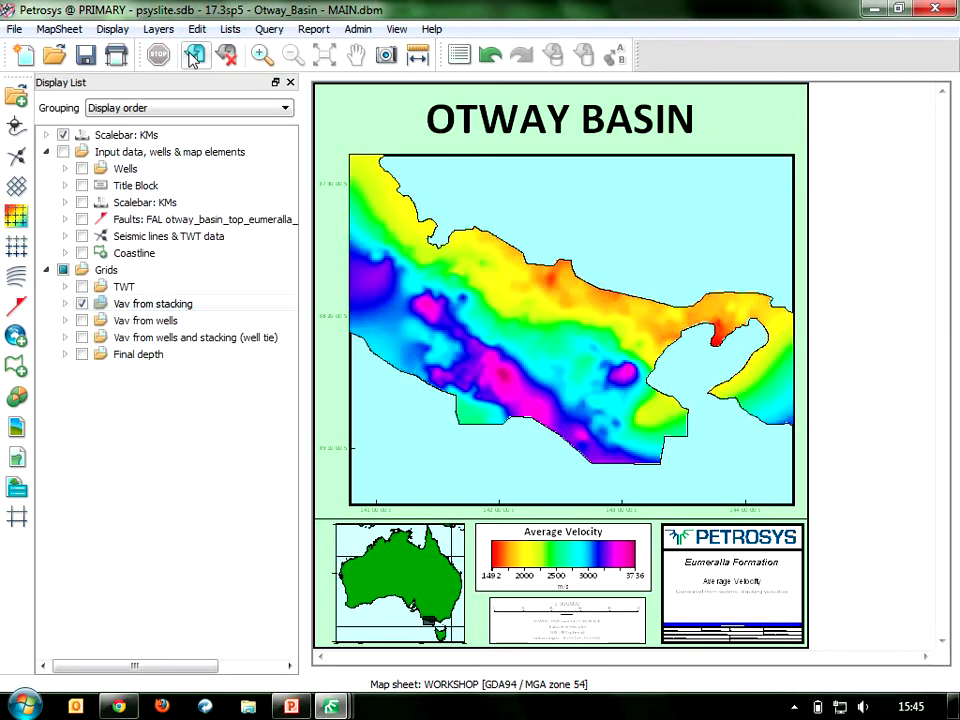
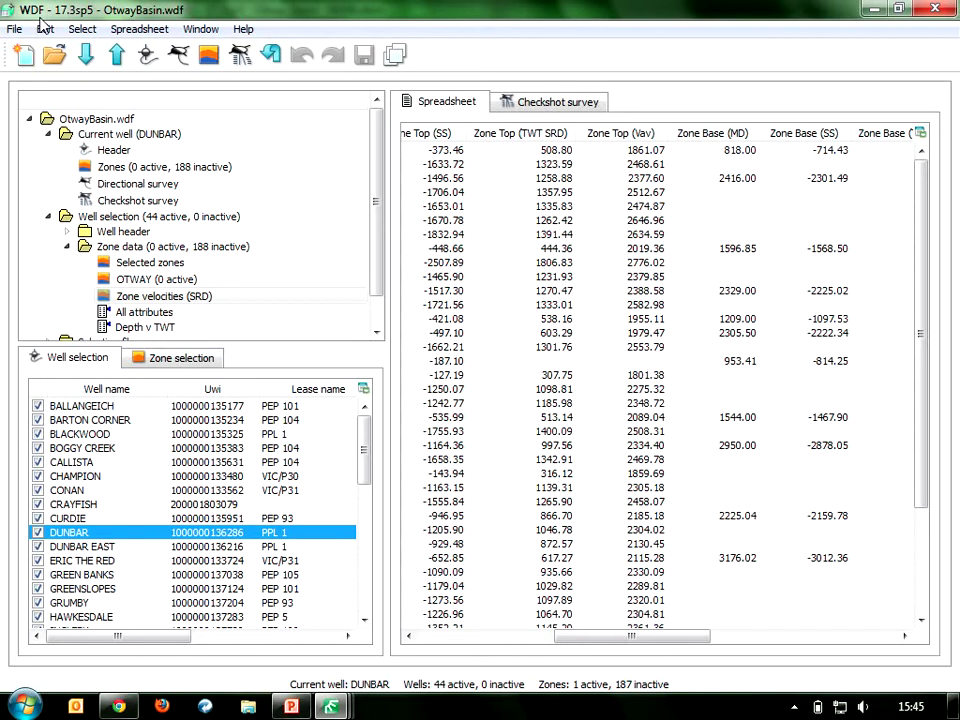
# Examine the checkshot surveys of several wells, including Callista and Curdie, and view Champion's time/depth plot
pyautogui.click(133, 202)
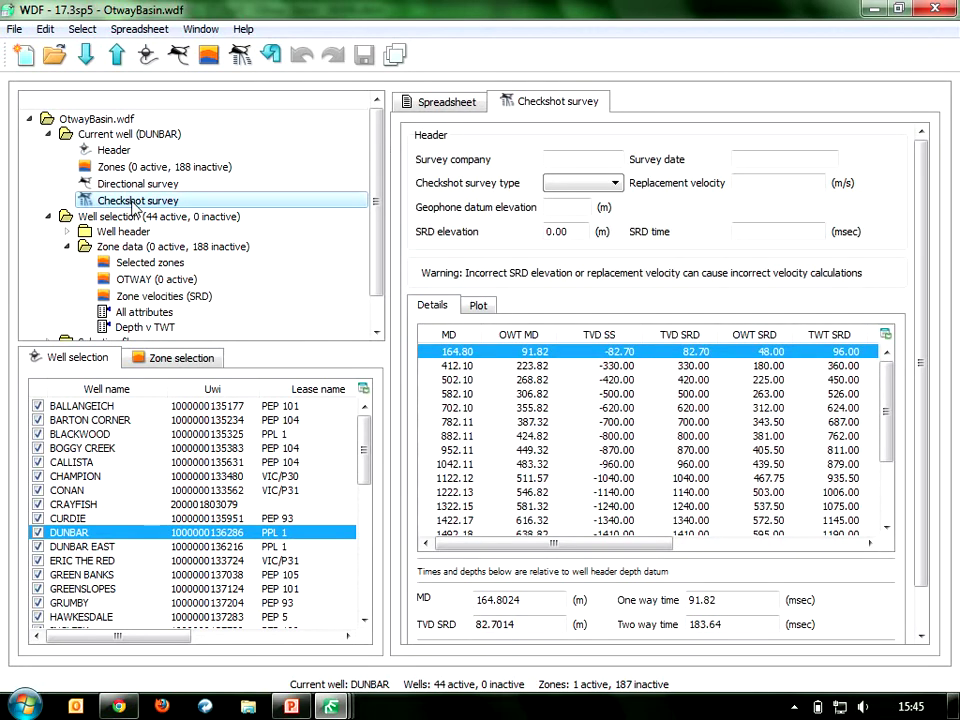
pyautogui.click(207, 490)
pyautogui.click(210, 463)
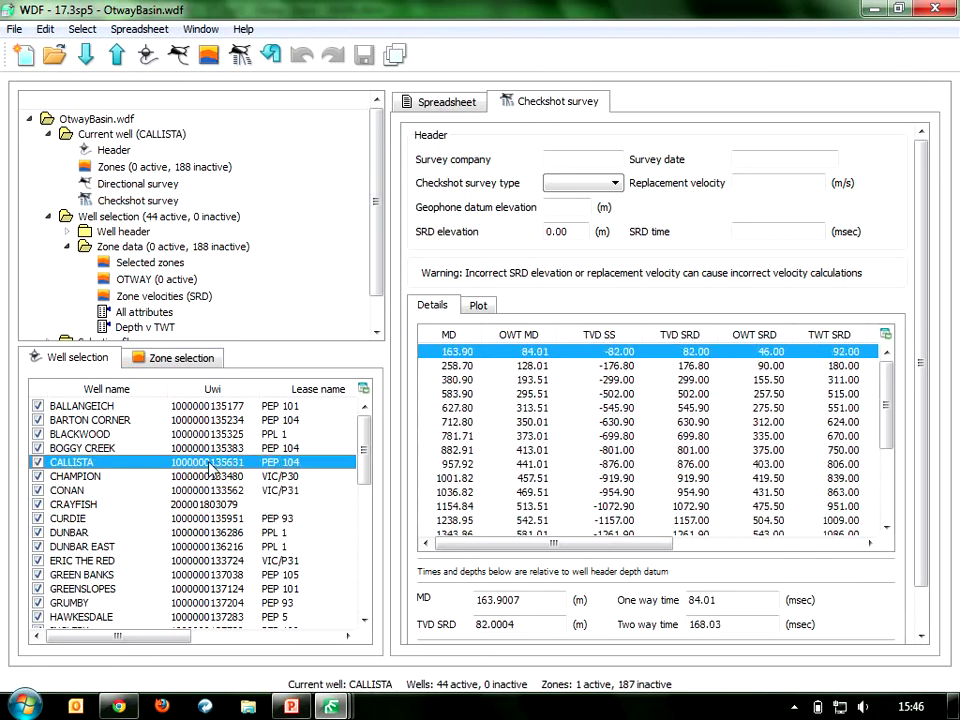
pyautogui.click(210, 519)
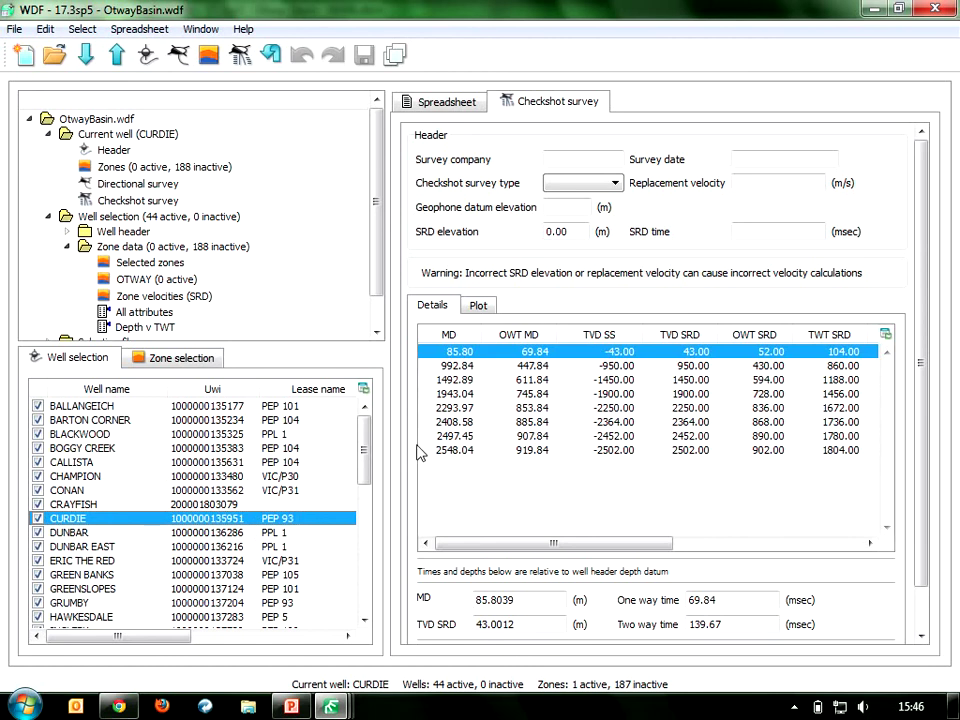
pyautogui.click(178, 478)
pyautogui.click(478, 305)
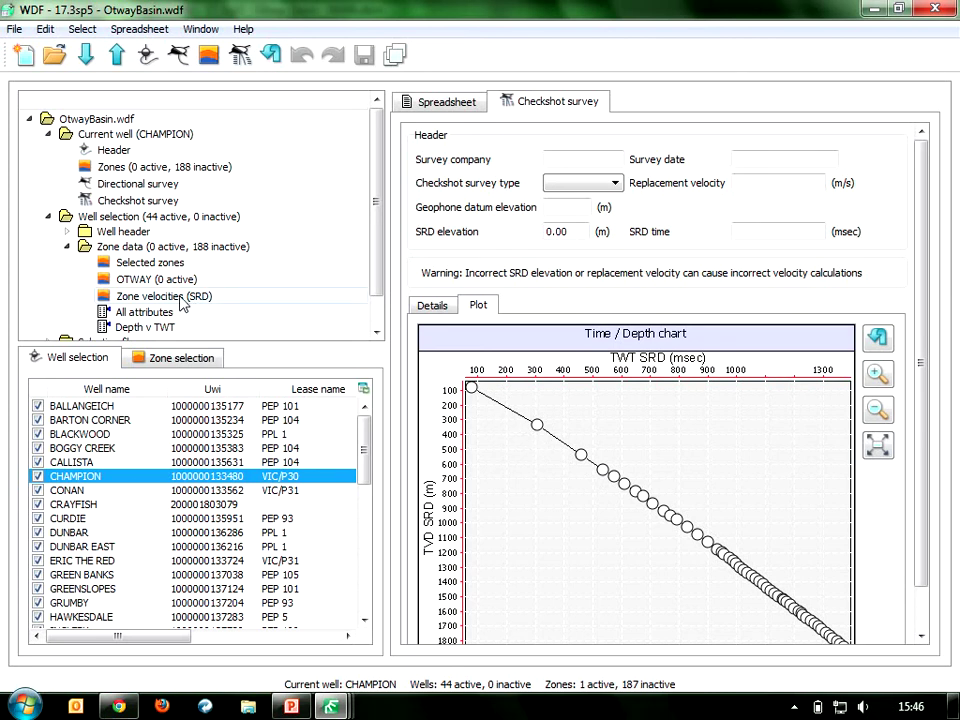
# Inspect the SRD zone velocities of the wells for the Eumeralla Formation, comparing the zone top depths, TWT and Vav columns
pyautogui.click(163, 296)
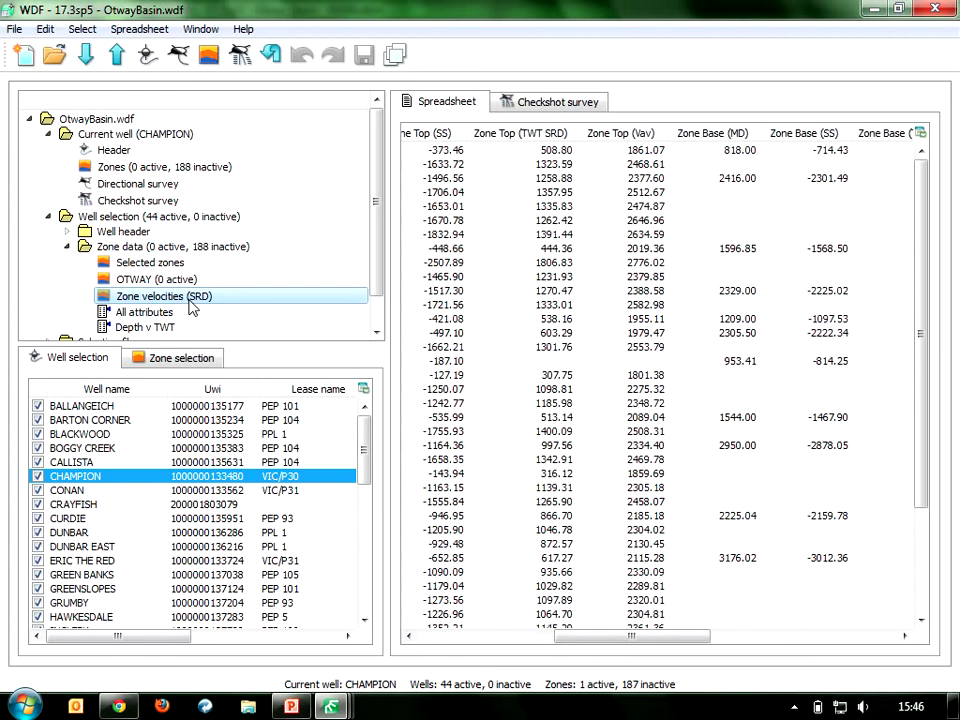
pyautogui.click(178, 357)
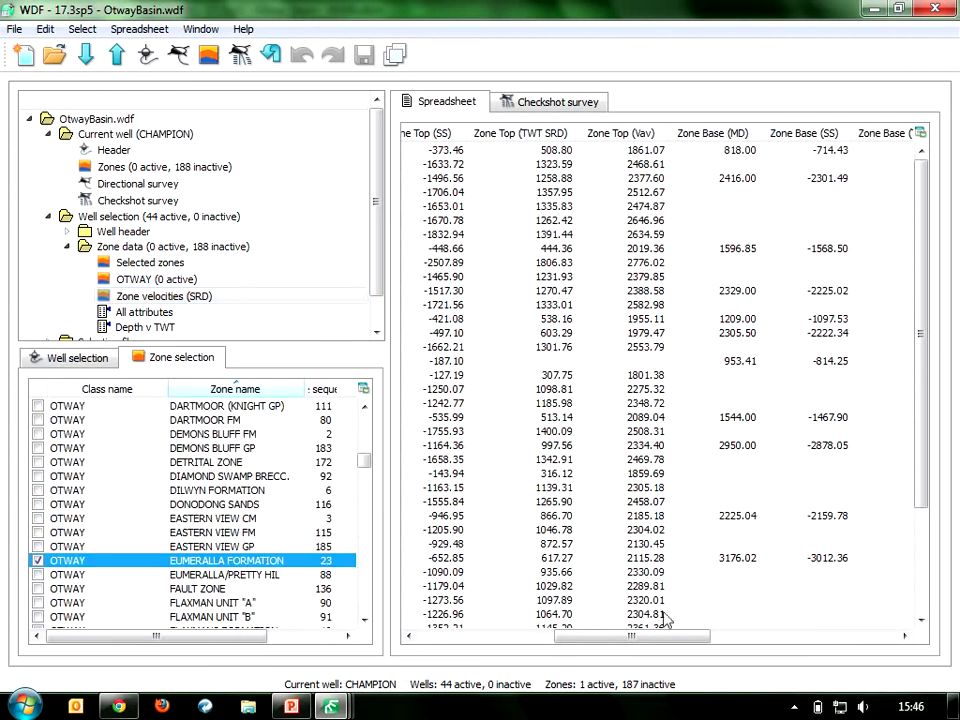
pyautogui.moveTo(657, 636); pyautogui.dragTo(536, 698)
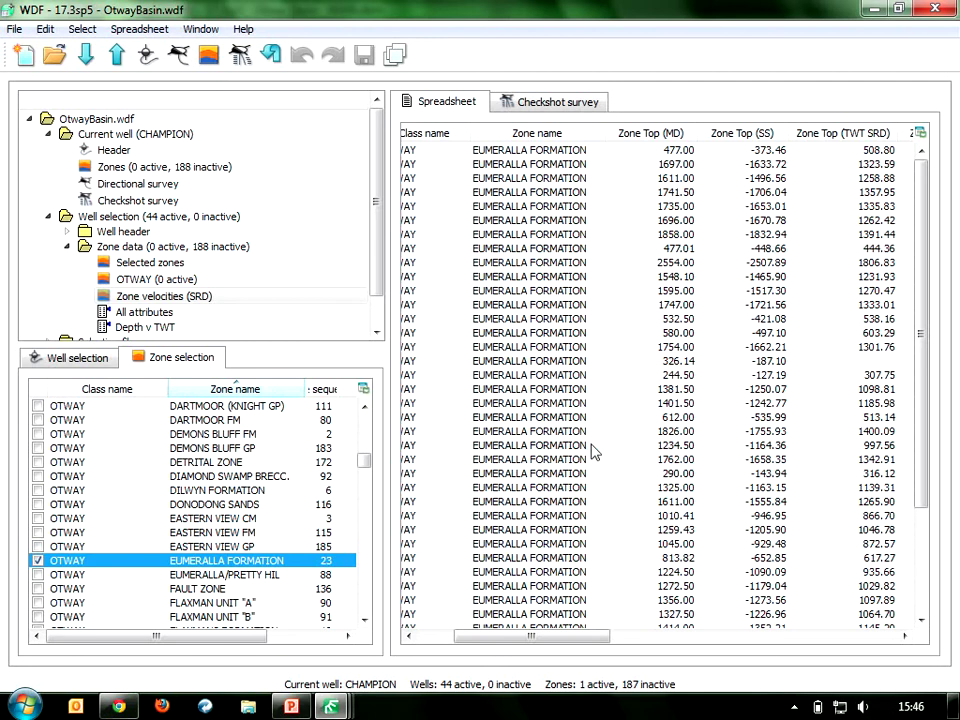
pyautogui.moveTo(569, 641); pyautogui.dragTo(670, 641)
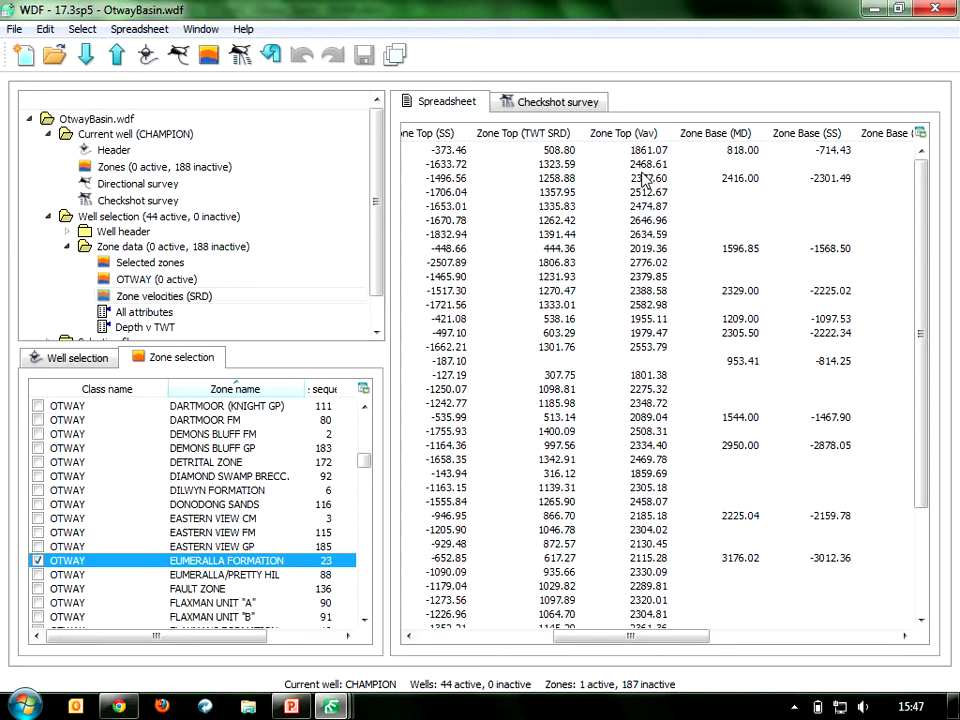
# Switch back to Surface Modeling and exclude workflow tasks 1 to 3 from the next run
pyautogui.click(331, 706)
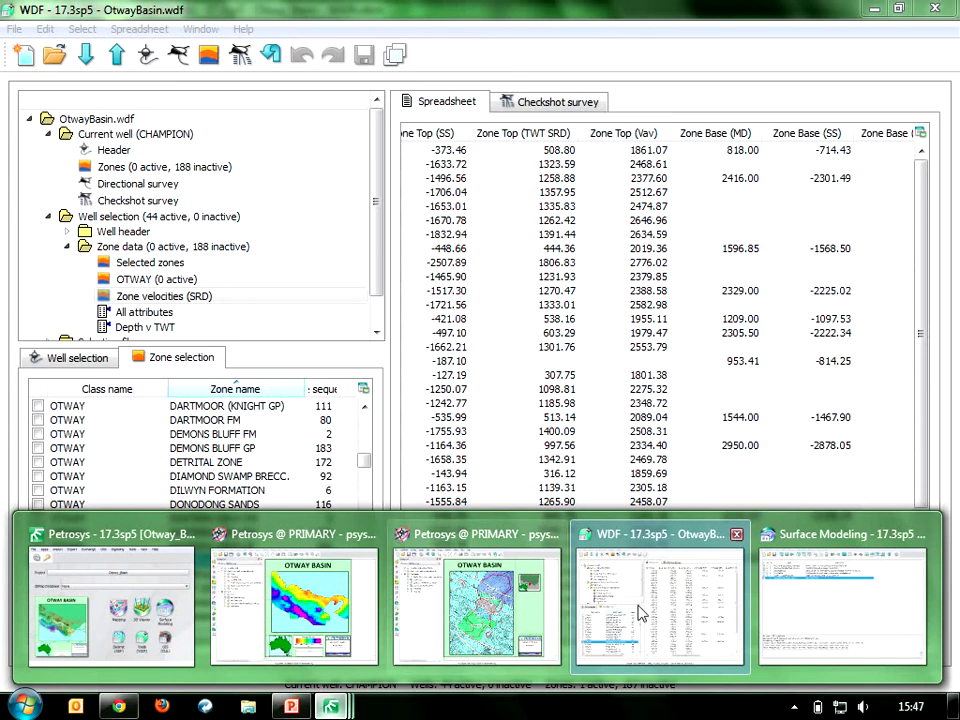
pyautogui.click(778, 602)
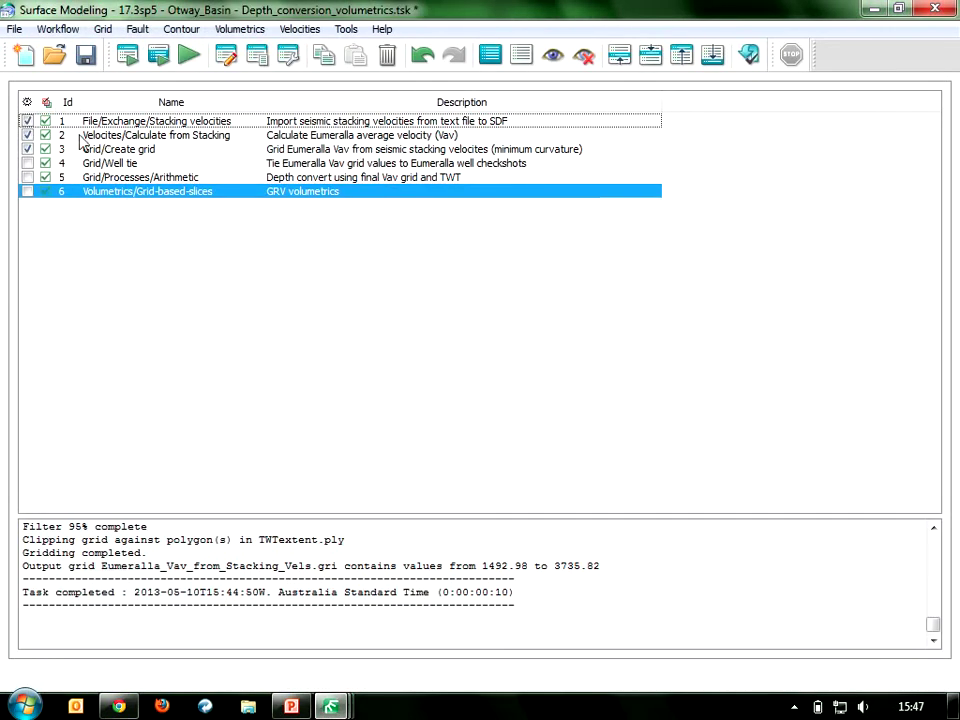
pyautogui.click(28, 121)
pyautogui.click(28, 135)
pyautogui.click(28, 149)
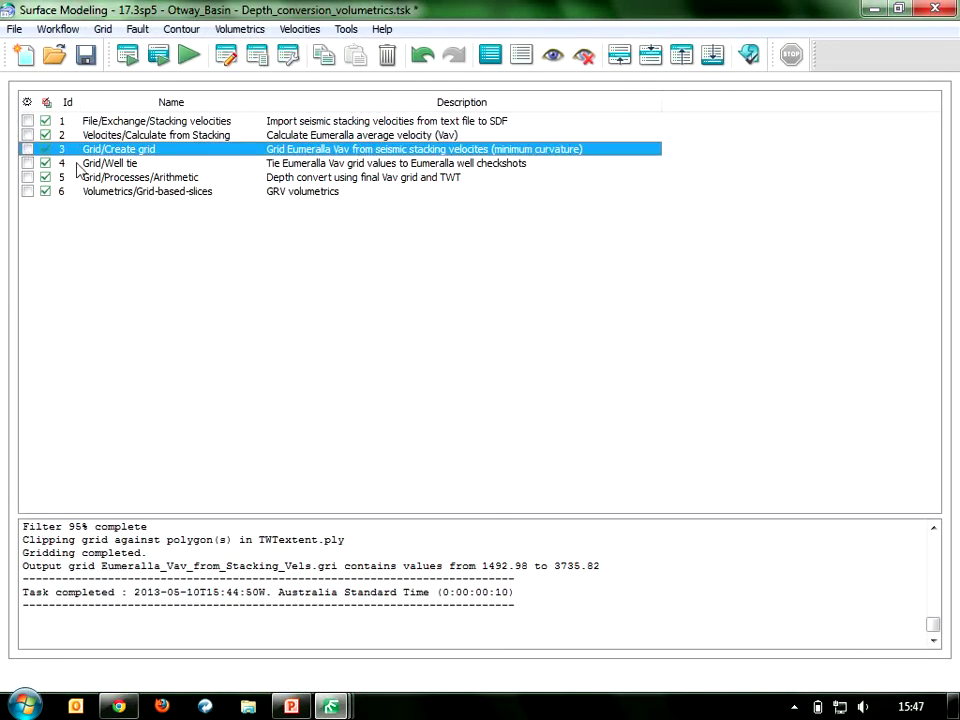
# Find where the Well Tie command is located, and open the workflow's well tie task to check its input grid file
pyautogui.click(124, 164)
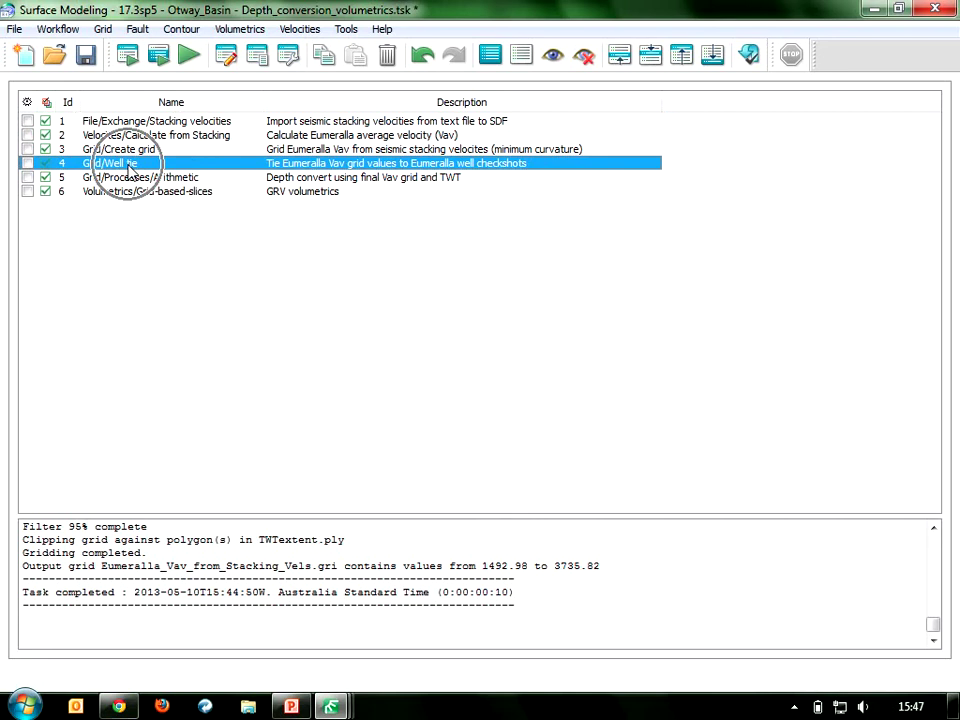
pyautogui.click(112, 33)
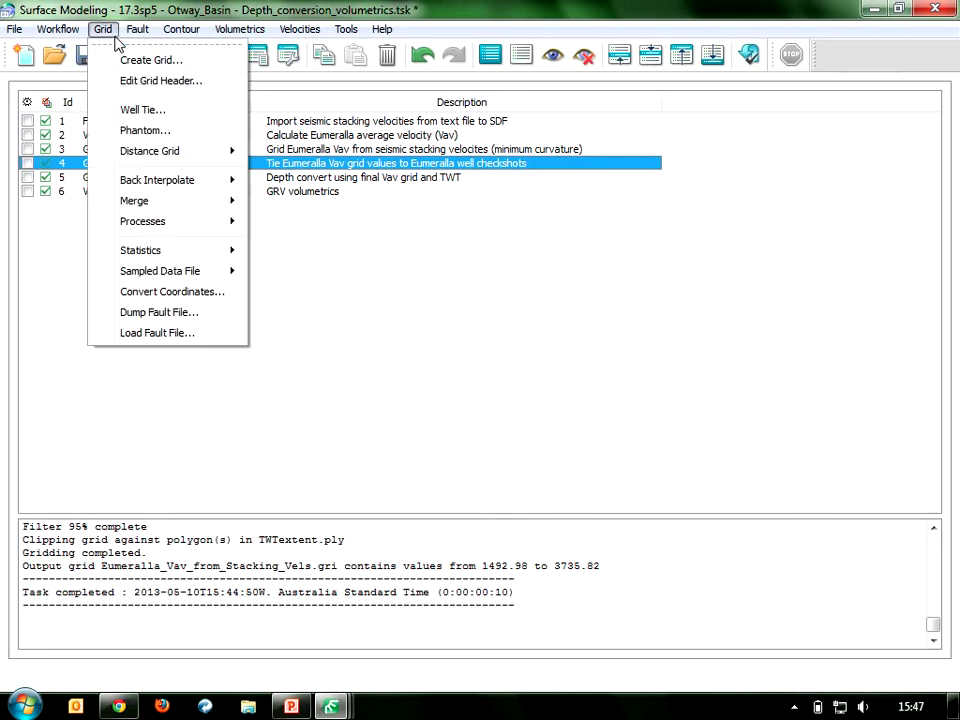
pyautogui.click(180, 116)
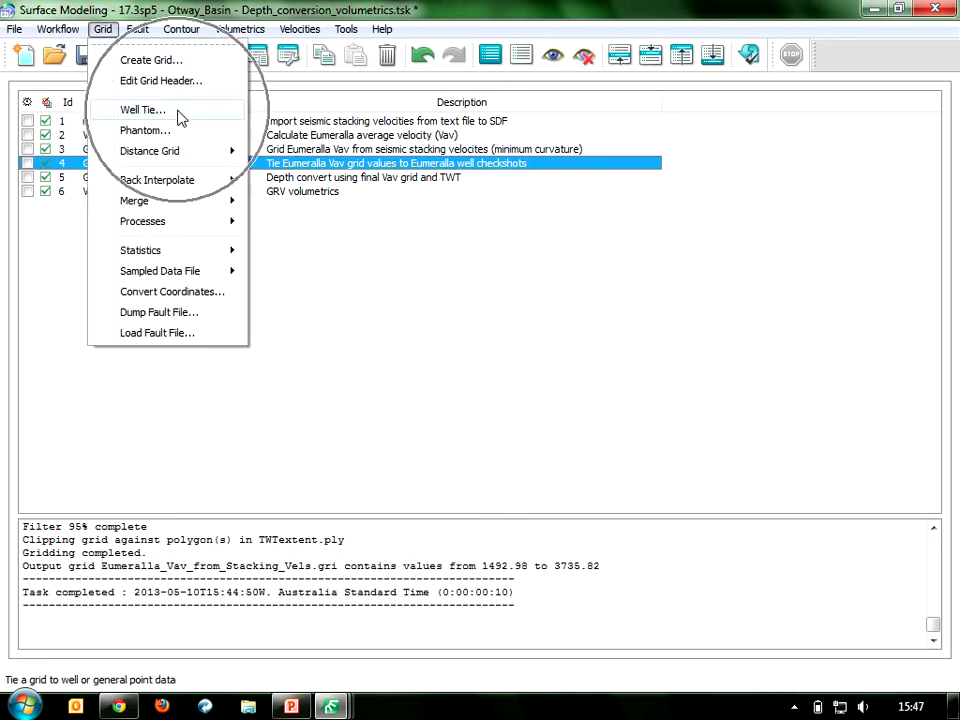
pyautogui.click(332, 238)
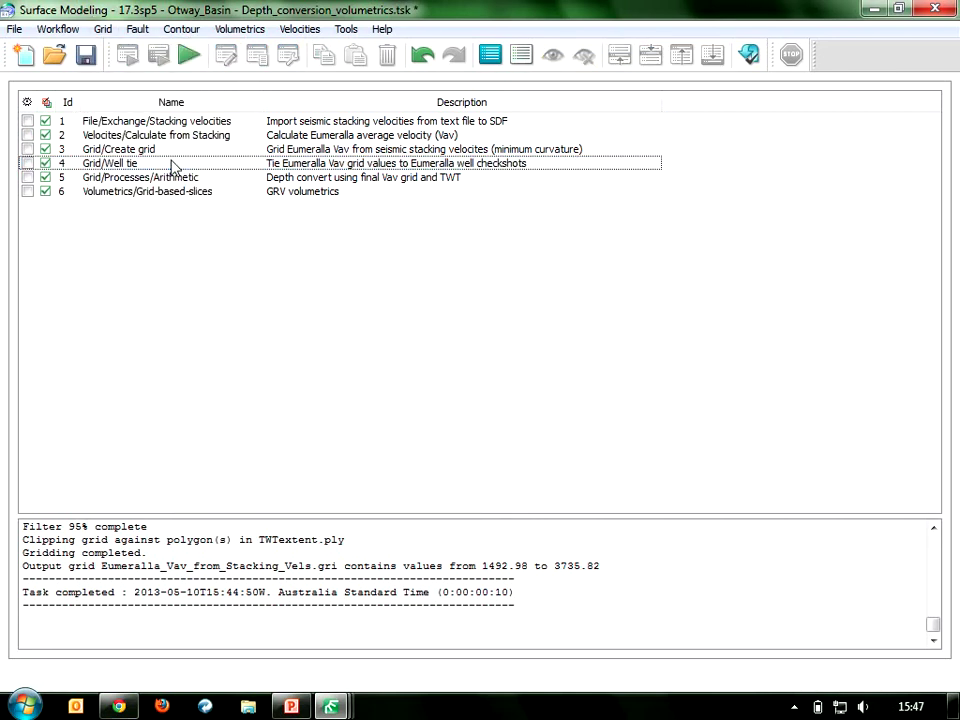
pyautogui.doubleClick(172, 166)
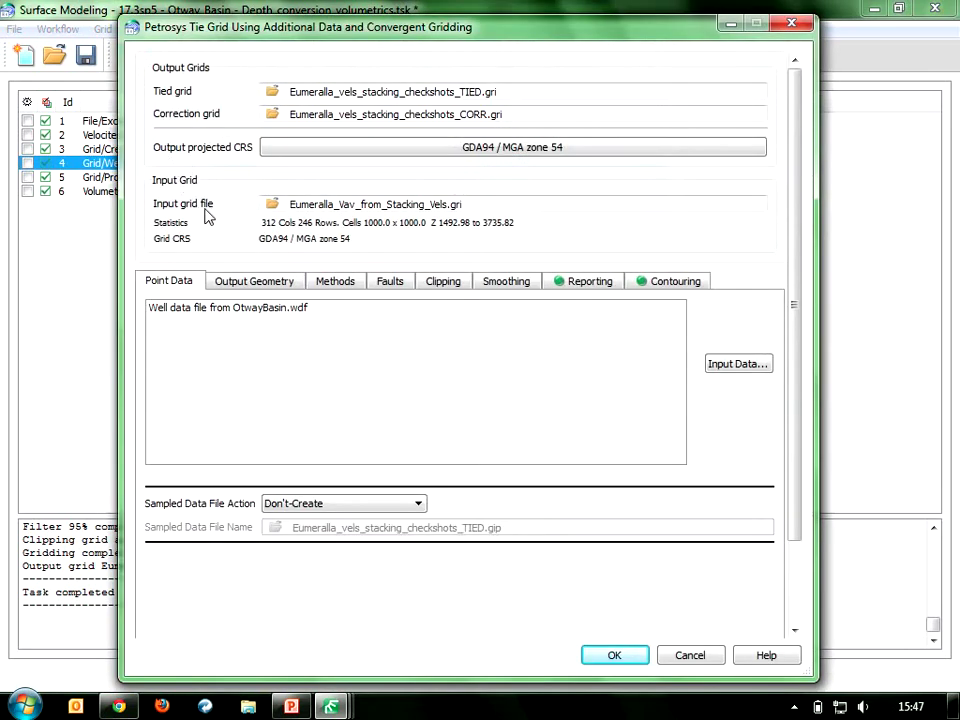
pyautogui.moveTo(268, 205); pyautogui.dragTo(443, 207)
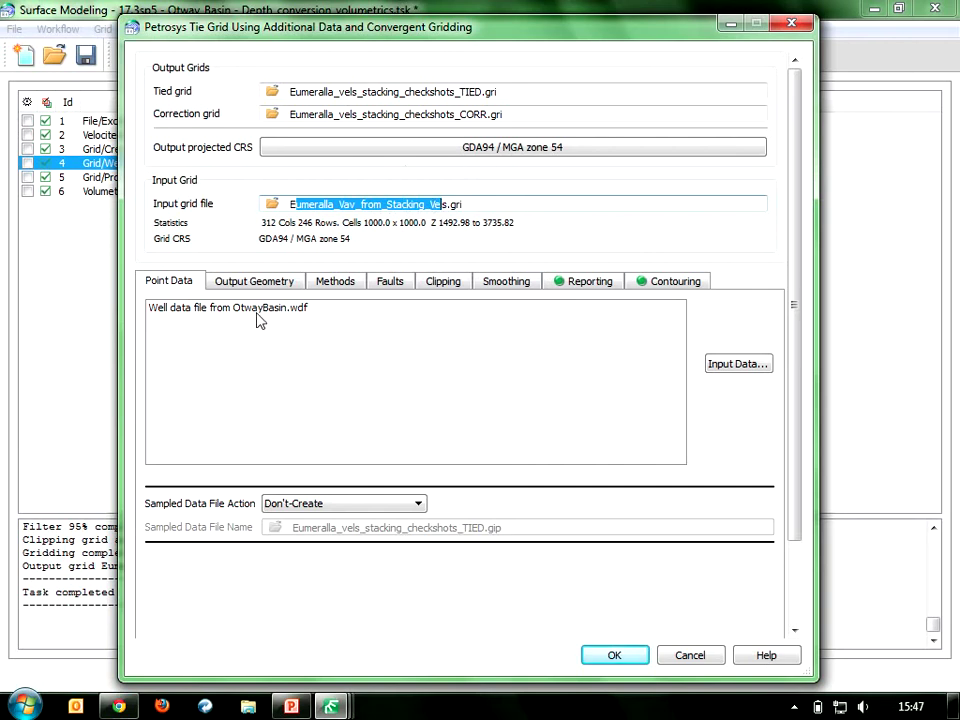
# Inspect the well tie's input data settings, including the well data file, the Eumeralla Formation zone and the velocity attribute
pyautogui.click(719, 364)
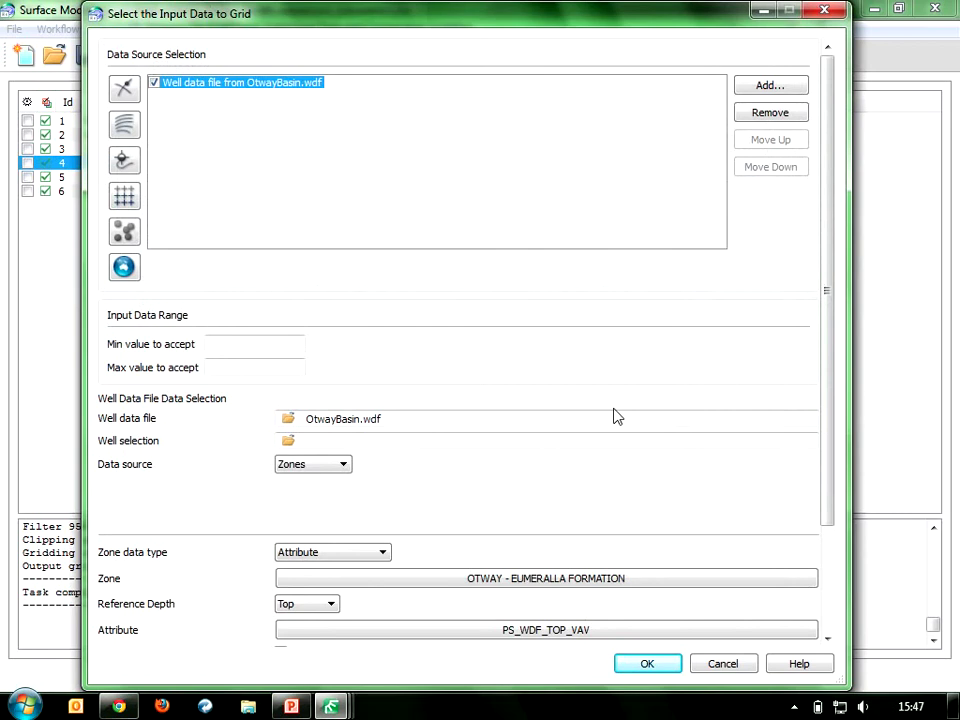
pyautogui.scroll(-3, 616, 416)
pyautogui.click(389, 285)
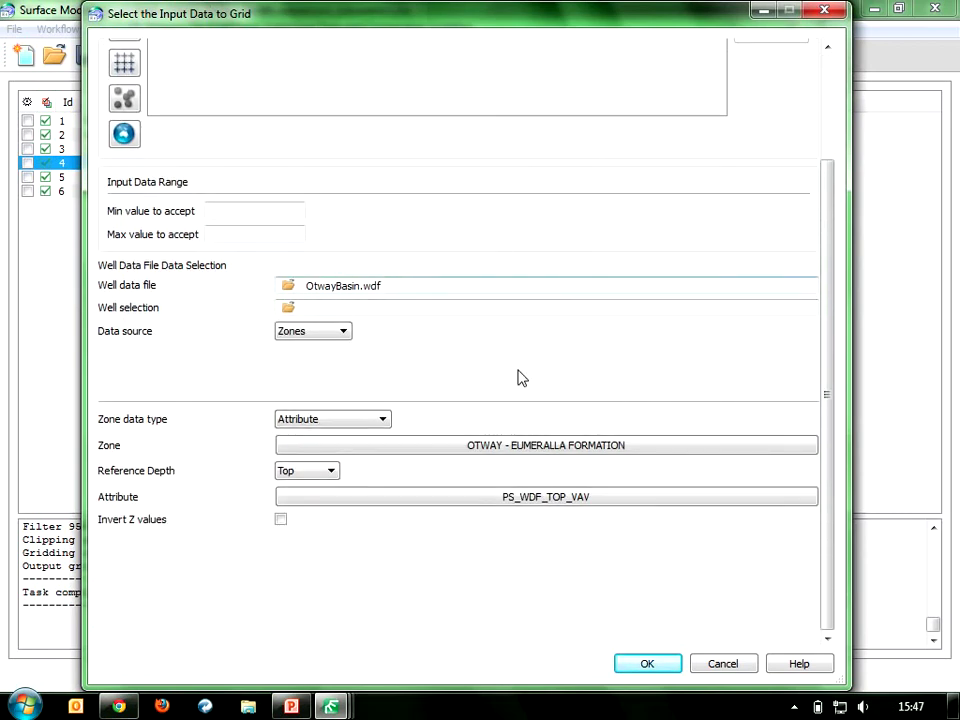
pyautogui.click(551, 446)
pyautogui.scroll(1, 548, 452)
pyautogui.scroll(1, 548, 452)
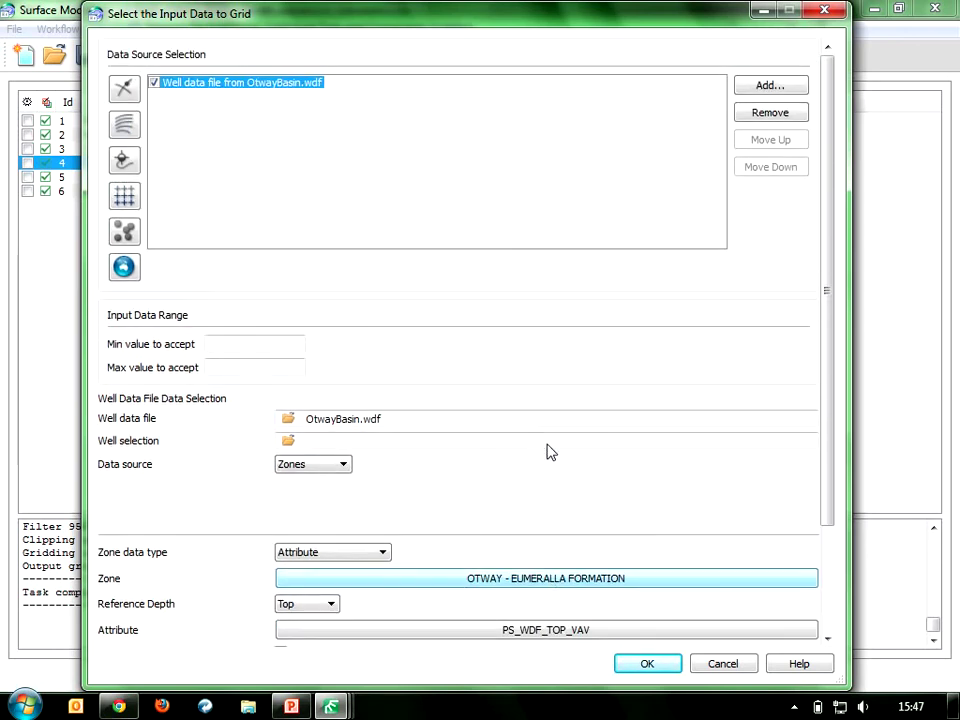
# Check which data sources are available for adding well data, and leave the input data selection without changes
pyautogui.click(768, 85)
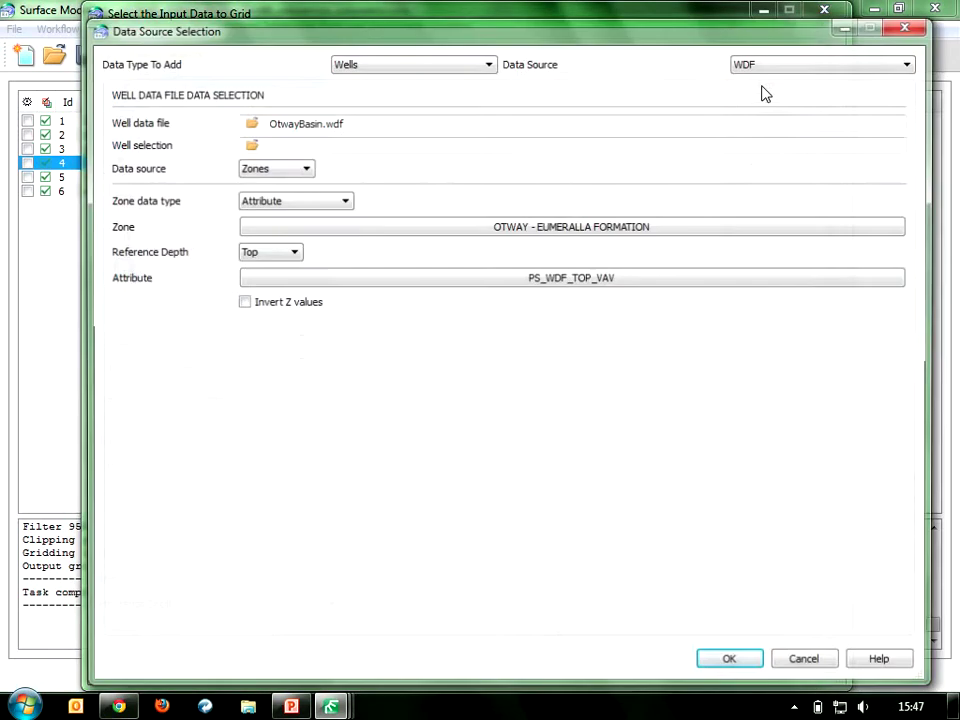
pyautogui.click(775, 66)
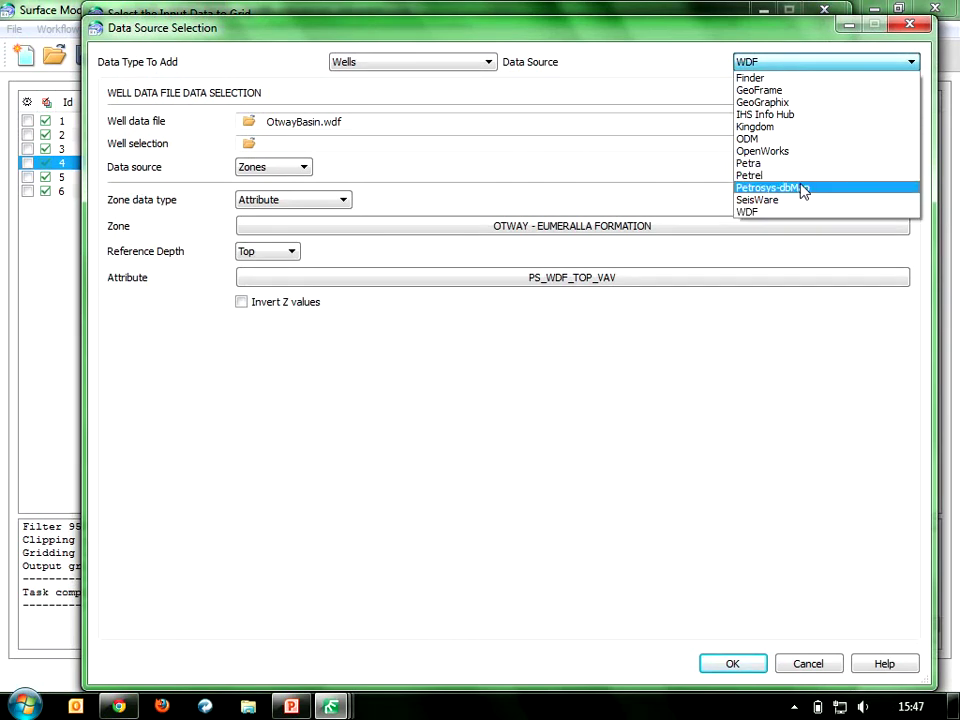
pyautogui.click(776, 306)
pyautogui.click(828, 663)
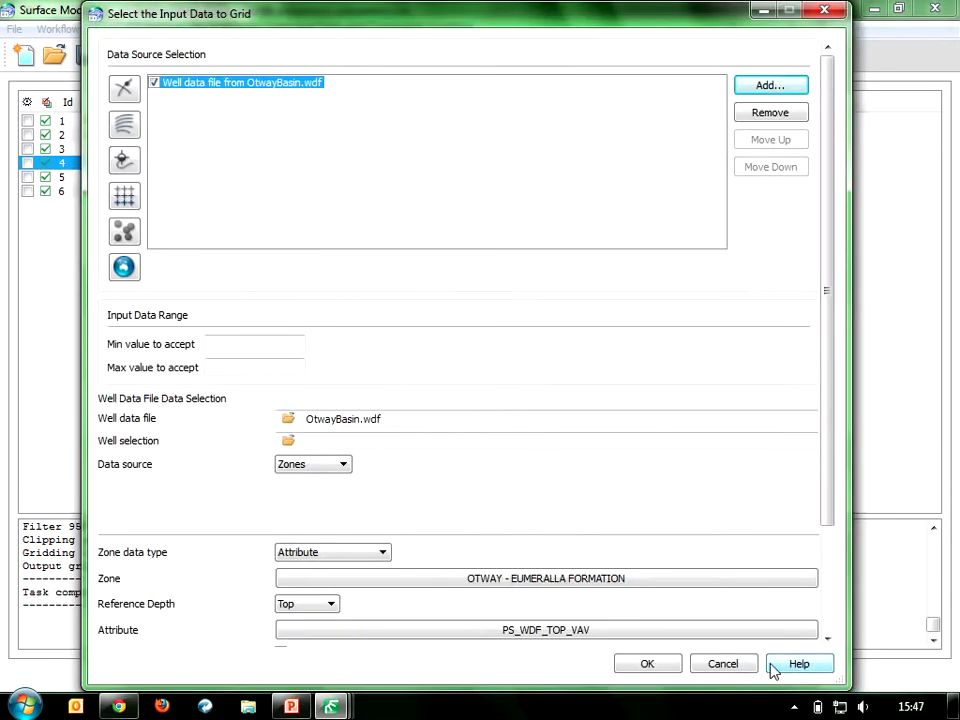
pyautogui.click(722, 663)
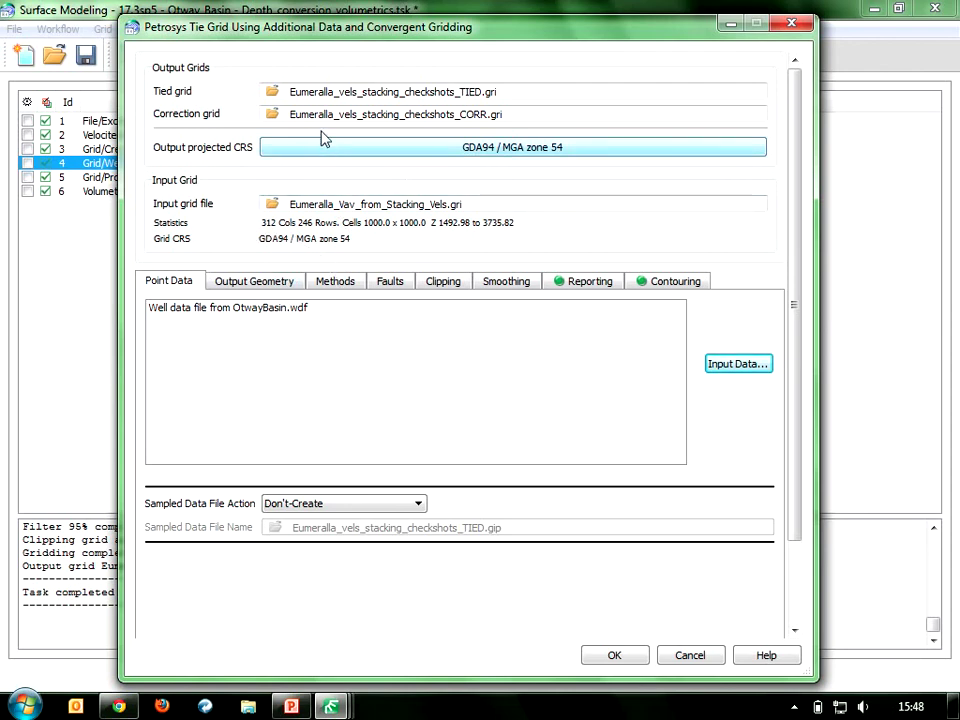
# Review the well tie's output file names for the tied grid and correction grid, and its output projected CRS
pyautogui.moveTo(293, 93); pyautogui.dragTo(471, 105)
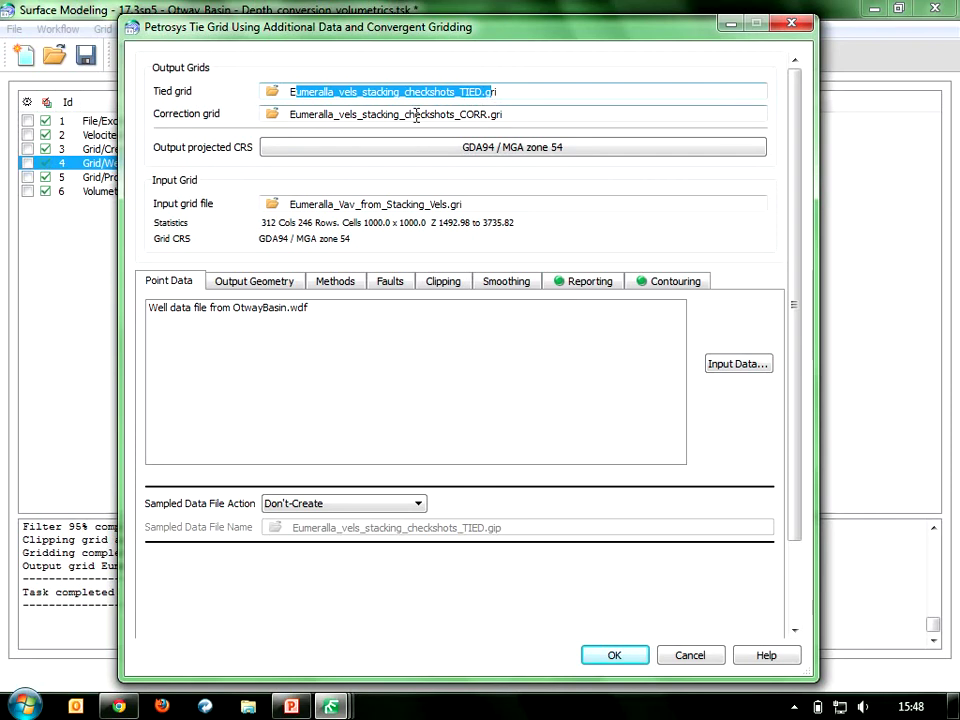
pyautogui.moveTo(386, 114); pyautogui.dragTo(519, 111)
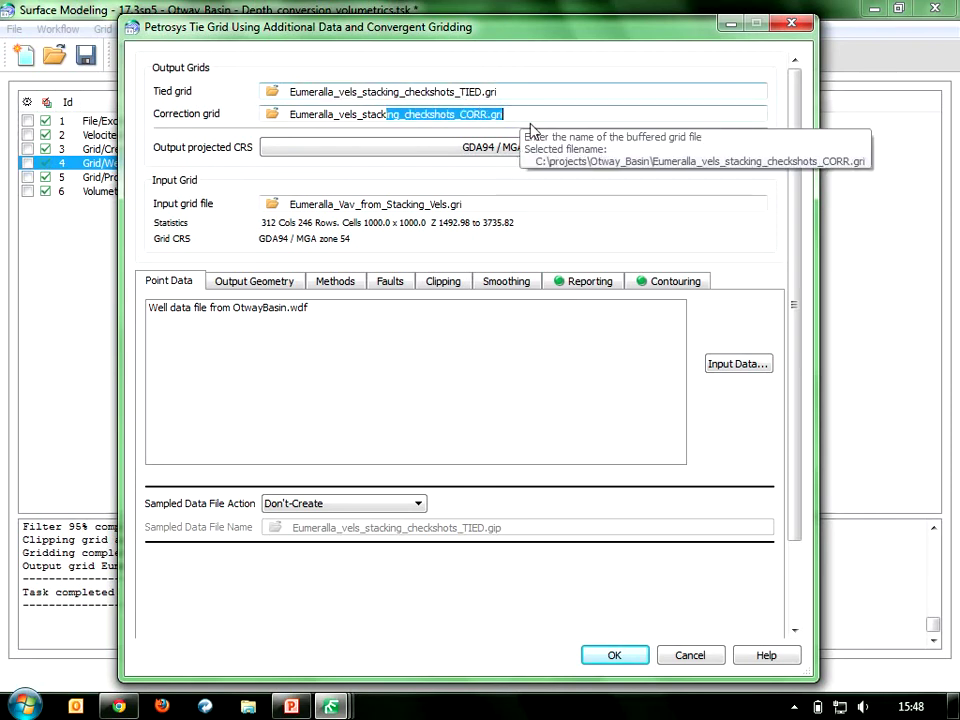
pyautogui.click(508, 150)
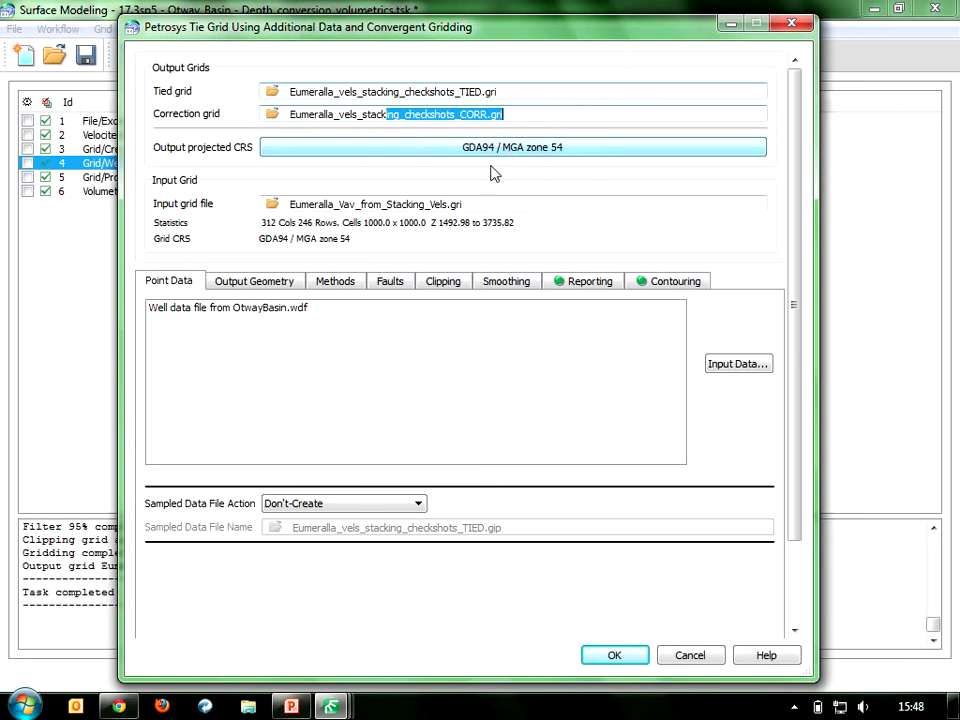
# Try the DISTANCE method for the well tie with a distance of 500
pyautogui.click(344, 284)
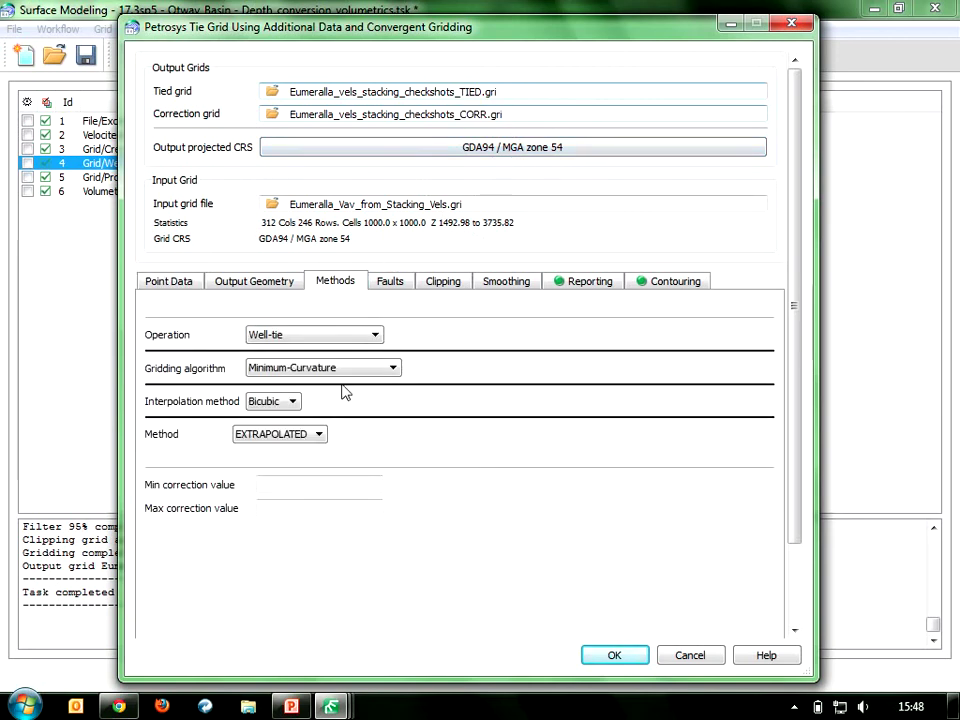
pyautogui.click(318, 434)
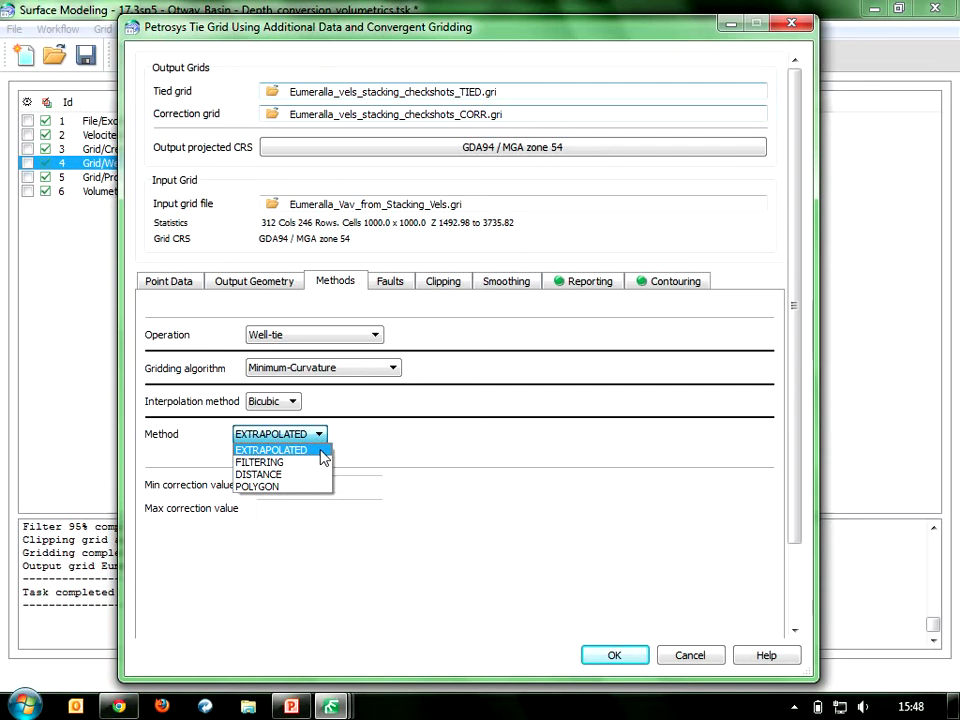
pyautogui.click(312, 475)
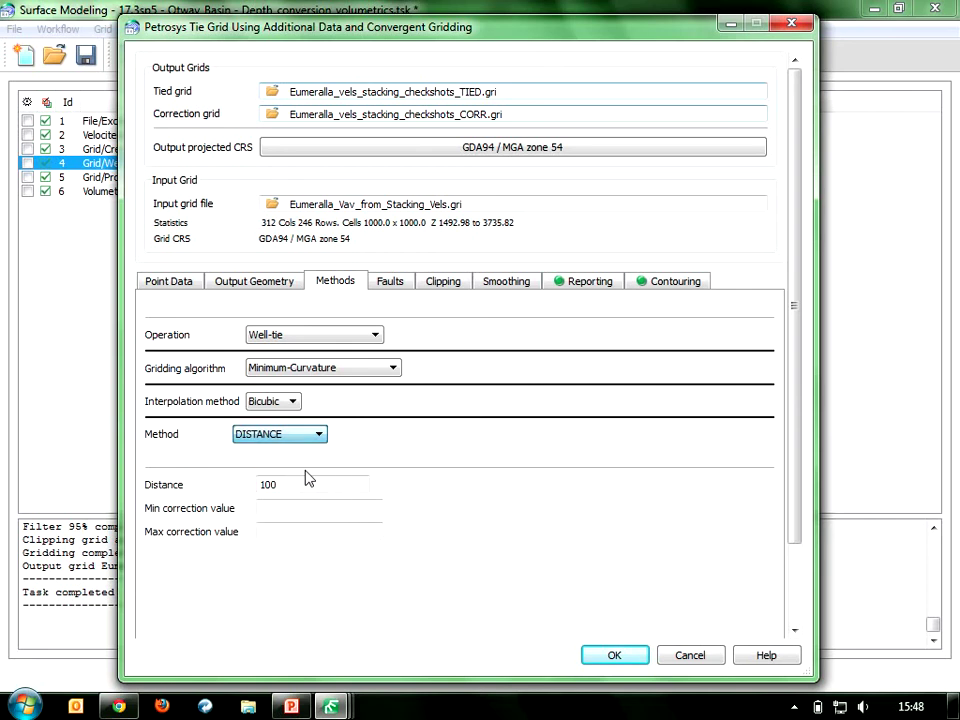
pyautogui.doubleClick(308, 489)
pyautogui.write('500')
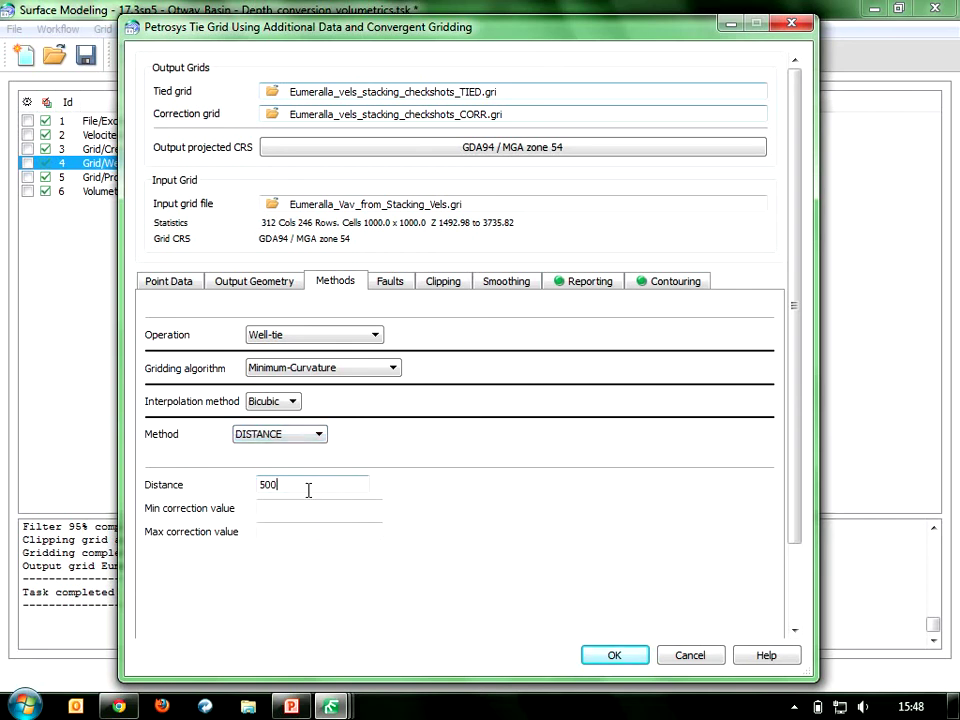
pyautogui.click(176, 284)
# Try the POLYGON method for the well tie to view its options, and return the method to EXTRAPOLATED
pyautogui.click(278, 436)
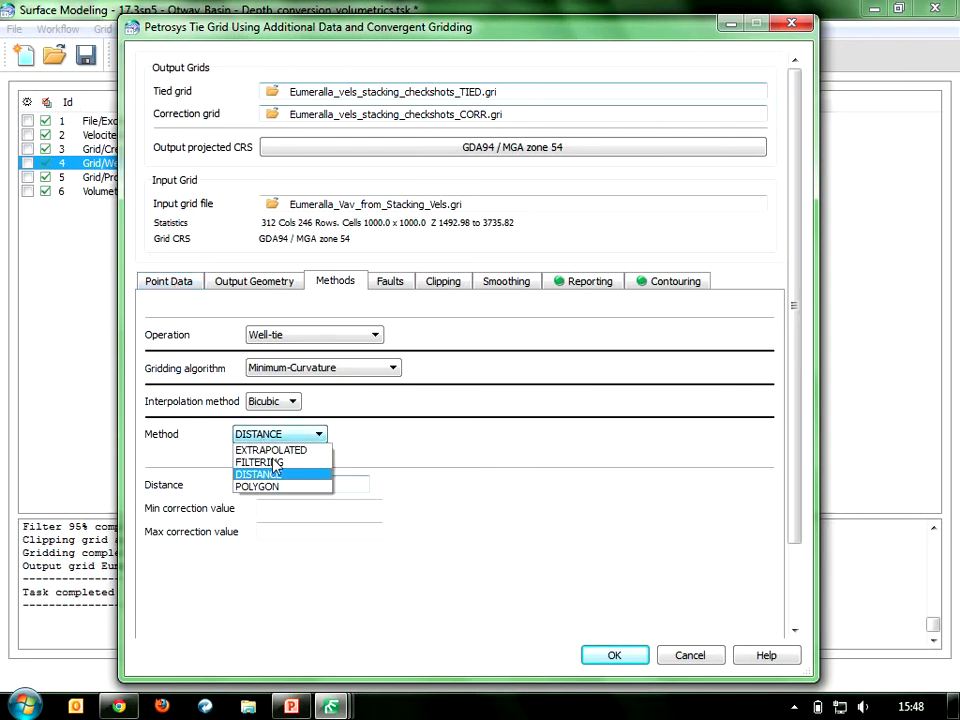
pyautogui.click(279, 486)
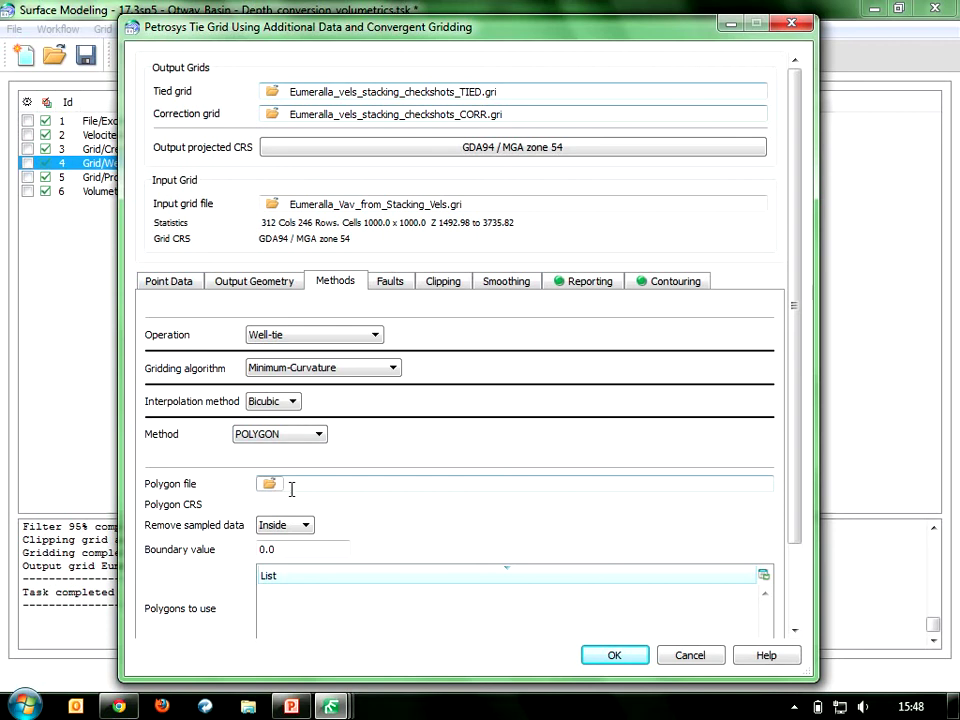
pyautogui.scroll(-2, 293, 491)
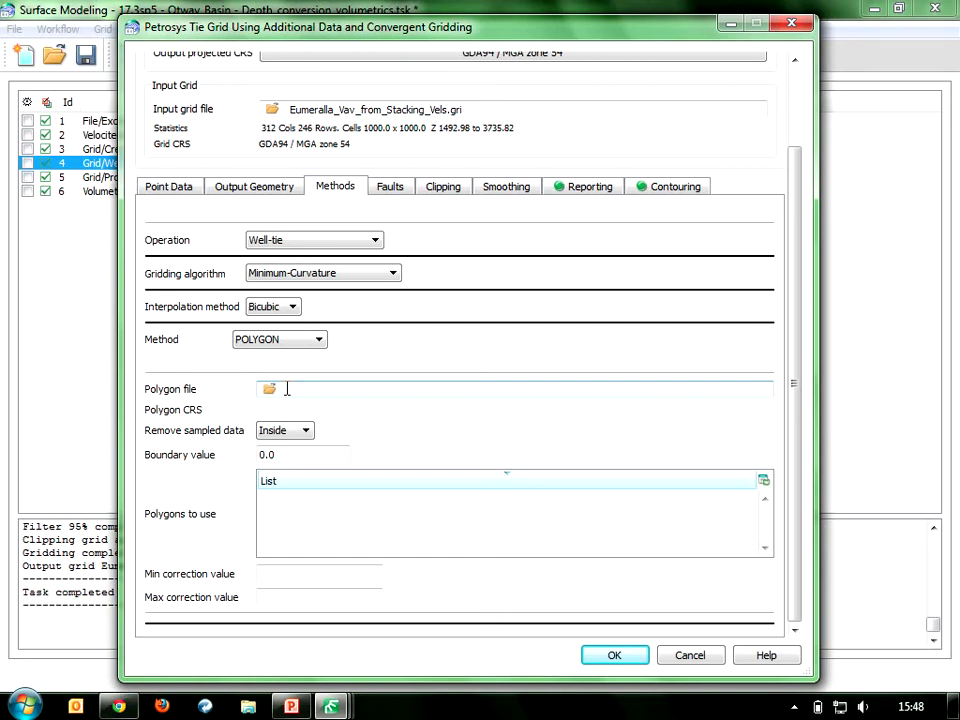
pyautogui.click(317, 340)
pyautogui.click(275, 352)
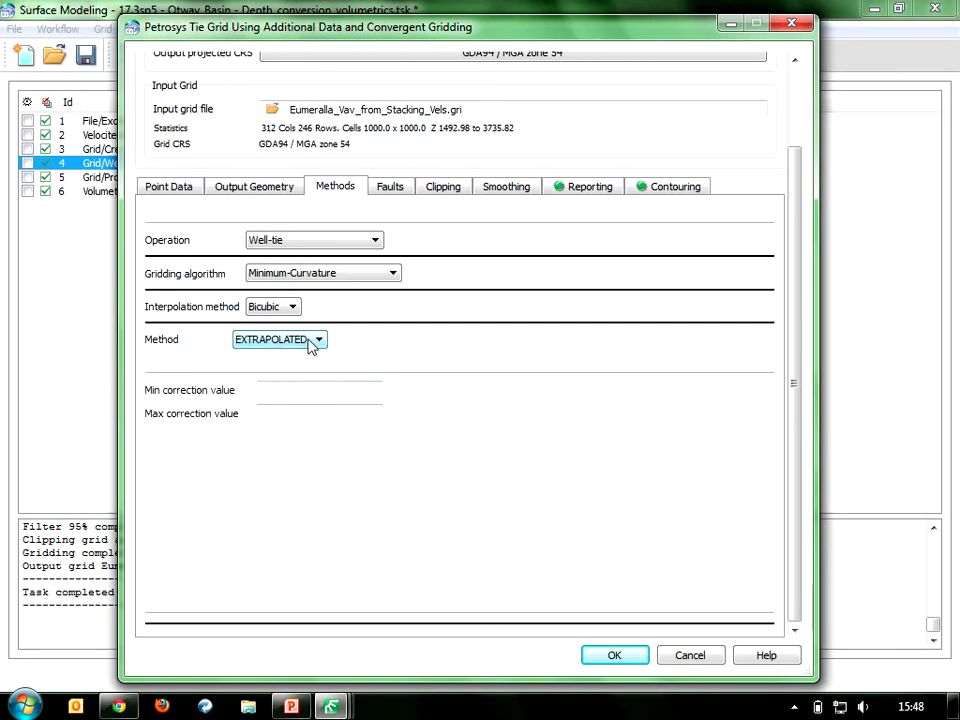
# Check the well tie's reporting options for the mistie report, and close the task settings without saving
pyautogui.click(580, 192)
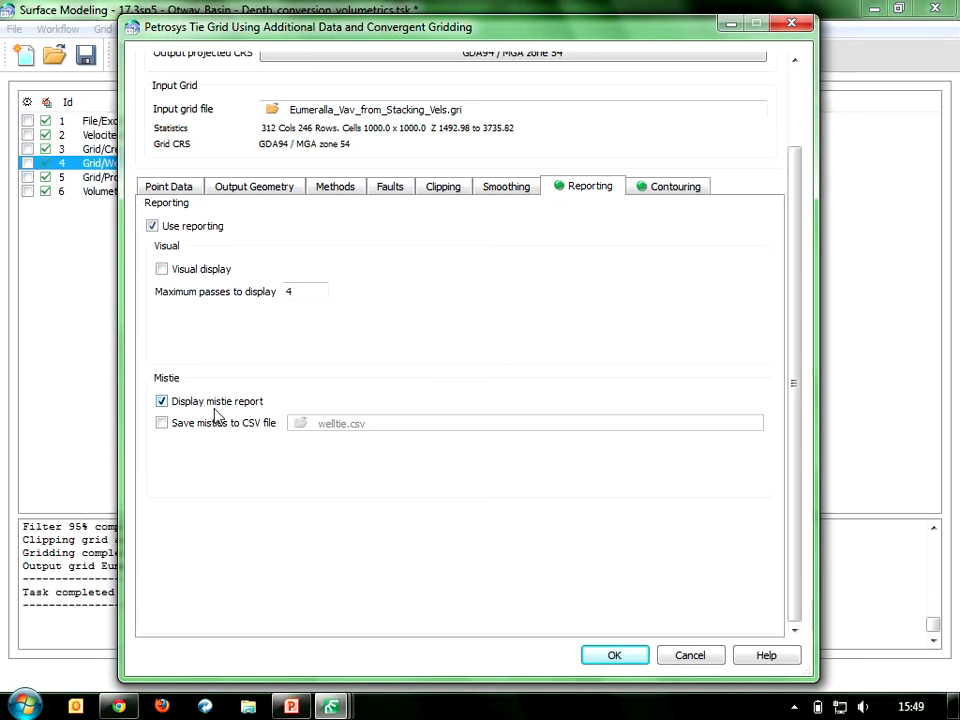
pyautogui.click(690, 655)
# Include the Grid/Well tie task in the run and execute it, allowing the existing tied, correction and contour files to be overwritten
pyautogui.click(27, 163)
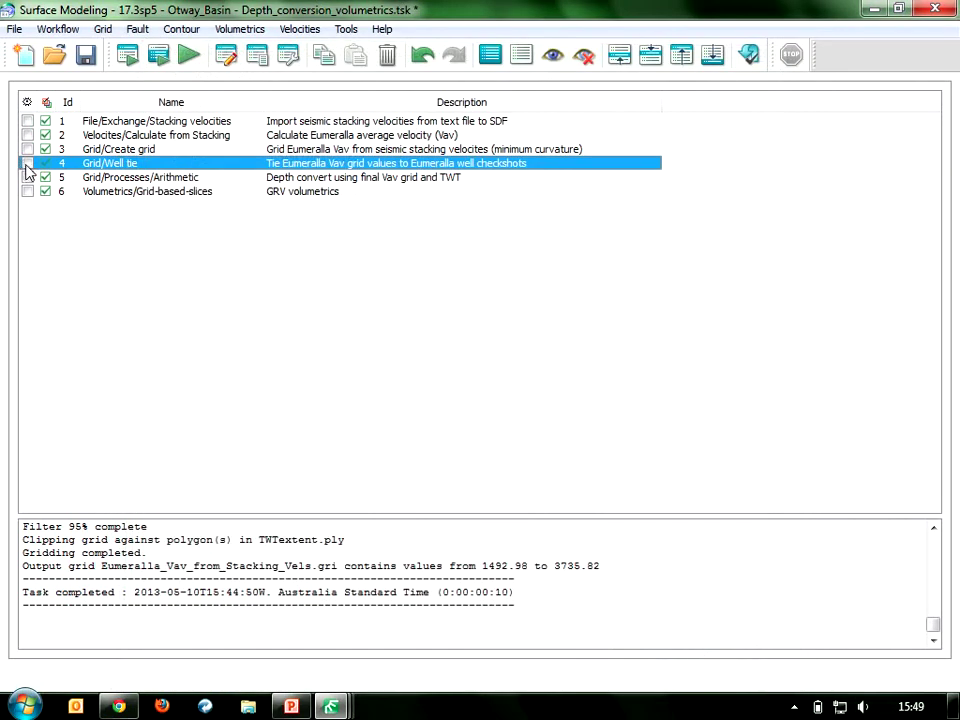
pyautogui.click(127, 55)
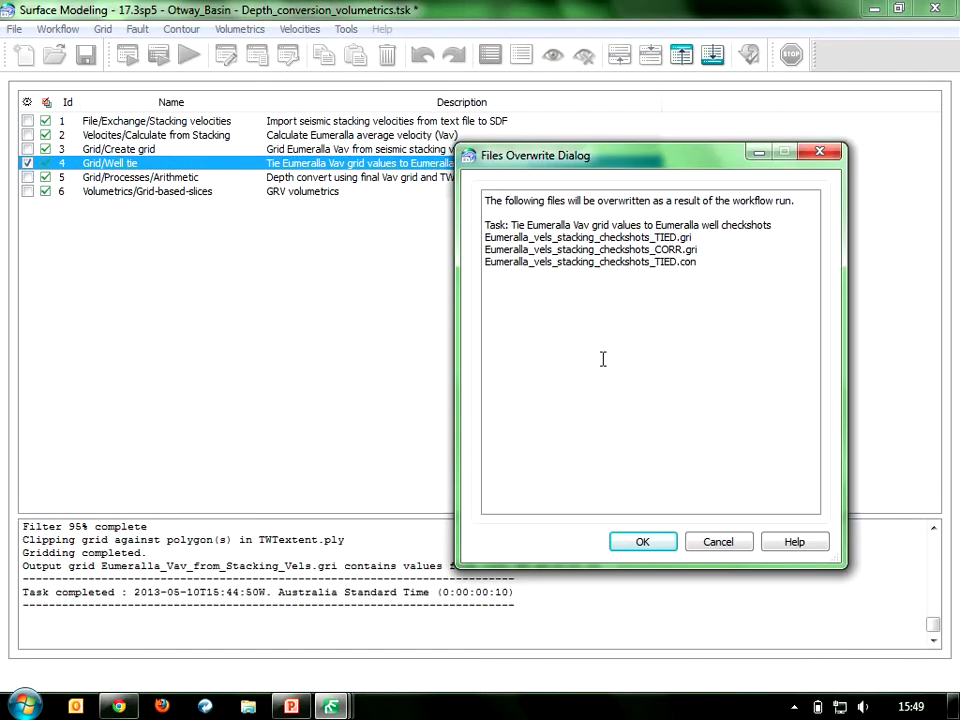
pyautogui.click(650, 541)
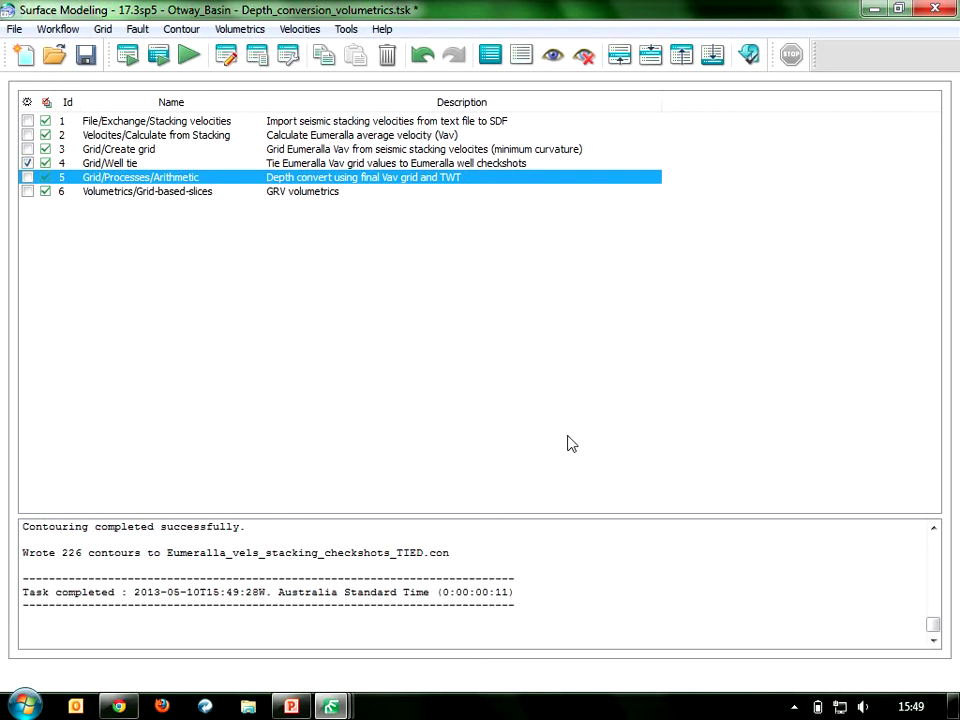
# Open the Mistie Report and compare the wells' Z, untied grid, tied grid, before and after difference, and correction columns
pyautogui.moveTo(332, 705)
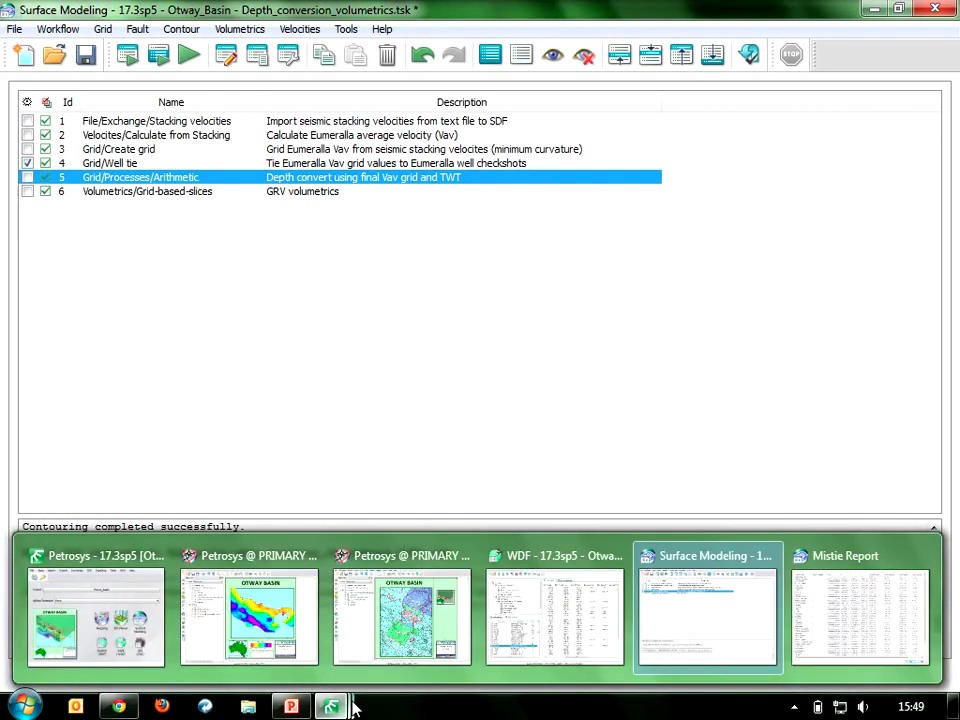
pyautogui.click(851, 596)
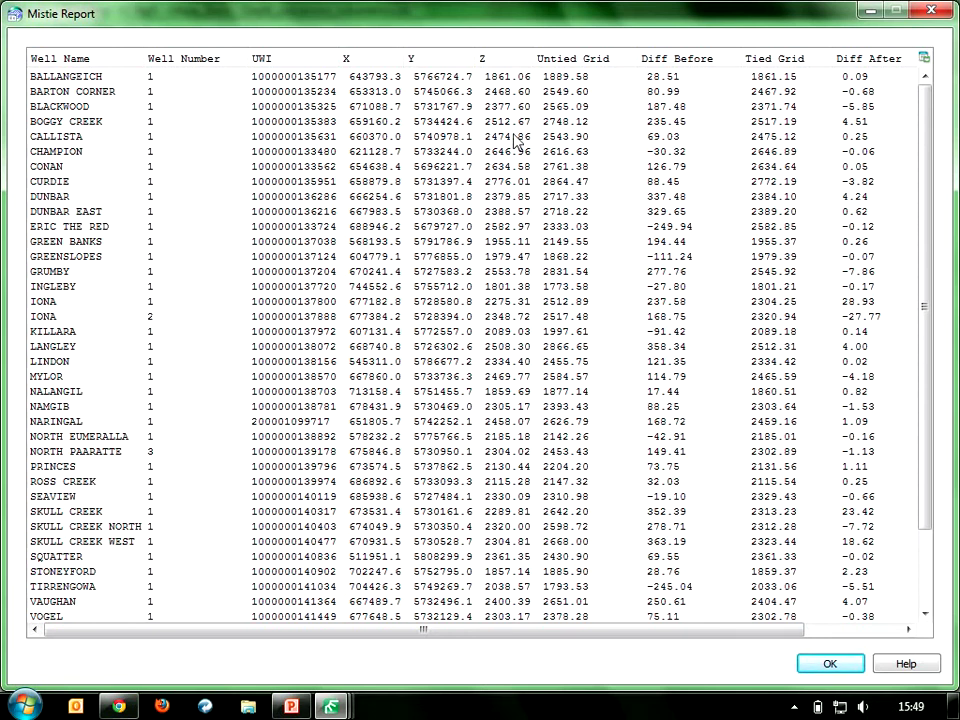
pyautogui.click(503, 302)
pyautogui.moveTo(503, 308); pyautogui.dragTo(578, 245)
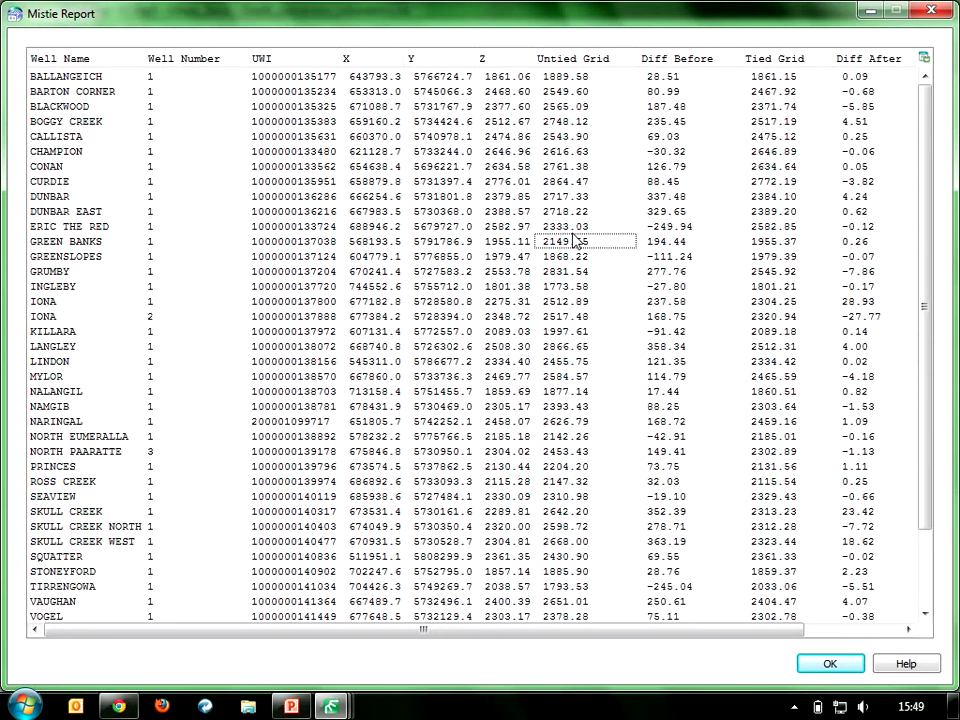
pyautogui.moveTo(585, 637); pyautogui.dragTo(680, 633)
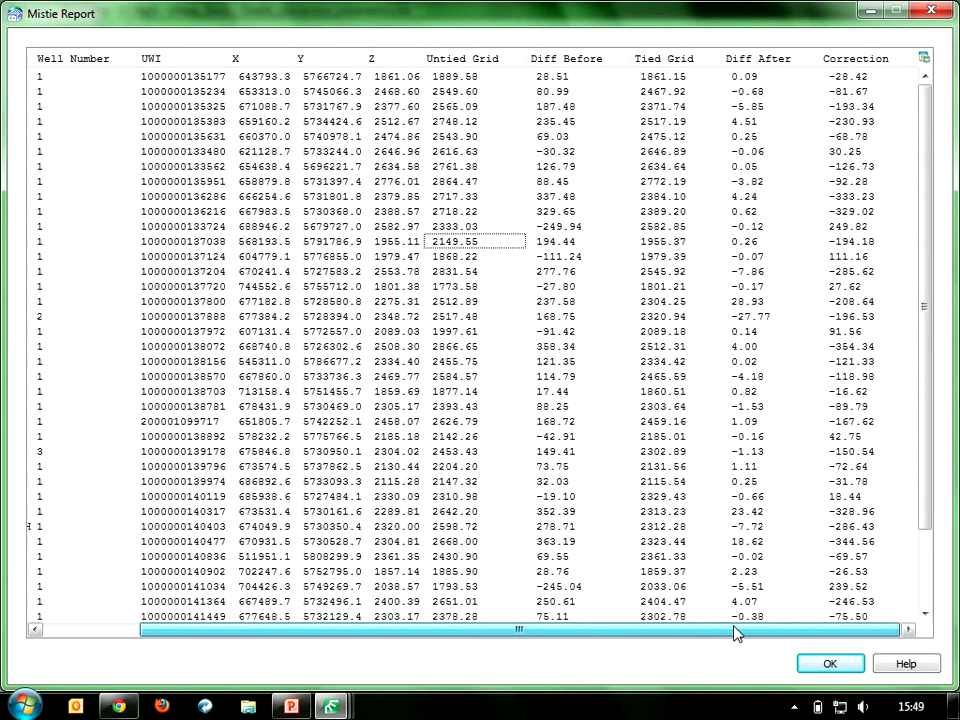
pyautogui.click(575, 197)
pyautogui.moveTo(577, 218); pyautogui.dragTo(575, 312)
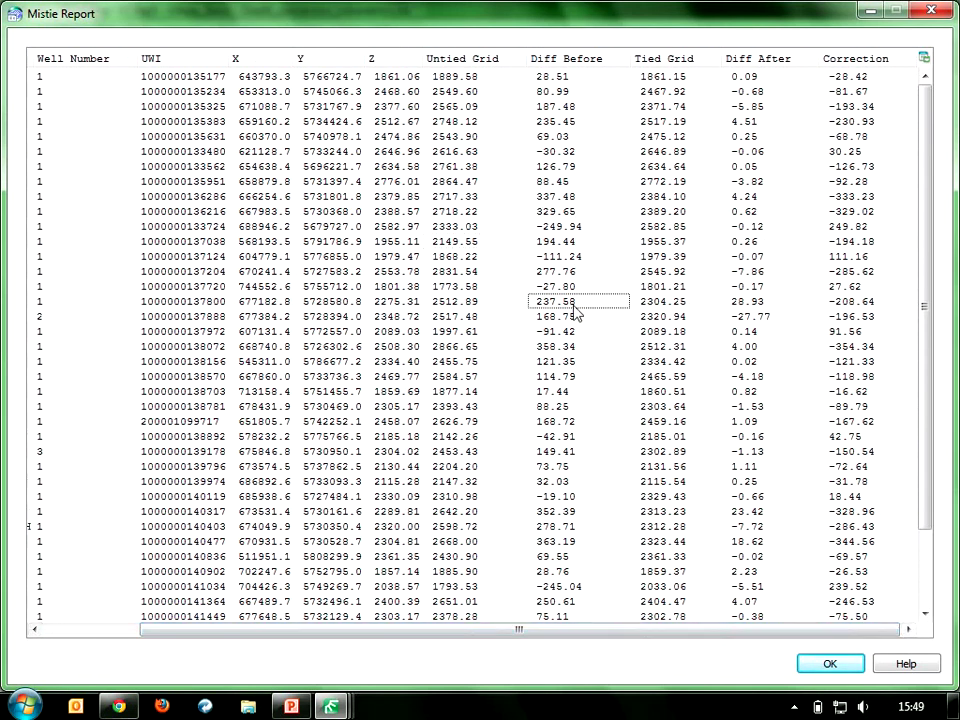
pyautogui.moveTo(681, 144); pyautogui.dragTo(666, 302)
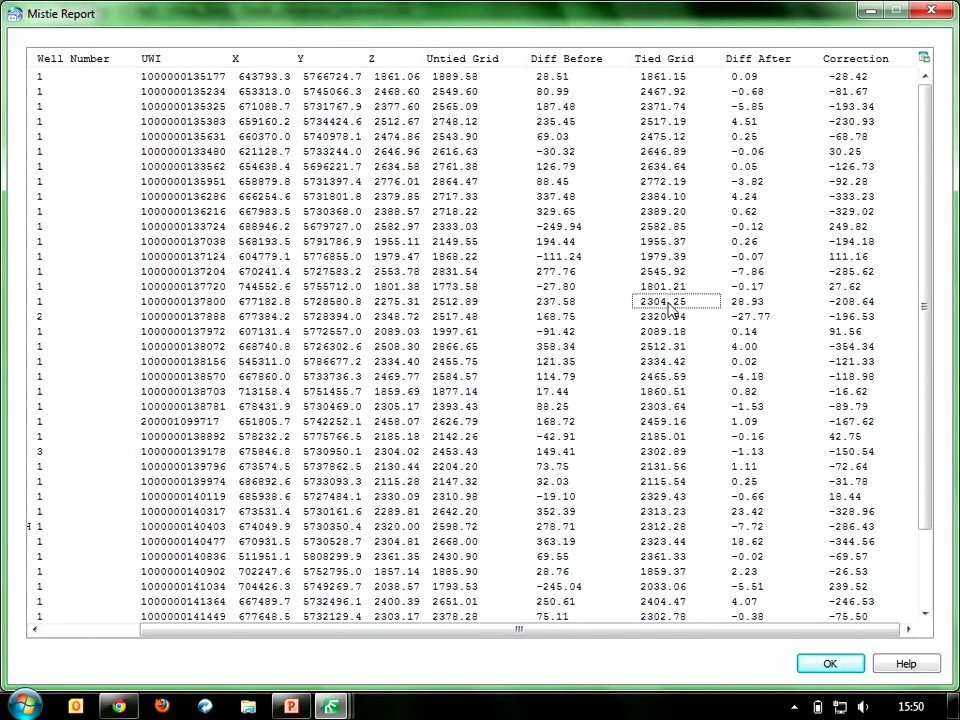
pyautogui.moveTo(748, 138); pyautogui.dragTo(805, 285)
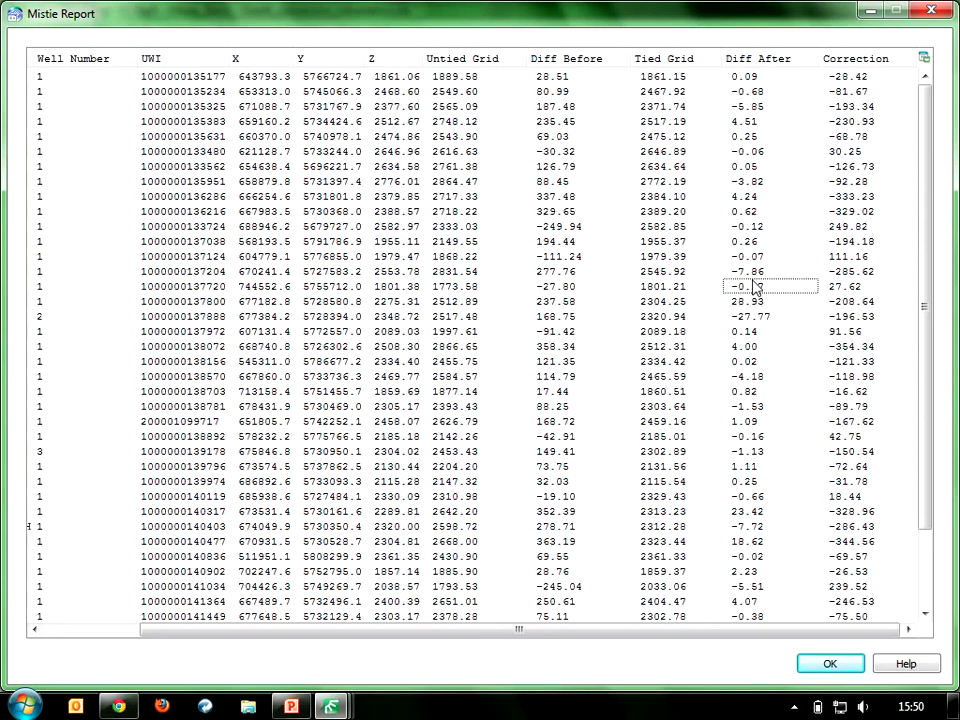
pyautogui.moveTo(866, 124); pyautogui.dragTo(855, 258)
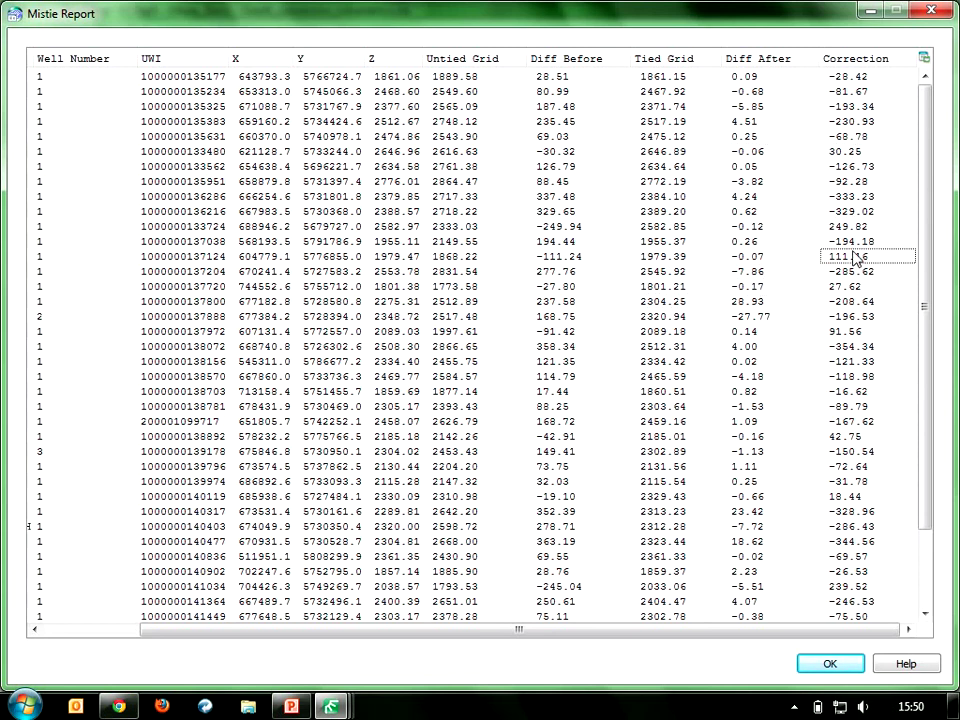
# Filter the mistie report to wells whose Diff After value is greater than 5
pyautogui.click(924, 58)
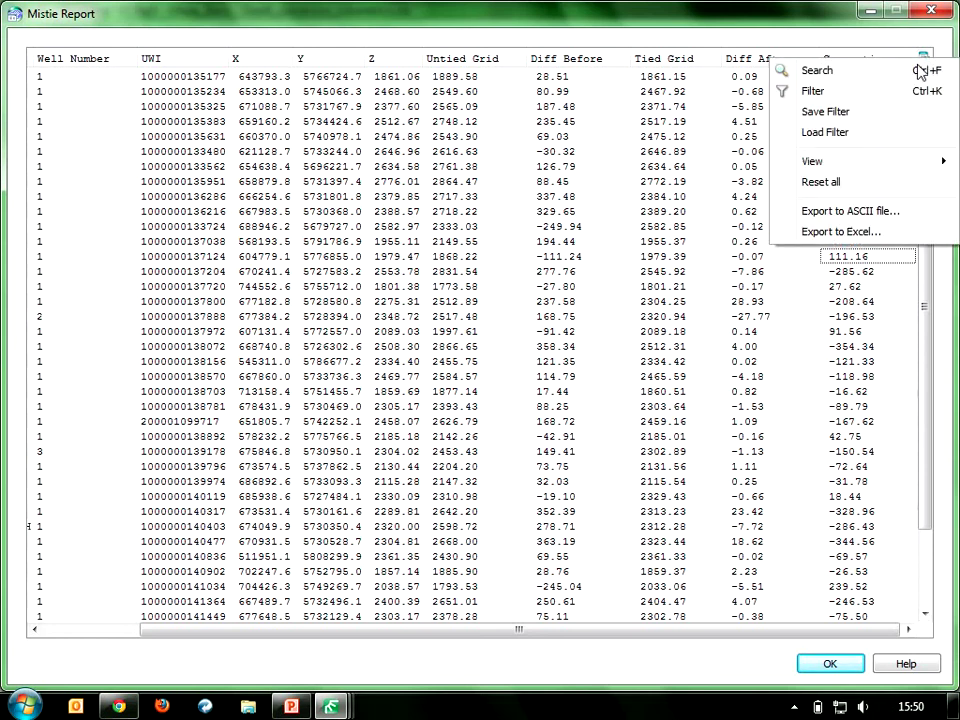
pyautogui.click(856, 93)
pyautogui.click(808, 80)
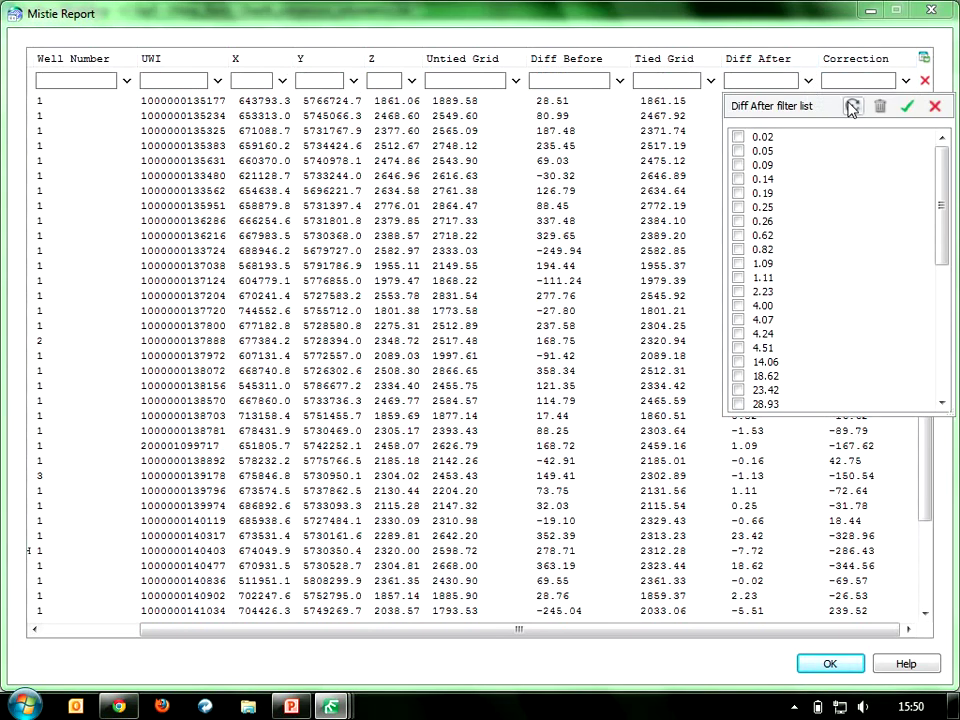
pyautogui.click(851, 106)
pyautogui.click(765, 160)
pyautogui.click(745, 235)
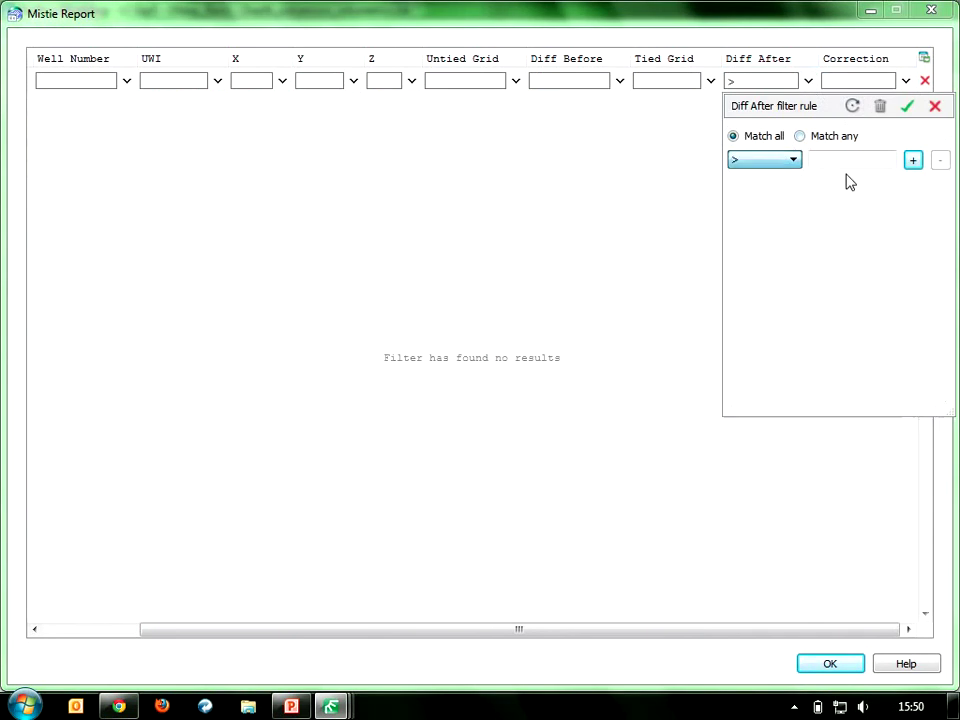
pyautogui.click(851, 162)
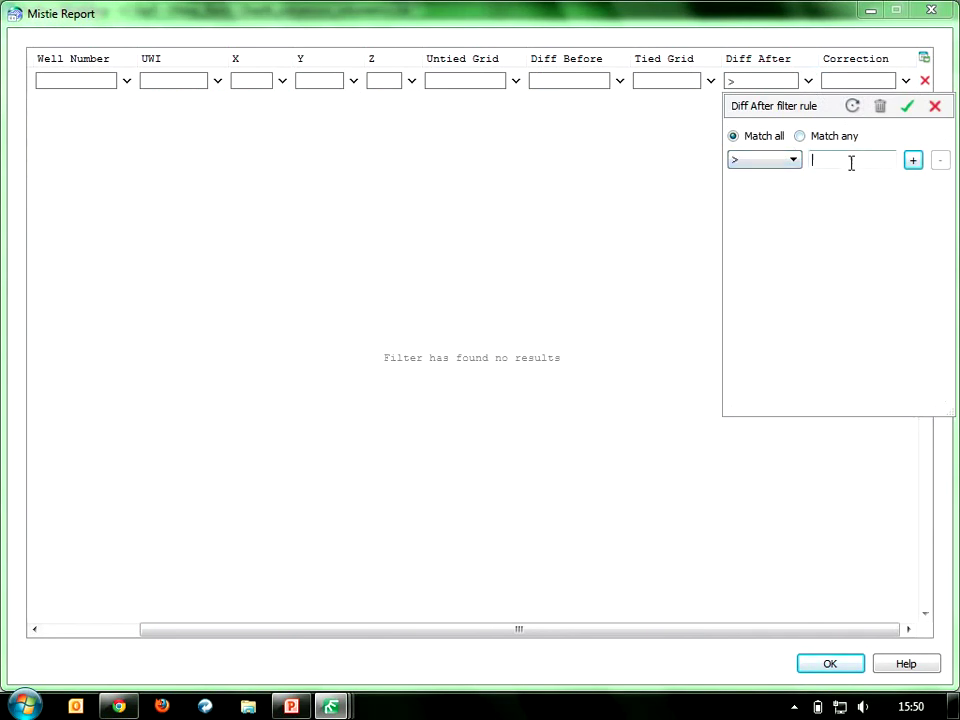
pyautogui.click(907, 105)
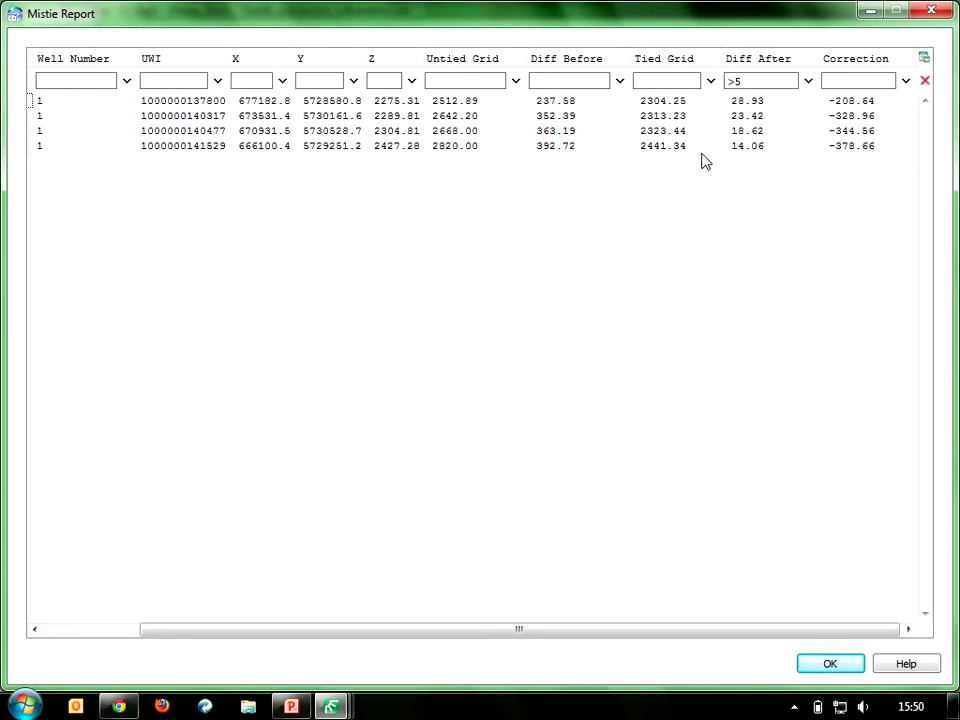
# Check which export options the filtered mistie report offers, and close the report without exporting
pyautogui.rightClick(619, 119)
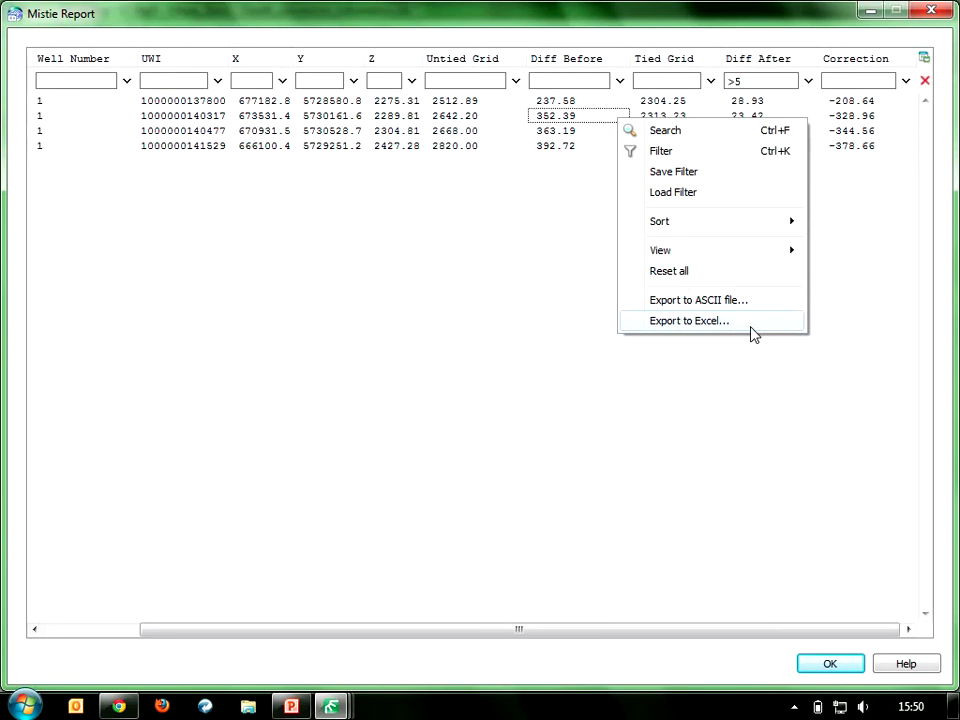
pyautogui.click(767, 388)
pyautogui.click(848, 667)
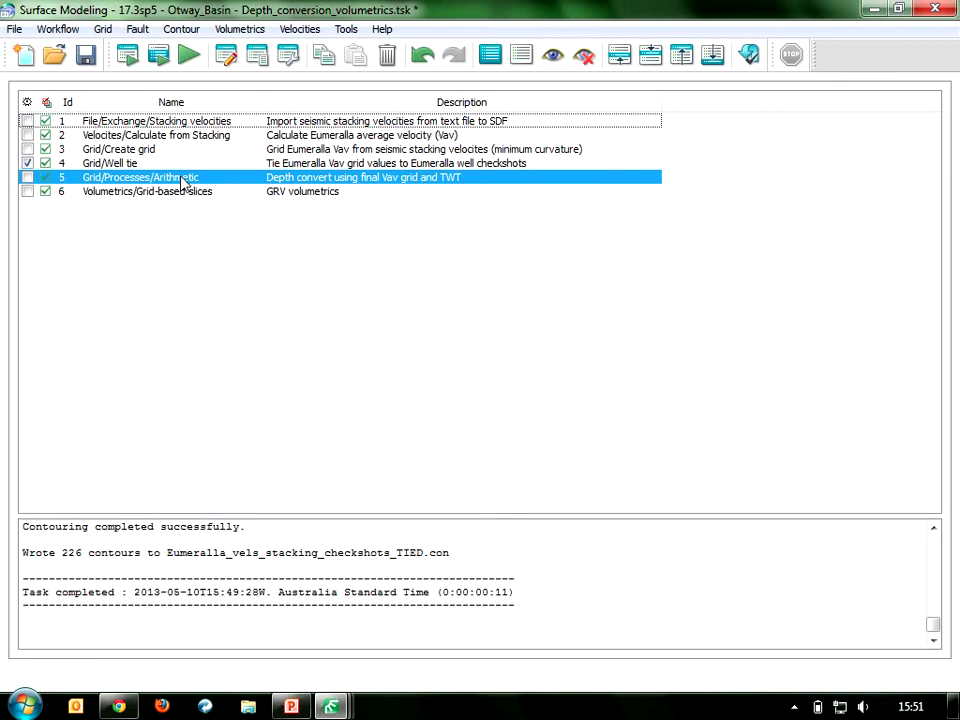
# Include the Grid/Processes/Arithmetic task in the run and open the grid arithmetic settings
pyautogui.click(27, 177)
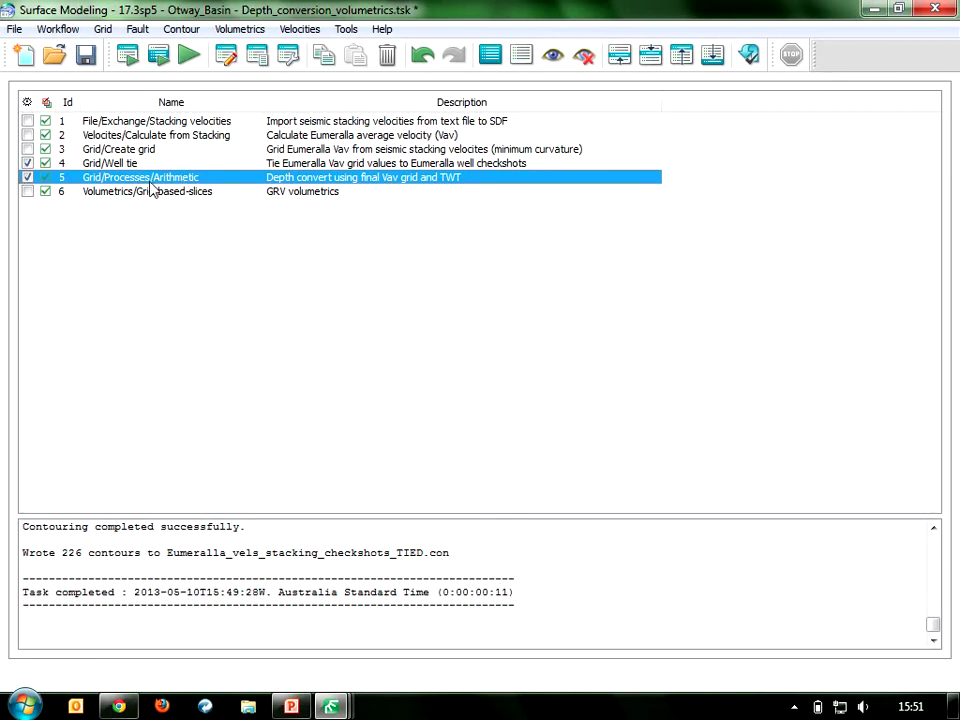
pyautogui.click(103, 29)
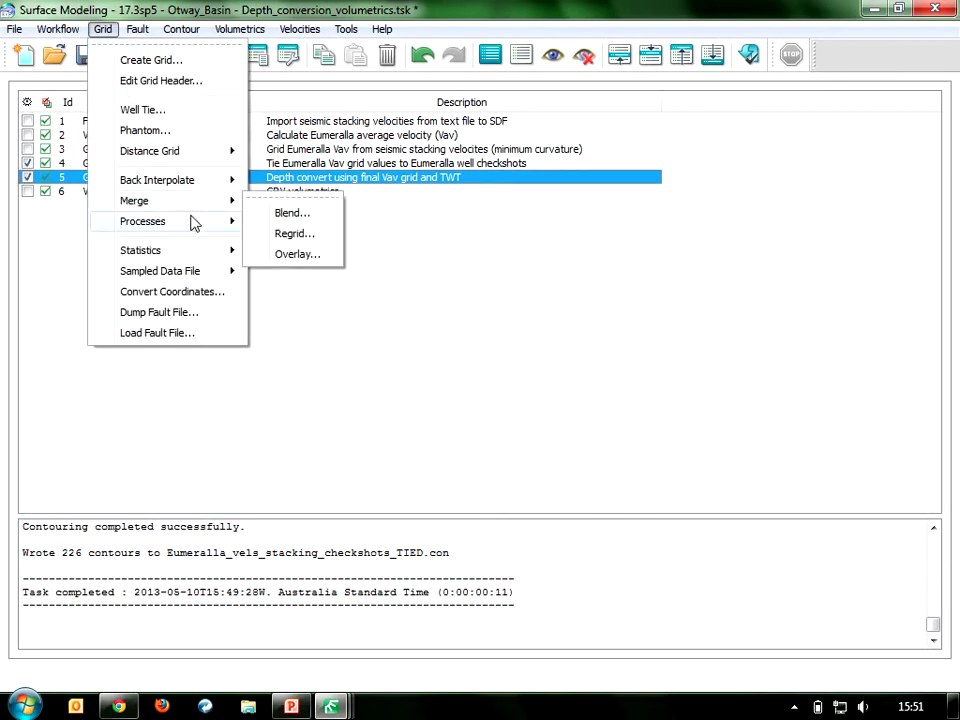
pyautogui.moveTo(195, 226)
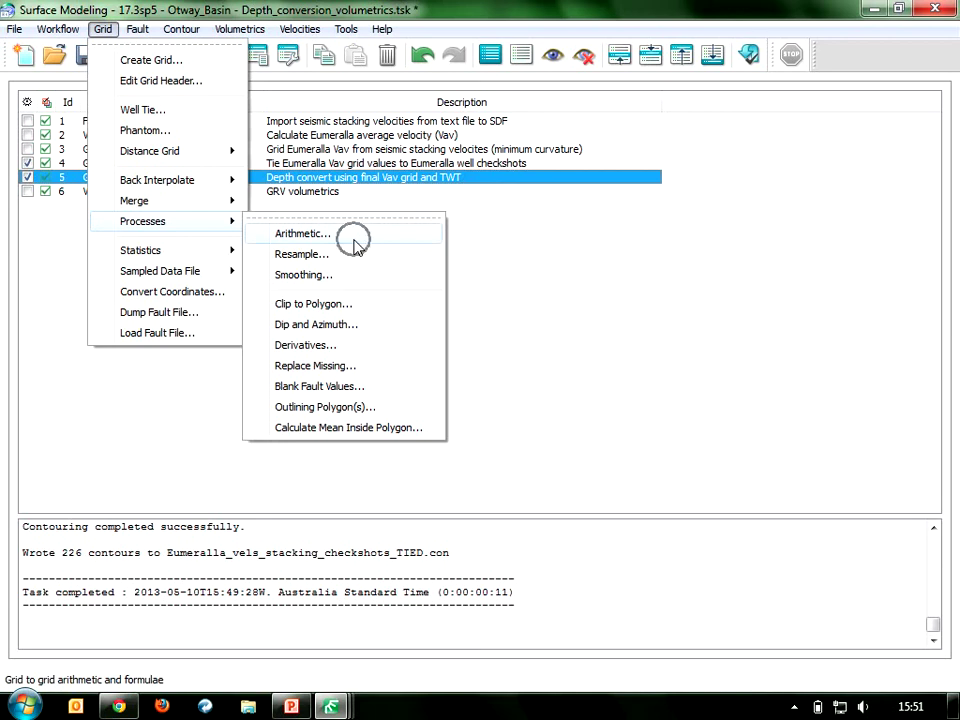
pyautogui.click(490, 255)
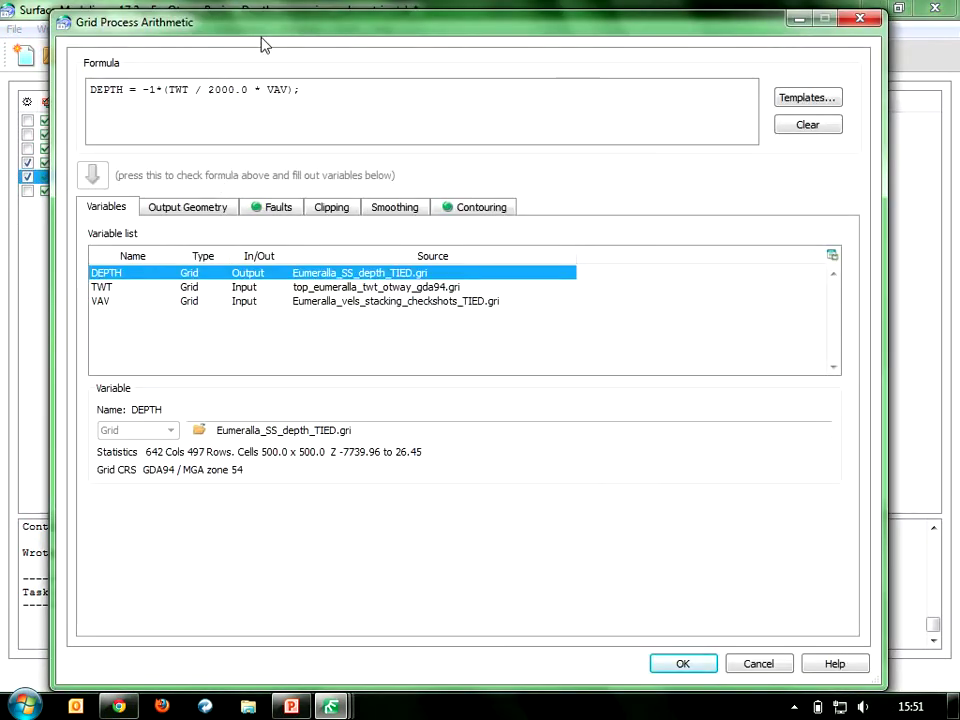
# Examine the depth conversion formula, including its TWT input and DEPTH output variables
pyautogui.moveTo(288, 30)
pyautogui.mouseDown()
pyautogui.moveTo(309, 24)
pyautogui.moveTo(296, 27)
pyautogui.mouseUp()
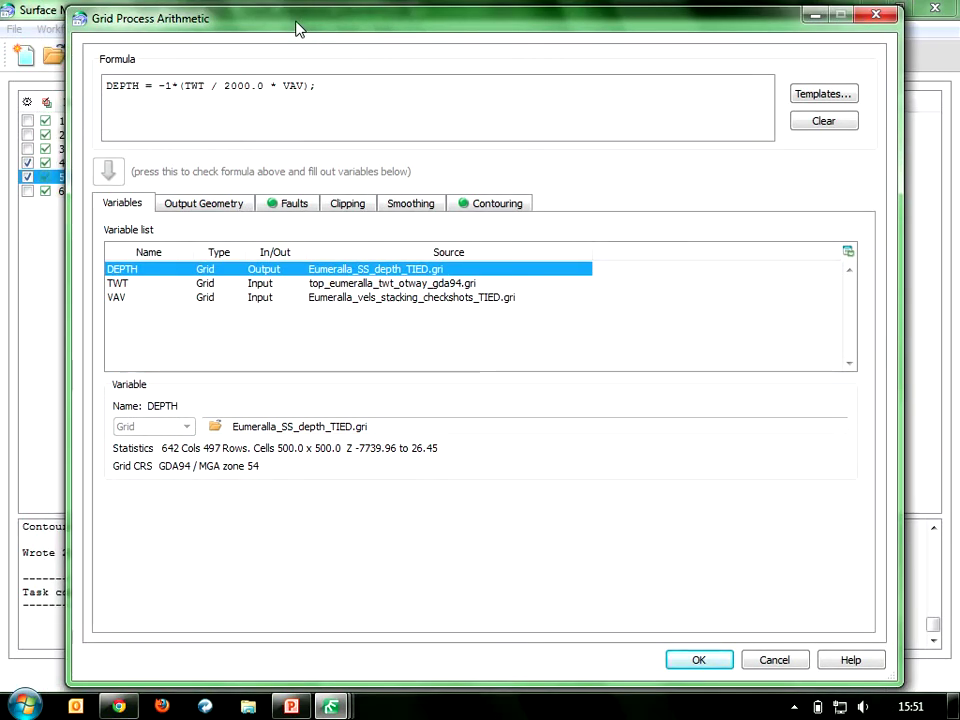
pyautogui.doubleClick(195, 87)
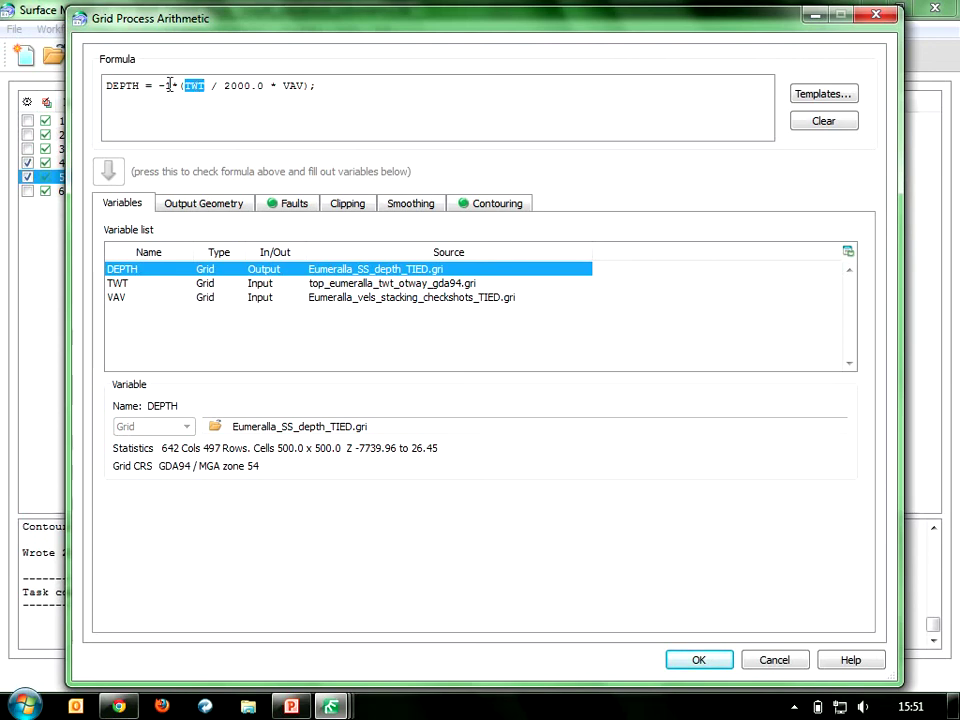
pyautogui.doubleClick(123, 85)
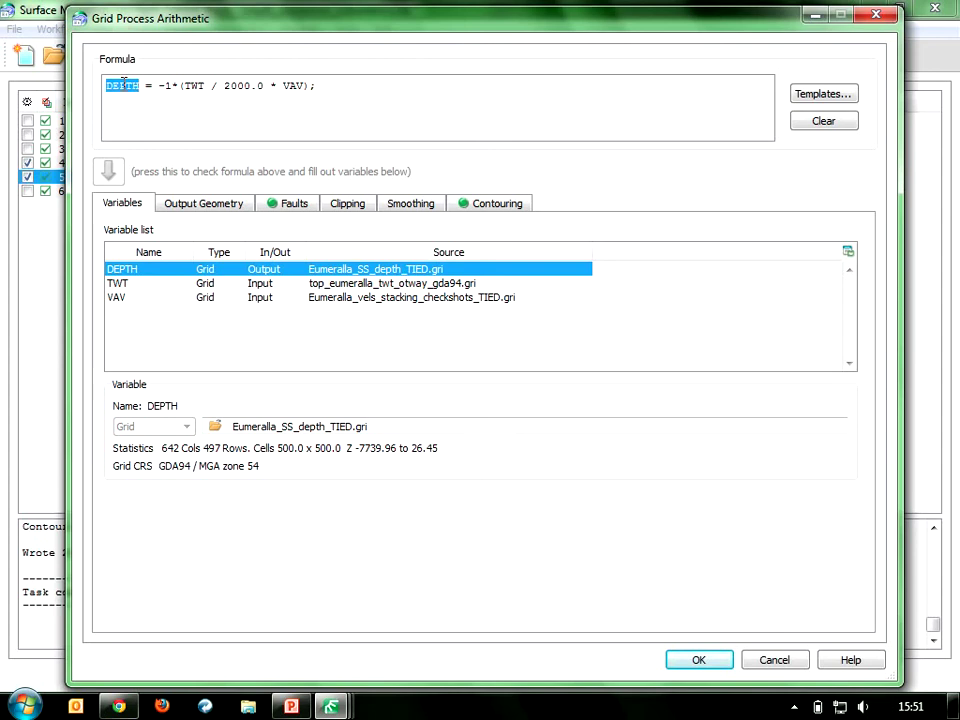
# Browse the Grid Operations, Geoscience Examples and Depth Conversion formula template groups, and leave without inserting a template
pyautogui.click(806, 103)
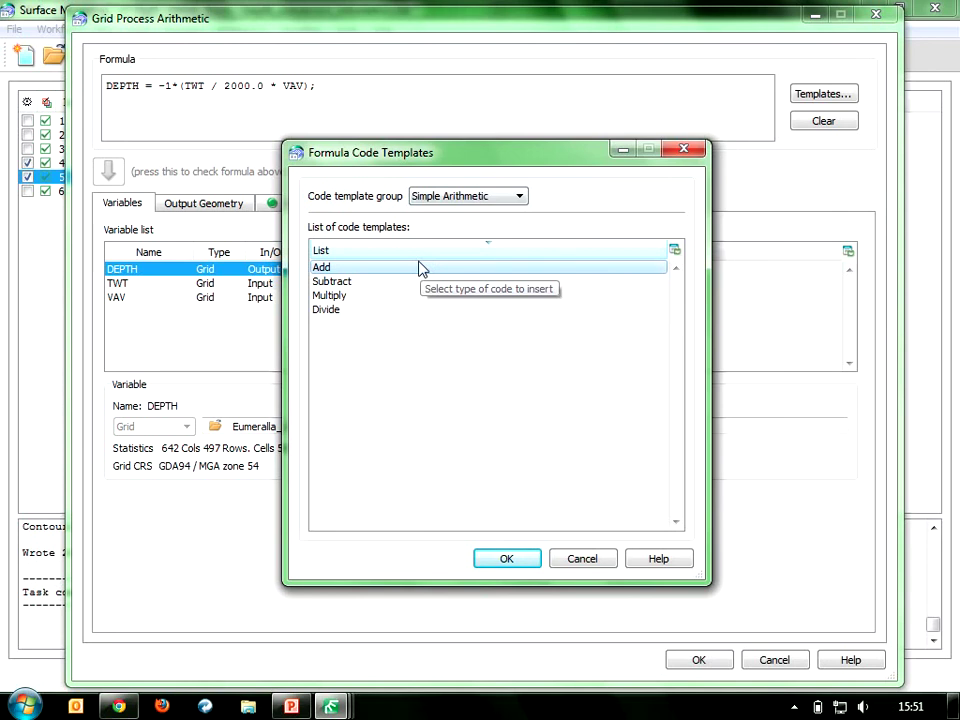
pyautogui.click(484, 199)
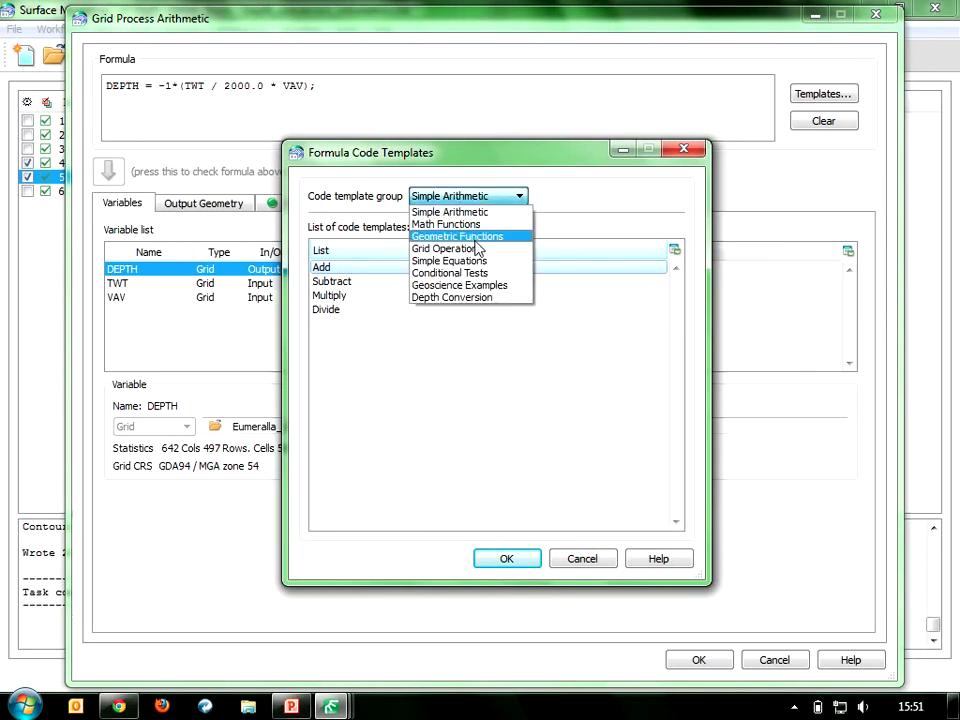
pyautogui.click(445, 248)
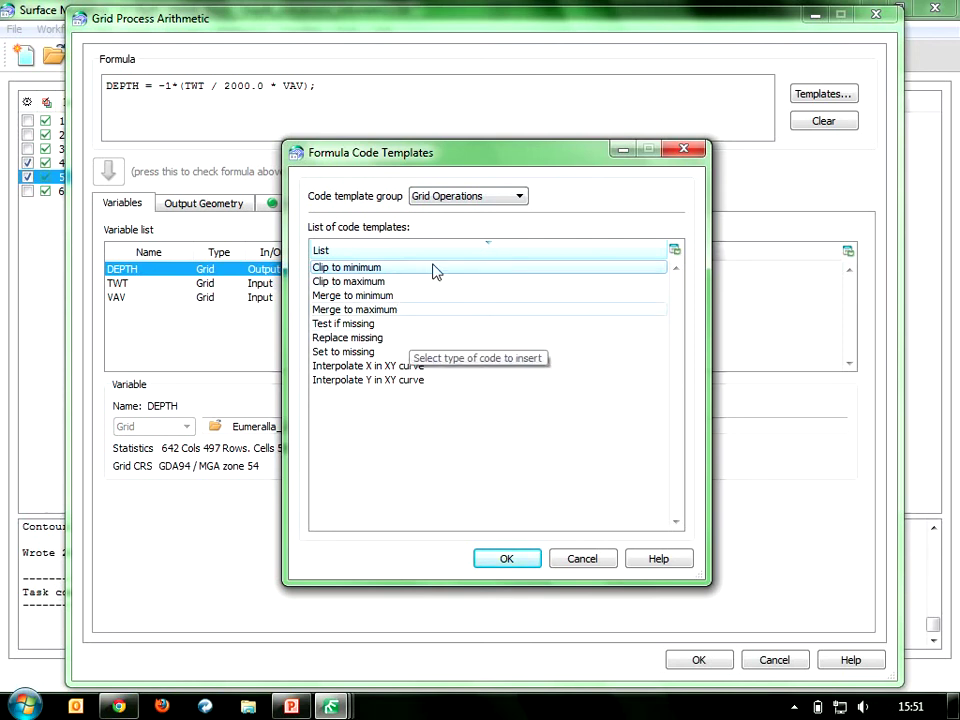
pyautogui.click(458, 198)
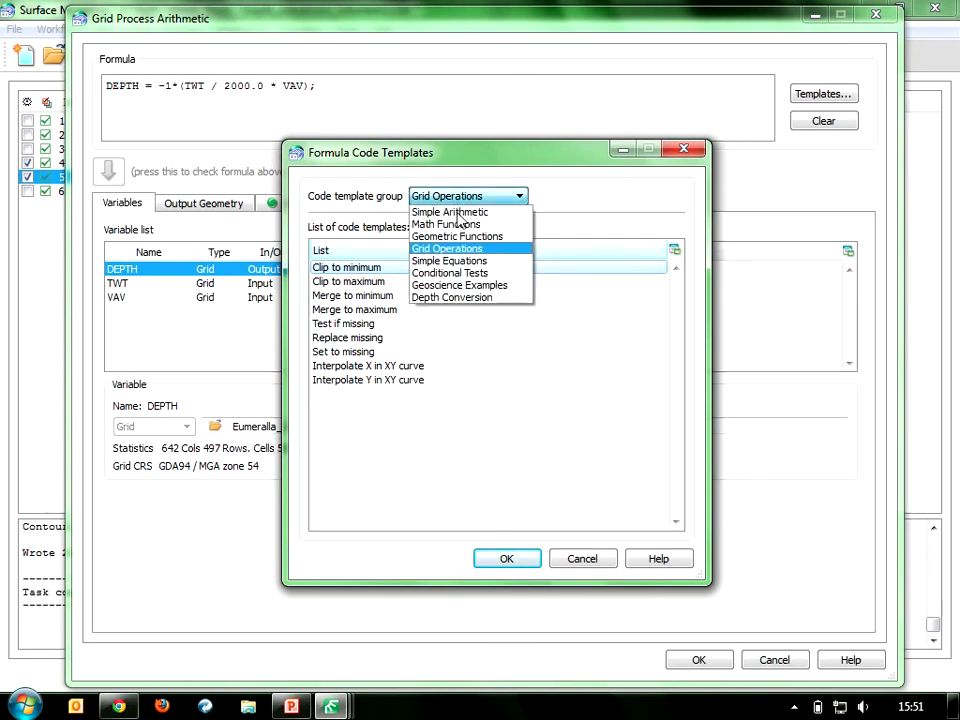
pyautogui.click(463, 286)
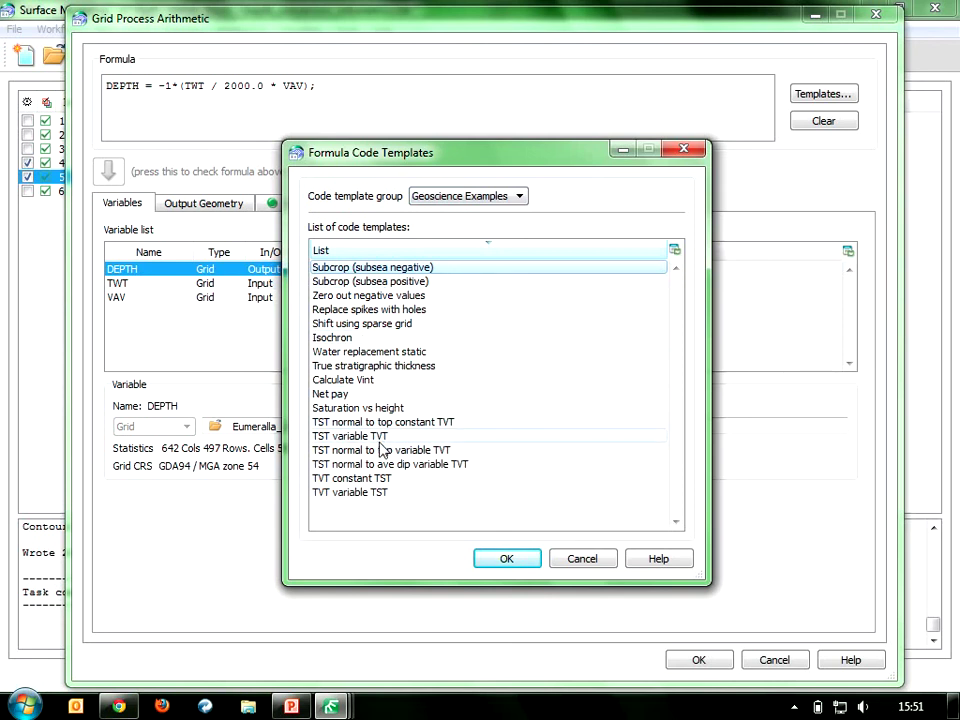
pyautogui.click(466, 196)
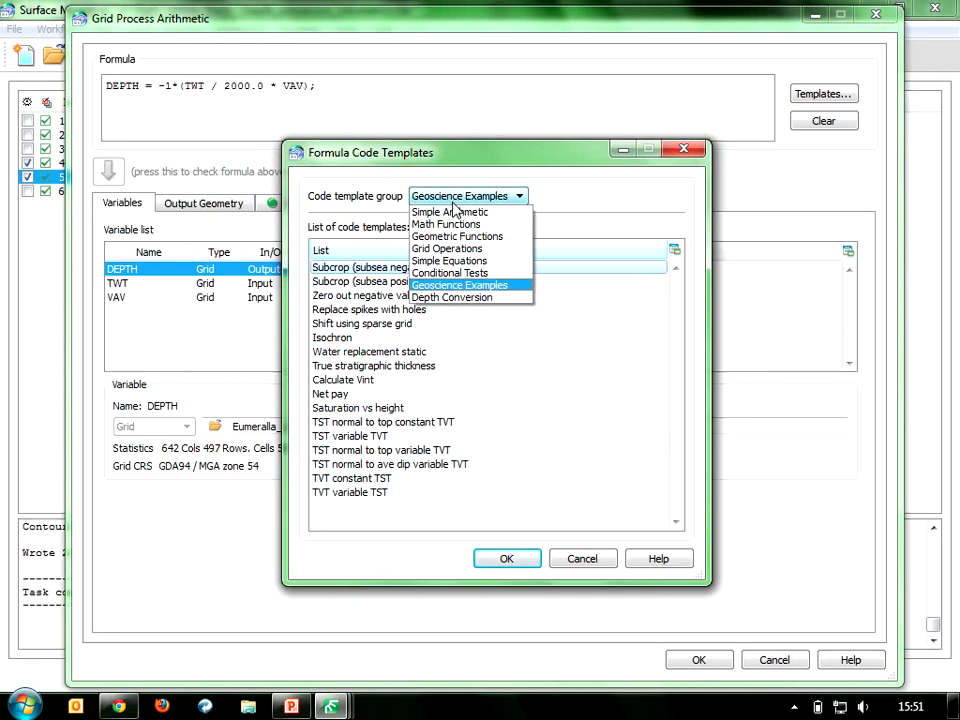
pyautogui.click(473, 297)
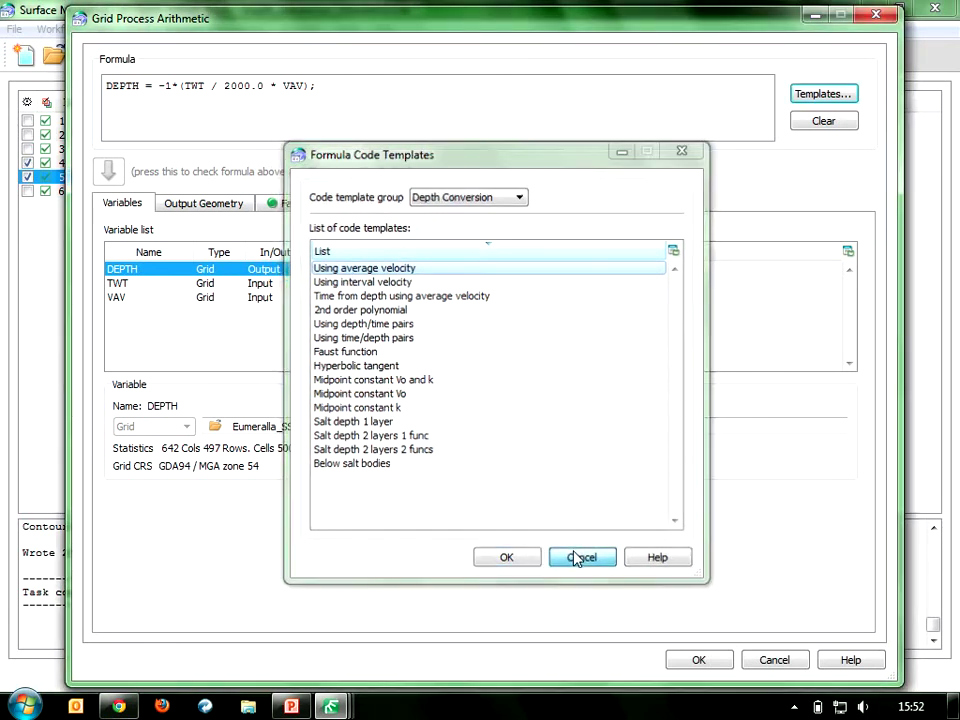
pyautogui.click(578, 558)
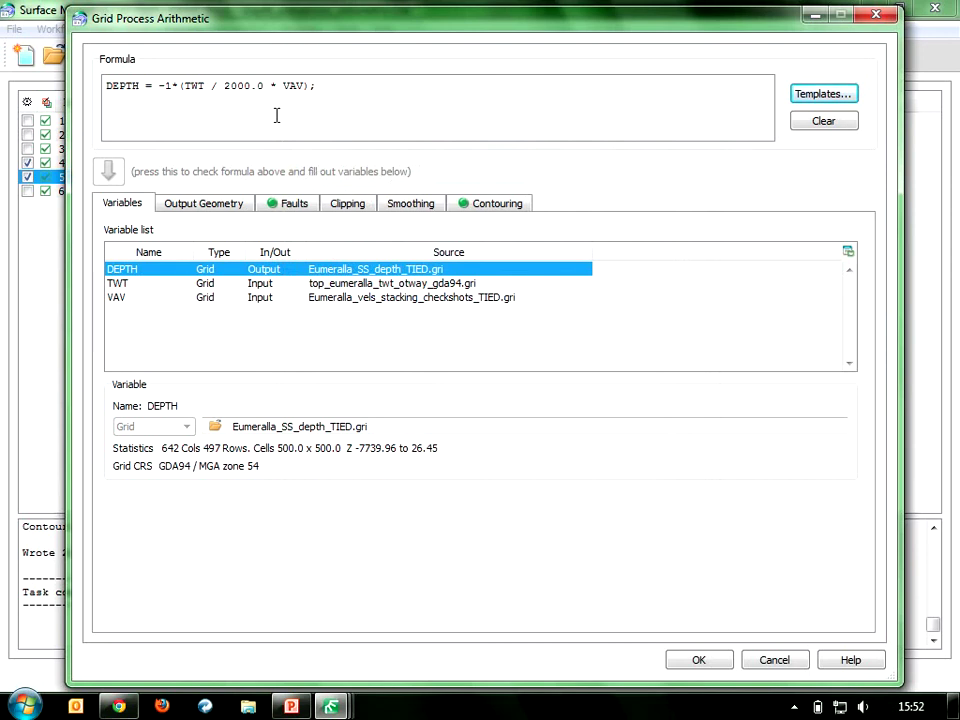
# Review the source grids assigned to the VAV, TWT and DEPTH variables, and close the arithmetic settings without saving
pyautogui.click(111, 173)
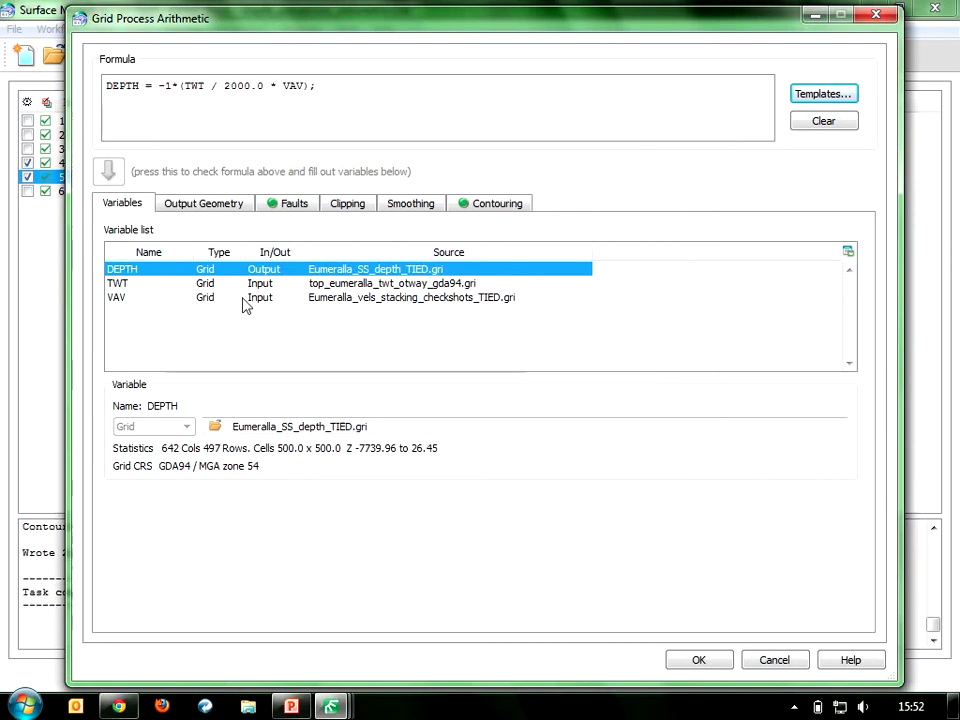
pyautogui.click(354, 304)
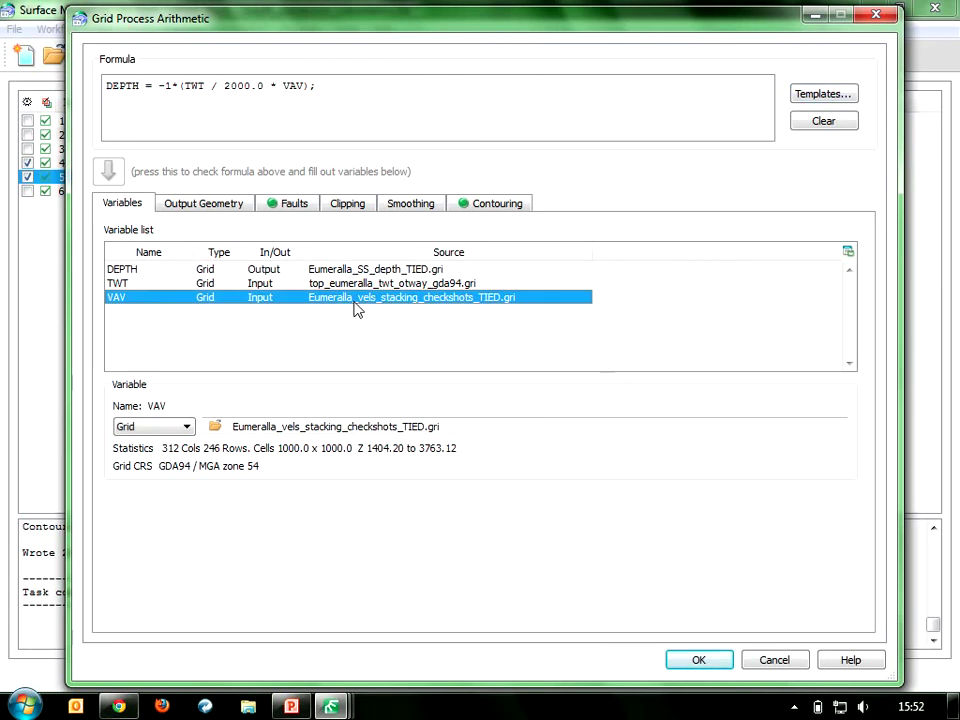
pyautogui.moveTo(242, 28); pyautogui.dragTo(388, 50)
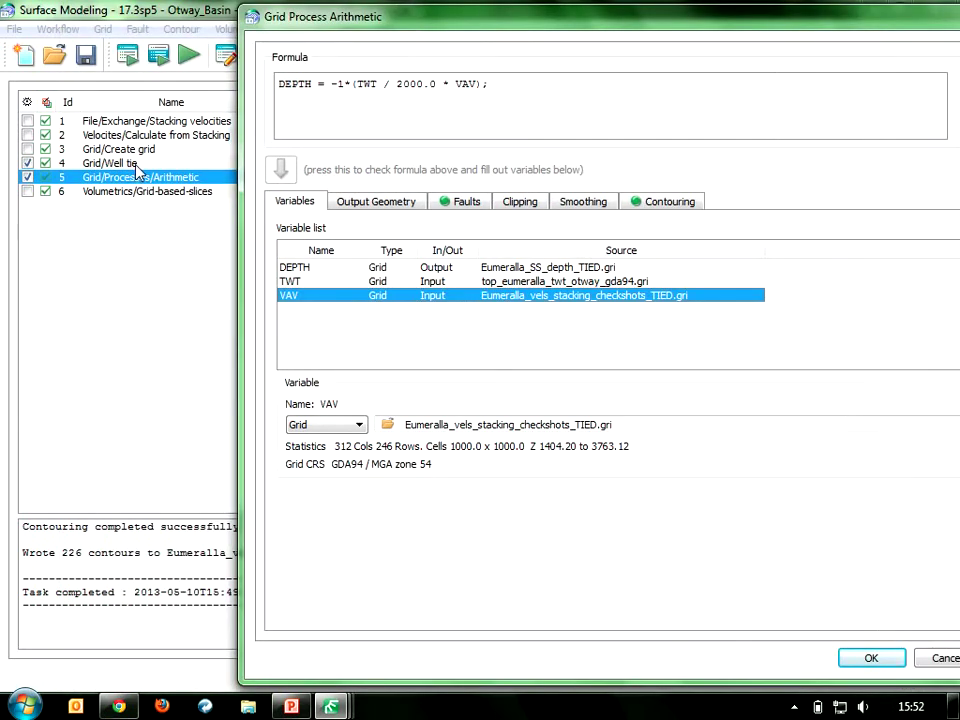
pyautogui.click(496, 284)
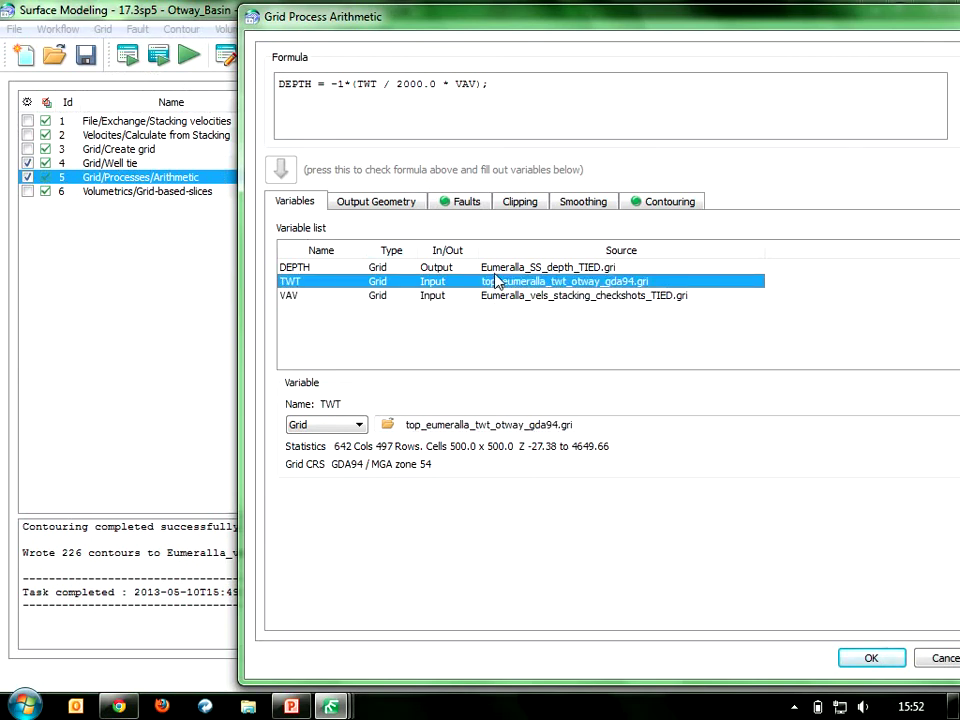
pyautogui.click(500, 268)
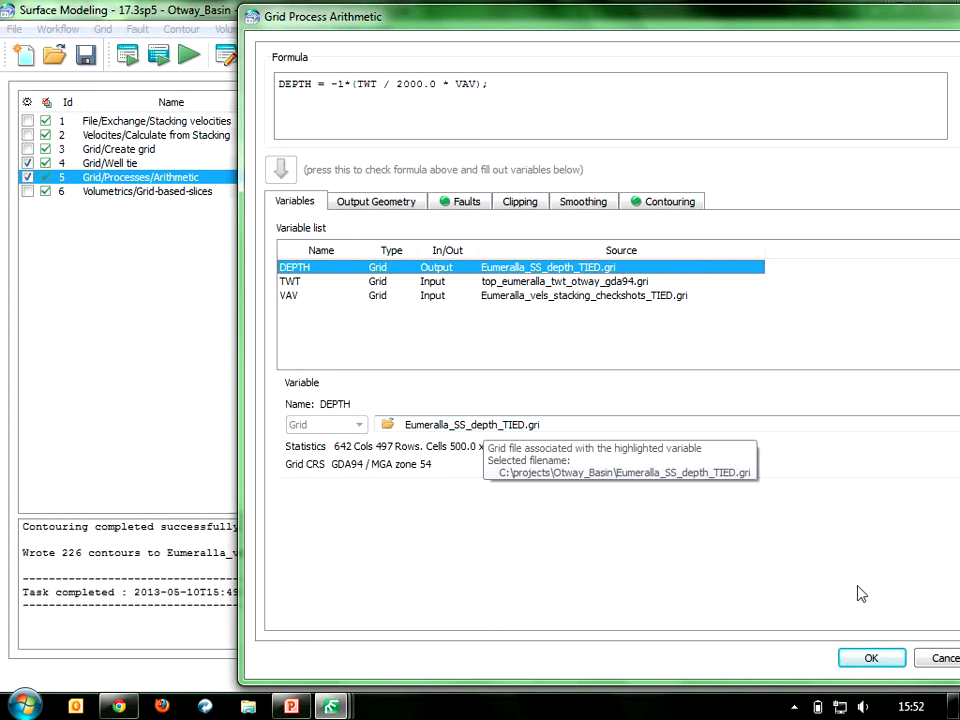
pyautogui.click(946, 659)
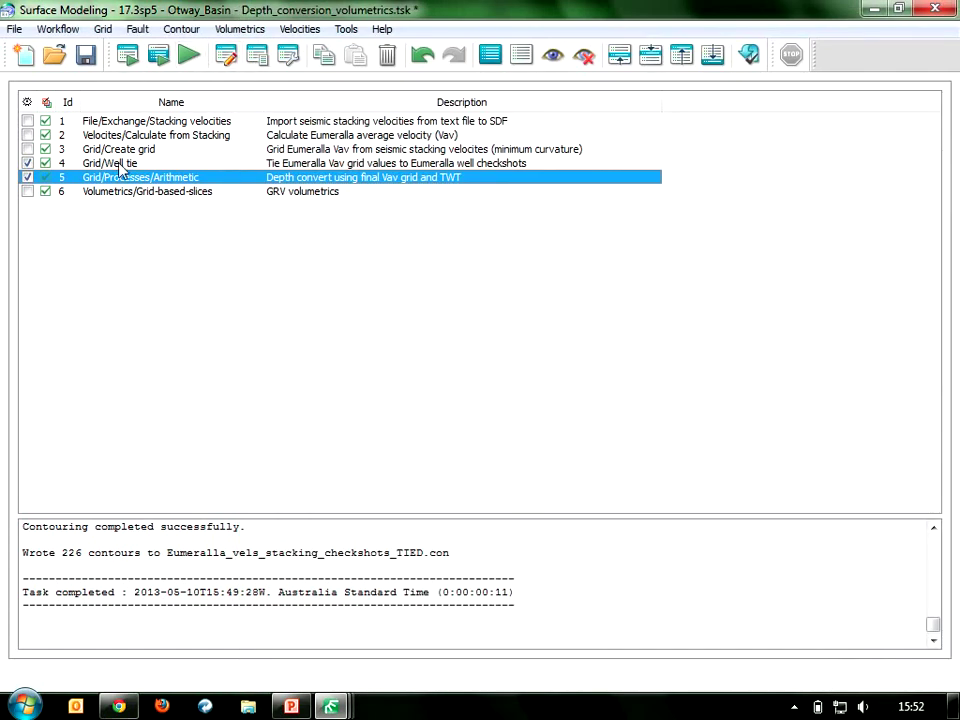
# Run the ticked well tie and depth conversion tasks, allowing the existing tied velocity, correction, depth and contour files to be overwritten
pyautogui.click(189, 56)
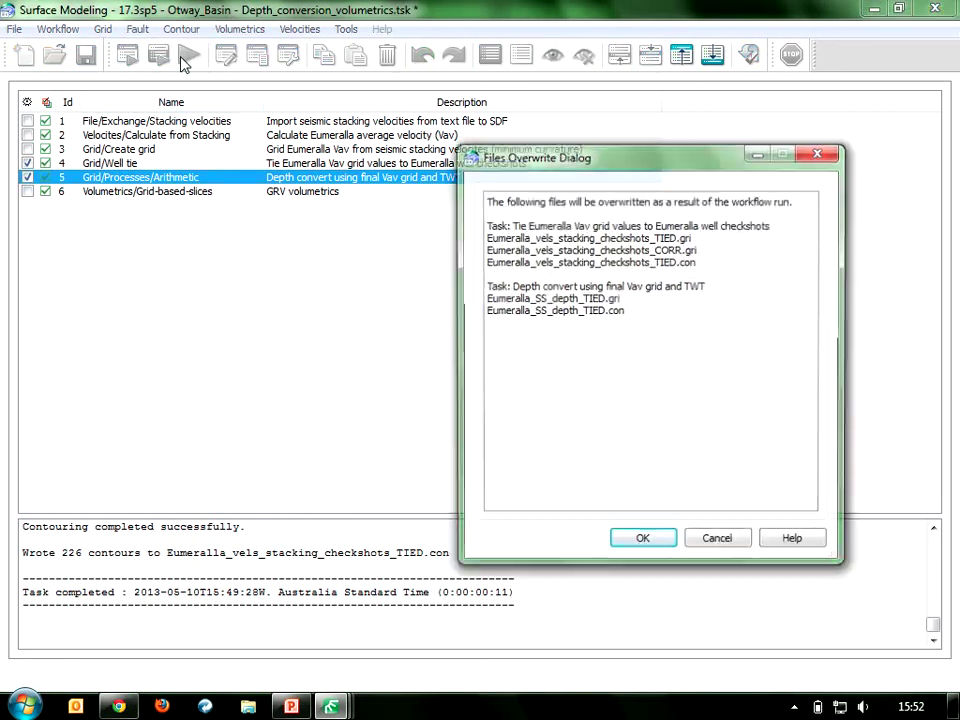
pyautogui.click(642, 538)
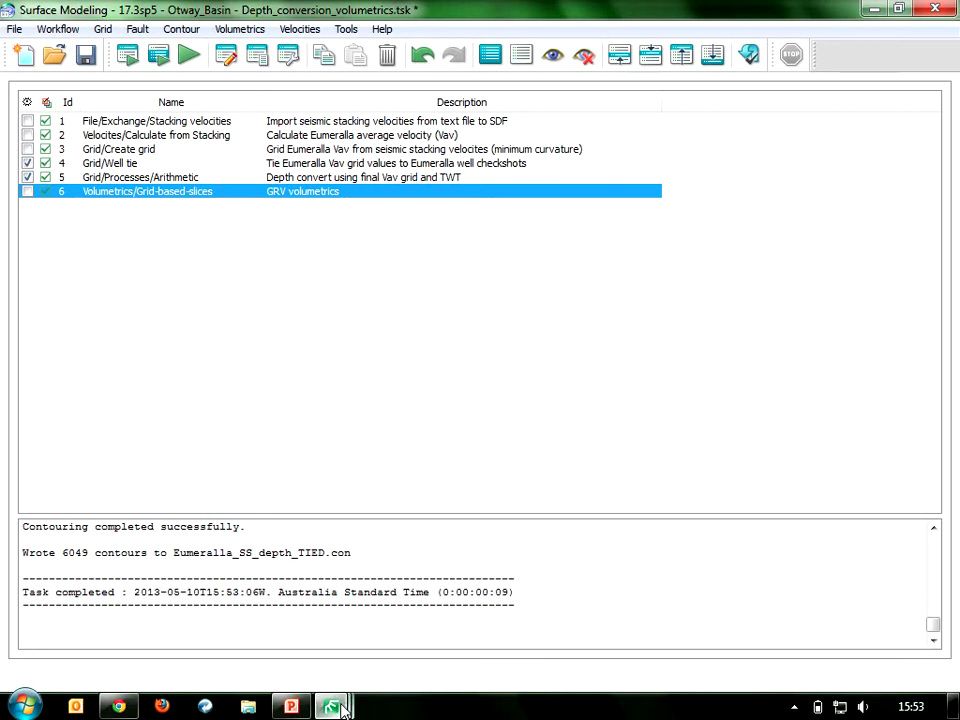
# Switch to the Petrosys MAIN.dbm map and redraw it with Vav from wells and stacking (well tie) instead of Vav from stacking
pyautogui.moveTo(341, 704)
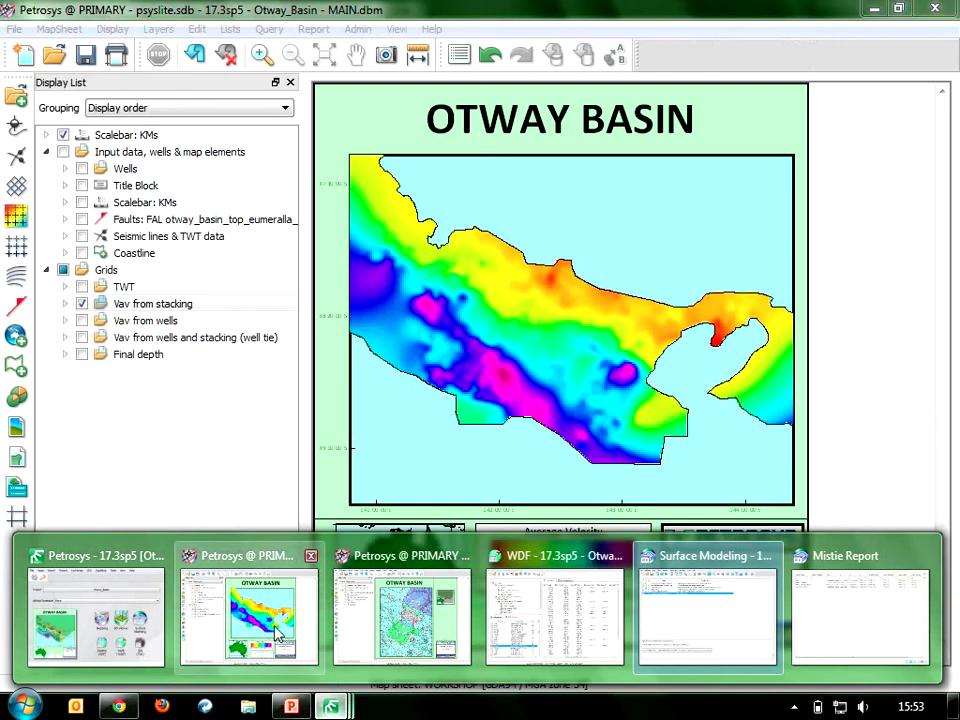
pyautogui.click(277, 632)
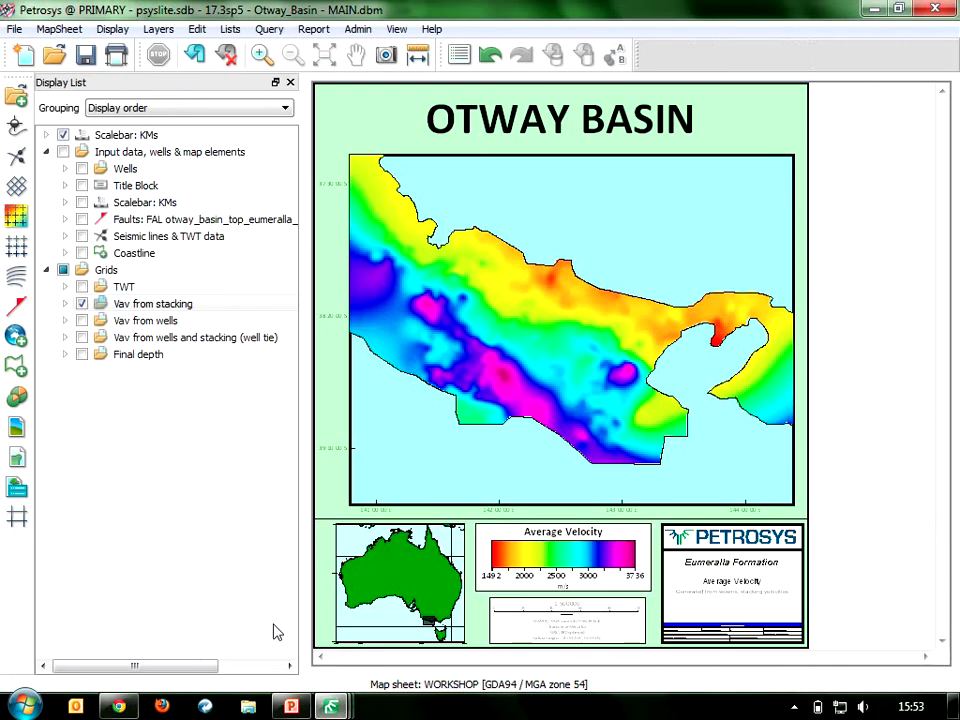
pyautogui.click(83, 305)
pyautogui.click(83, 305)
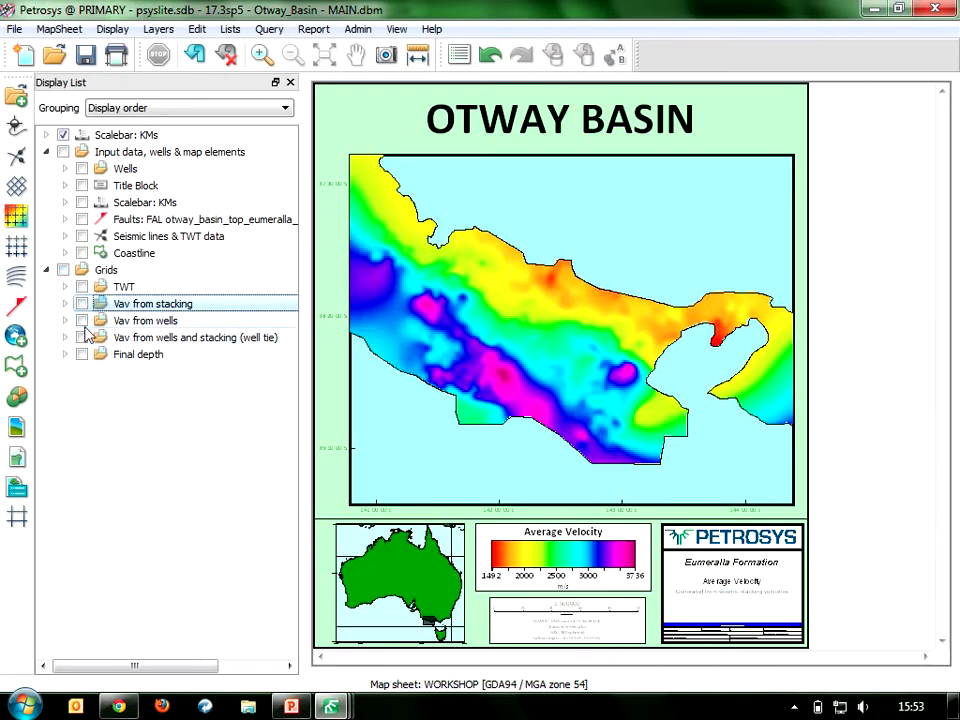
pyautogui.click(83, 338)
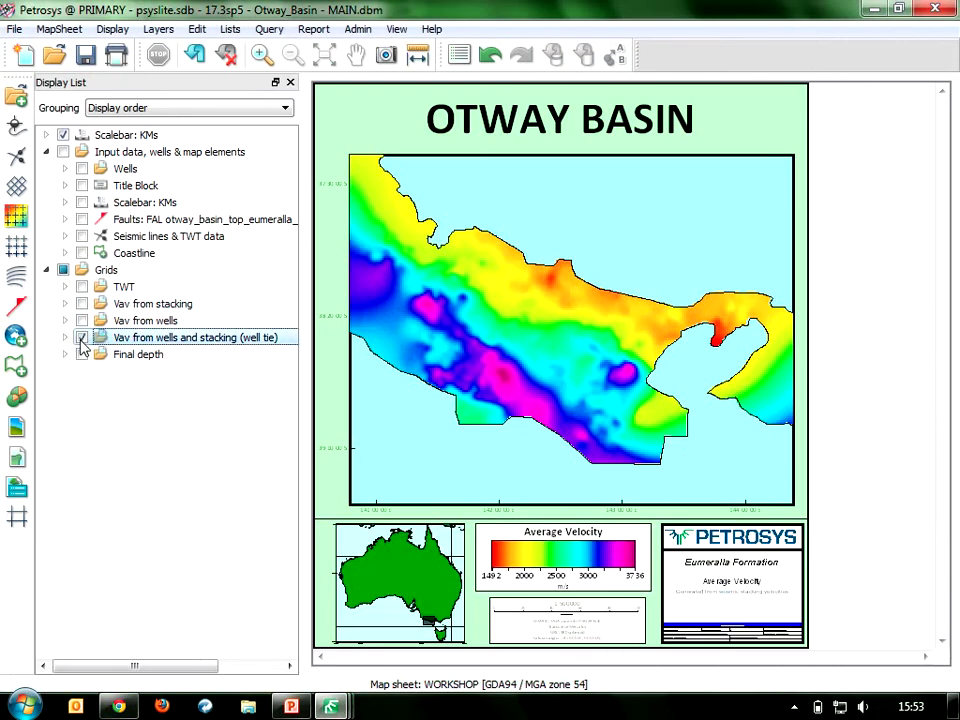
pyautogui.click(194, 56)
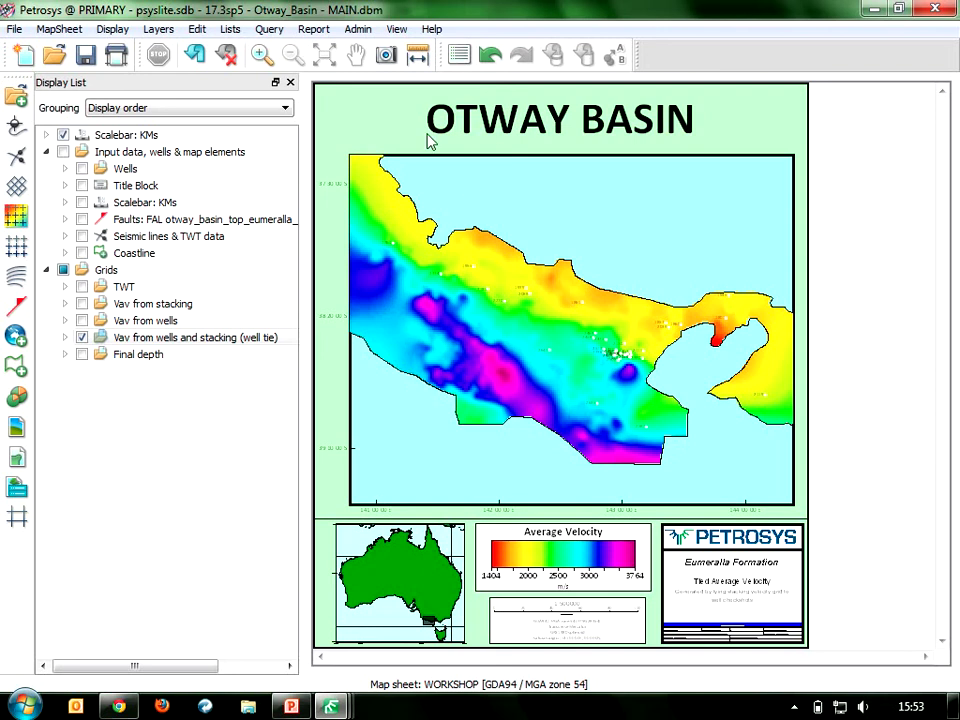
# Examine the posted well velocities against the tied grid's colours around the well cluster, and return to the full map
pyautogui.scroll(2, 617, 357)
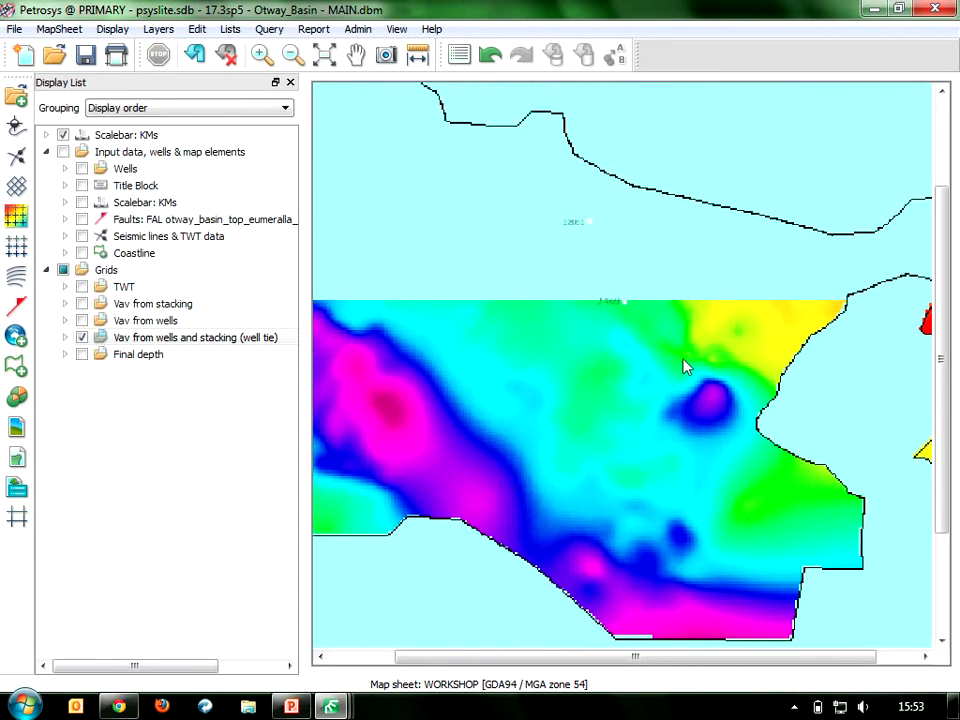
pyautogui.click(195, 56)
pyautogui.click(195, 56)
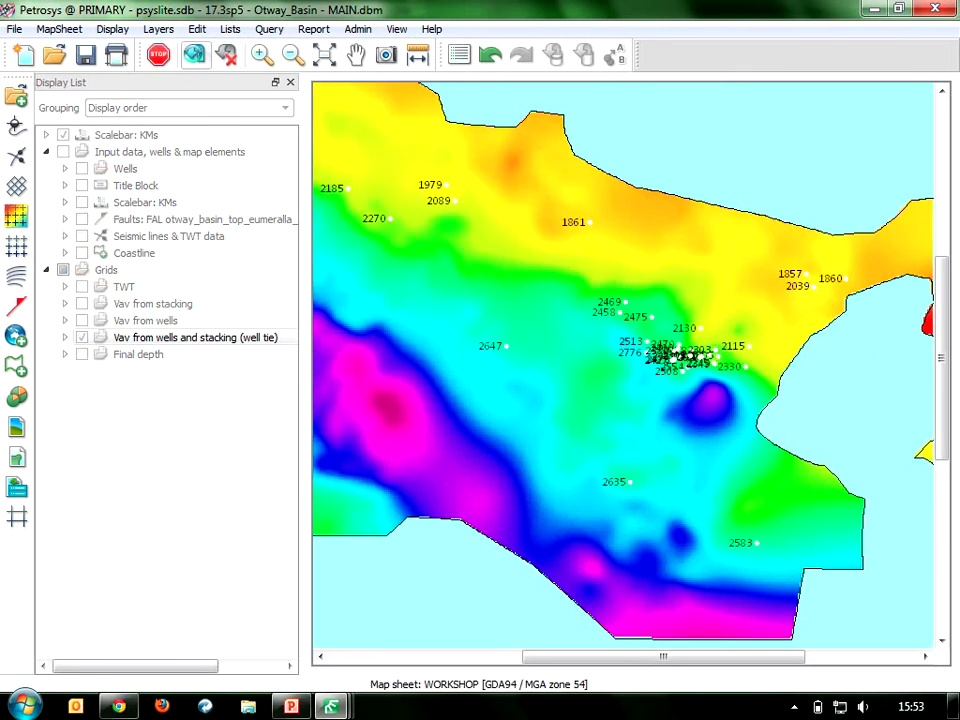
pyautogui.click(444, 196)
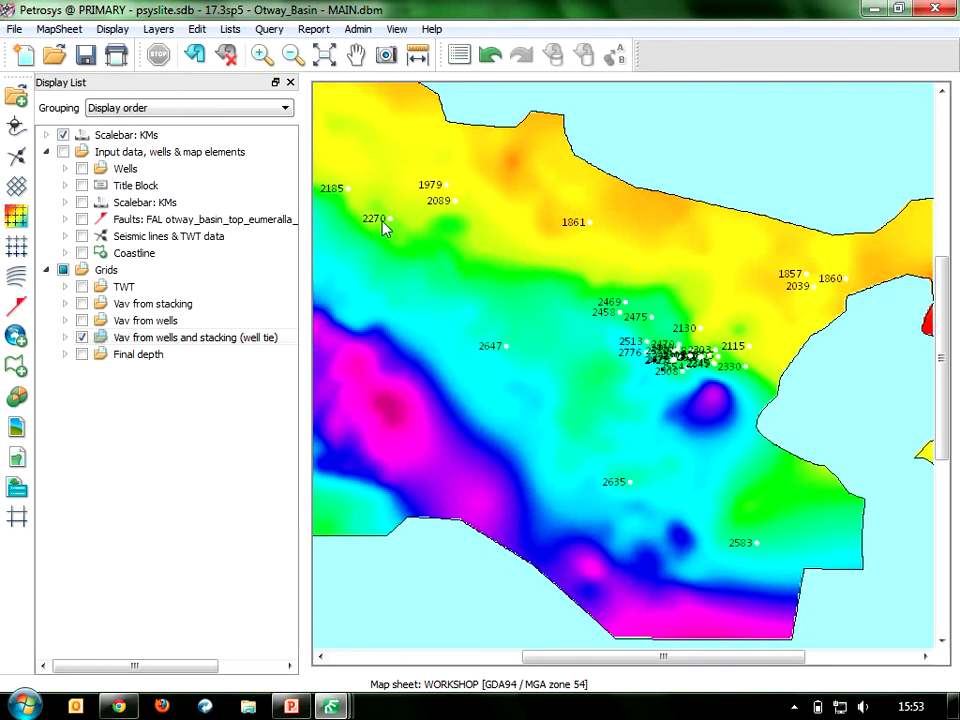
pyautogui.click(324, 55)
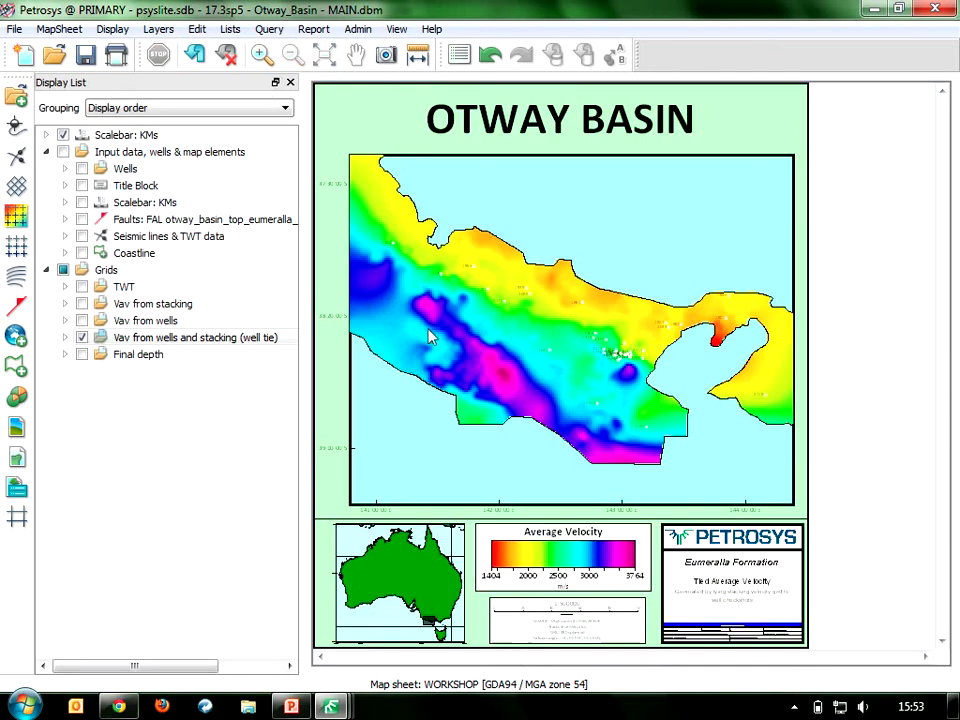
# Hide Vav from wells and stacking (well tie), show Final depth instead, and redraw the map
pyautogui.click(565, 562)
pyautogui.click(562, 553)
pyautogui.click(82, 337)
pyautogui.click(82, 338)
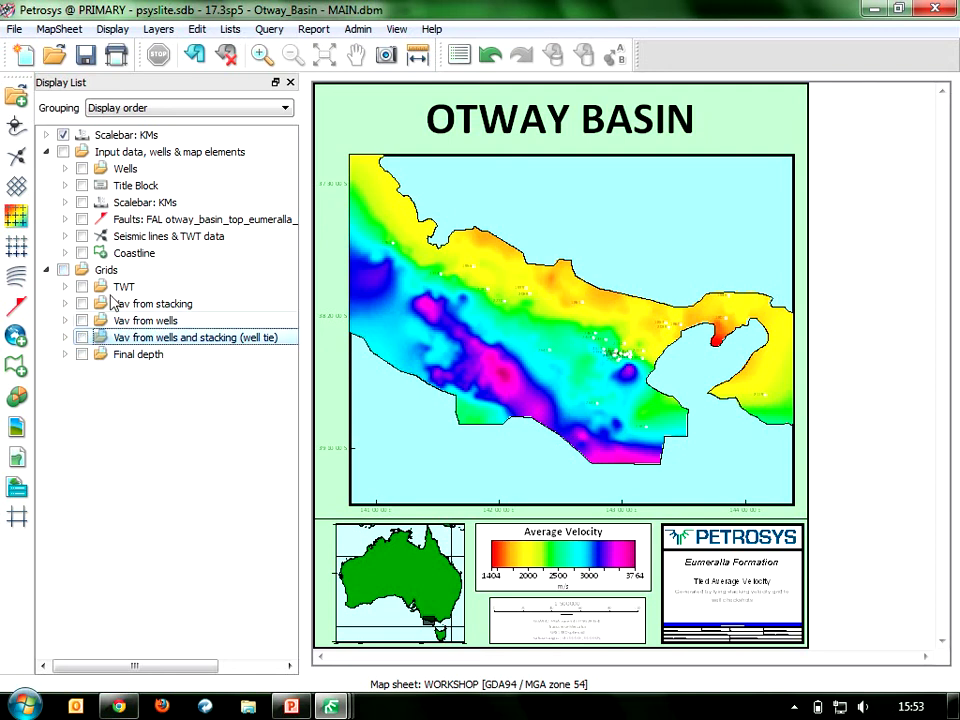
pyautogui.click(82, 355)
pyautogui.click(198, 57)
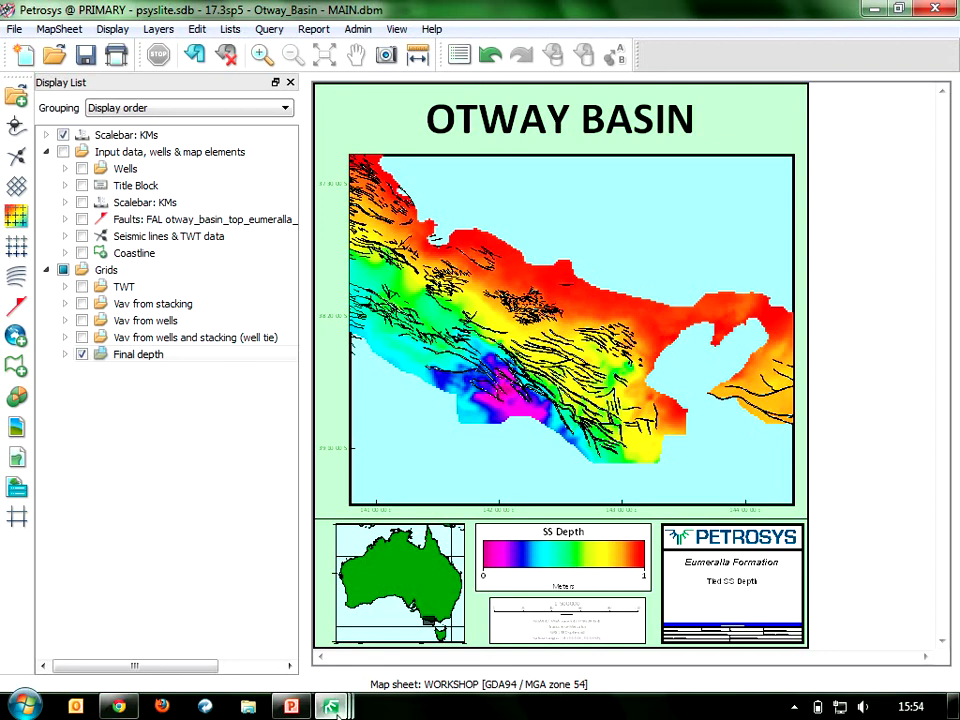
# Switch to the Volumetrics.dbm map, widen its display list, and examine the inset location map and the fault block polygons
pyautogui.moveTo(331, 707)
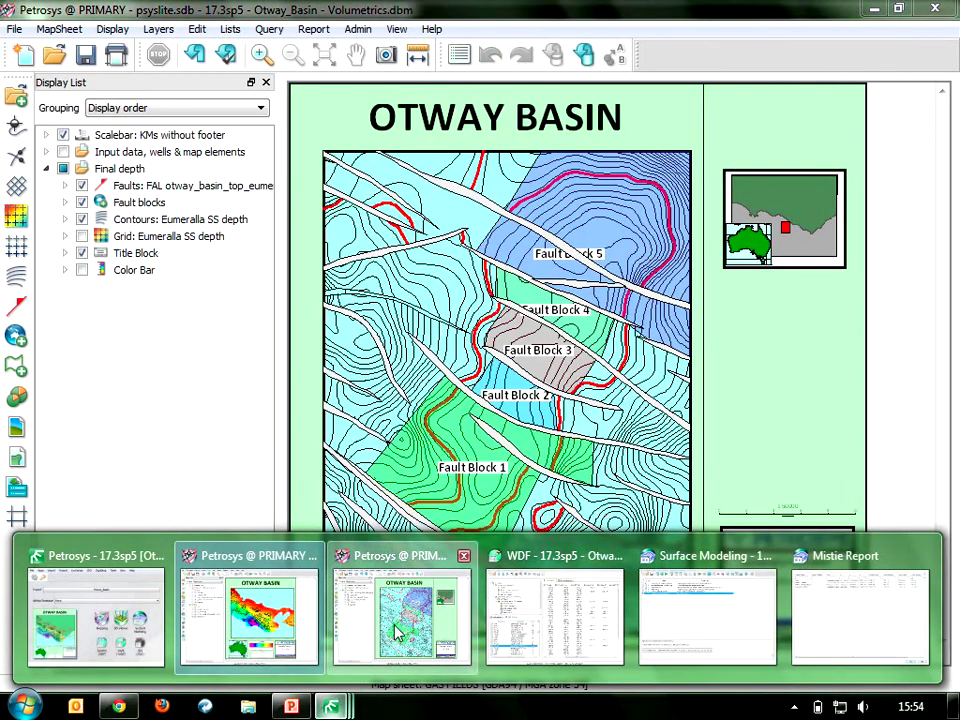
pyautogui.click(397, 632)
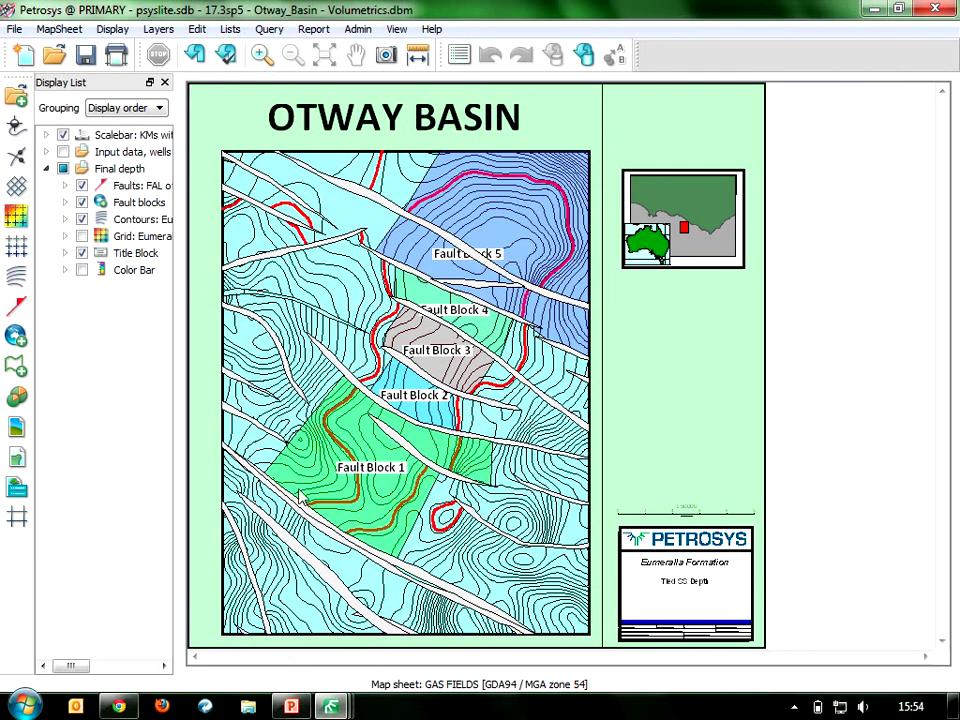
pyautogui.moveTo(180, 257); pyautogui.dragTo(279, 255)
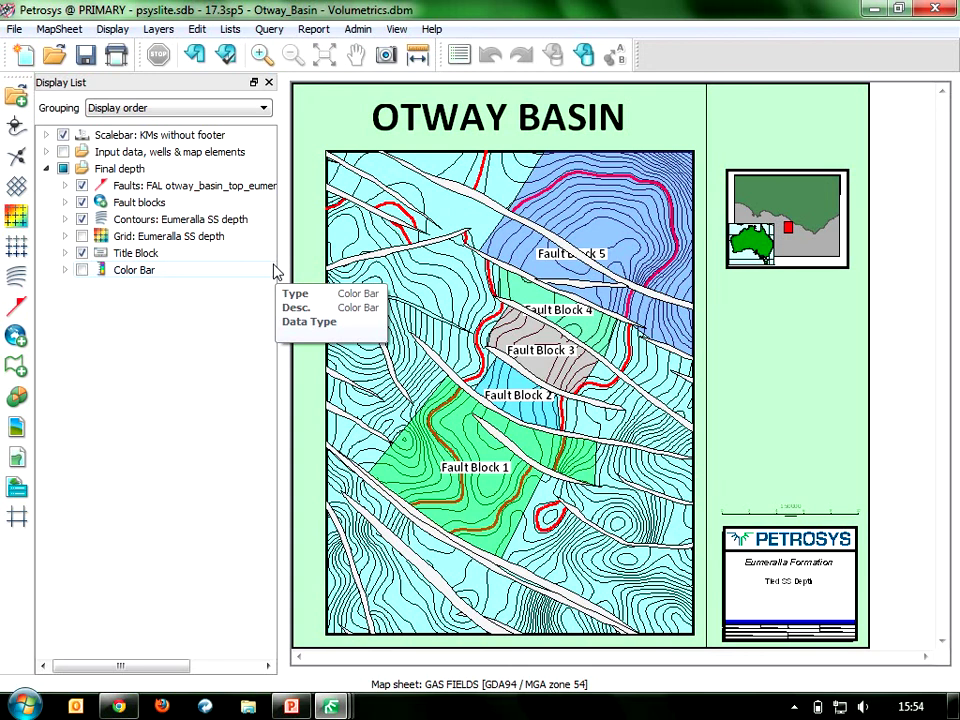
pyautogui.click(797, 236)
pyautogui.click(797, 236)
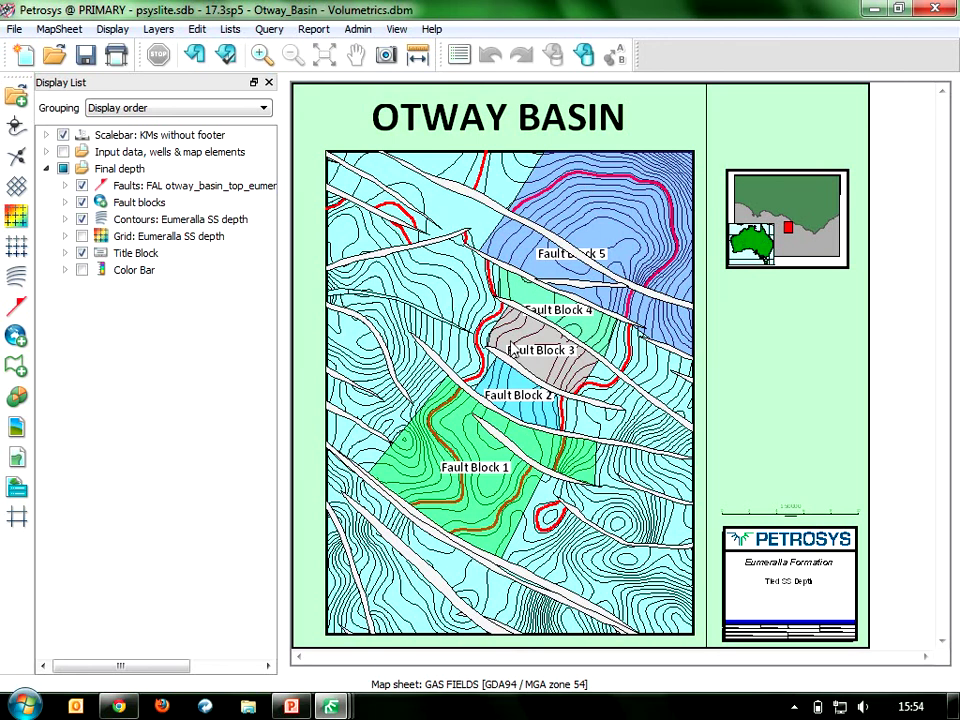
pyautogui.click(515, 400)
# Switch to the Surface Modeling workflow and open the settings of the GRV volumetrics grid-based slices task
pyautogui.click(331, 705)
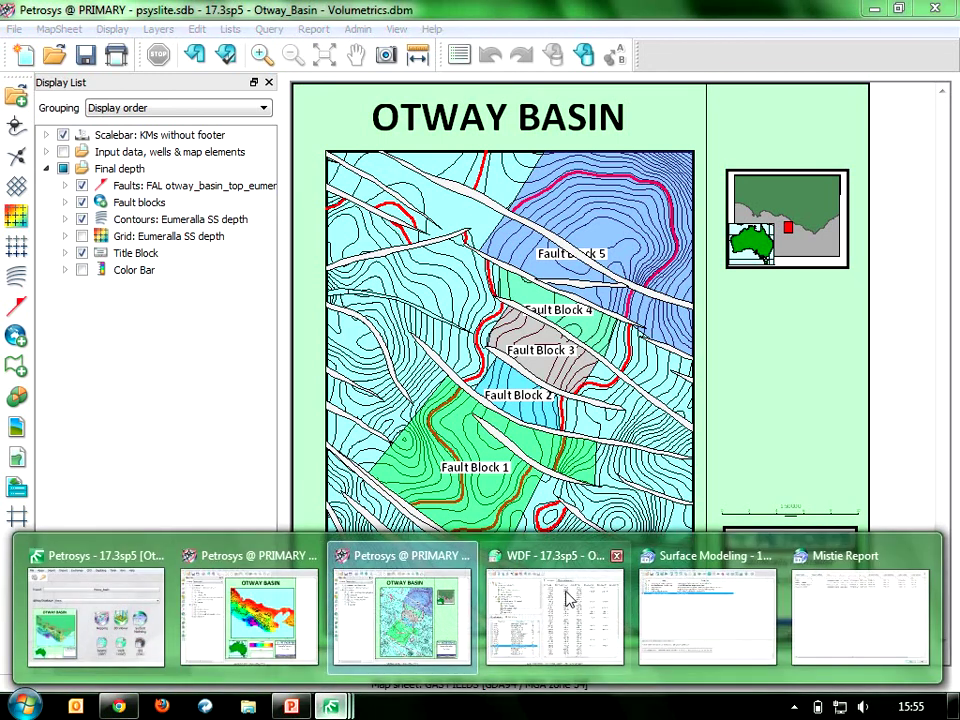
pyautogui.click(758, 601)
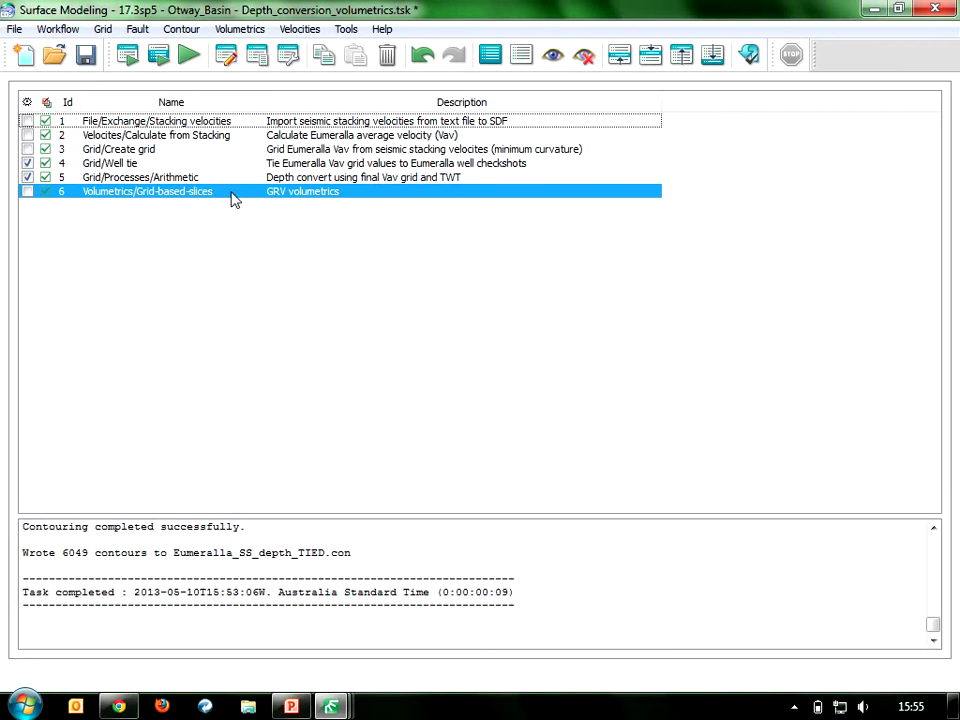
pyautogui.click(250, 29)
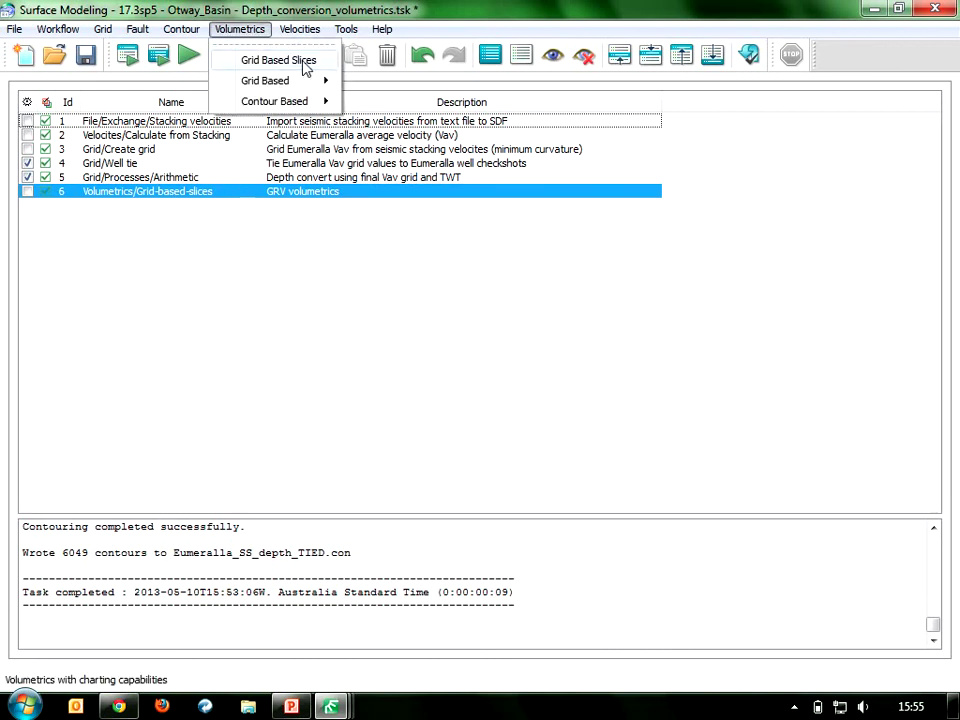
pyautogui.click(244, 227)
pyautogui.click(206, 257)
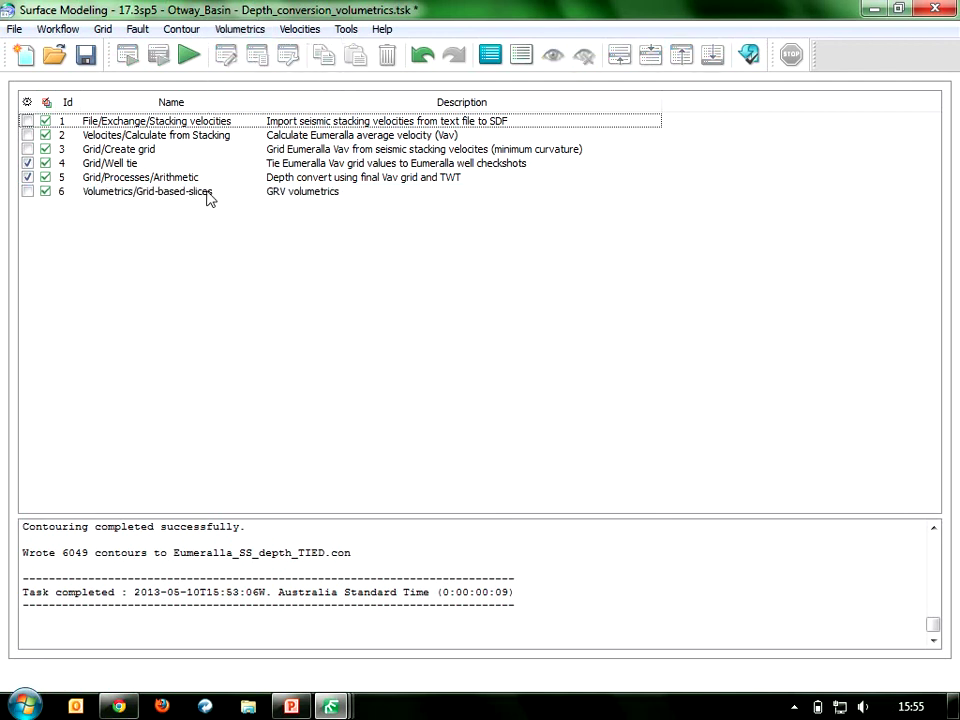
pyautogui.click(210, 197)
pyautogui.doubleClick(210, 197)
pyautogui.moveTo(321, 24); pyautogui.dragTo(380, 24)
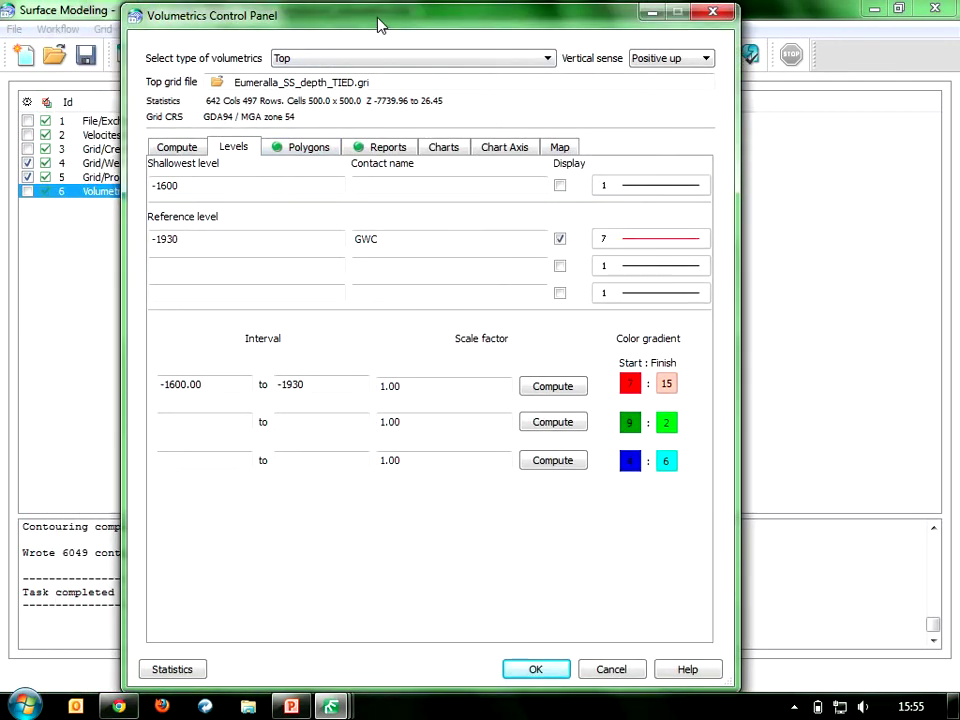
# Review the available volumetrics types, keeping Top, and check the assigned top grid file
pyautogui.click(474, 59)
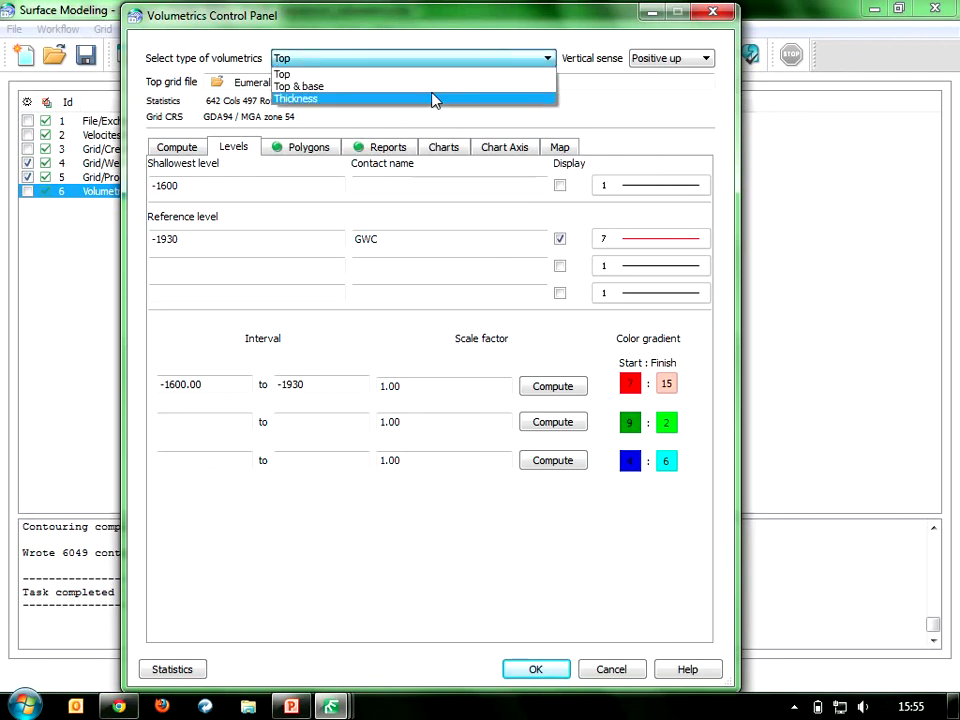
pyautogui.click(420, 58)
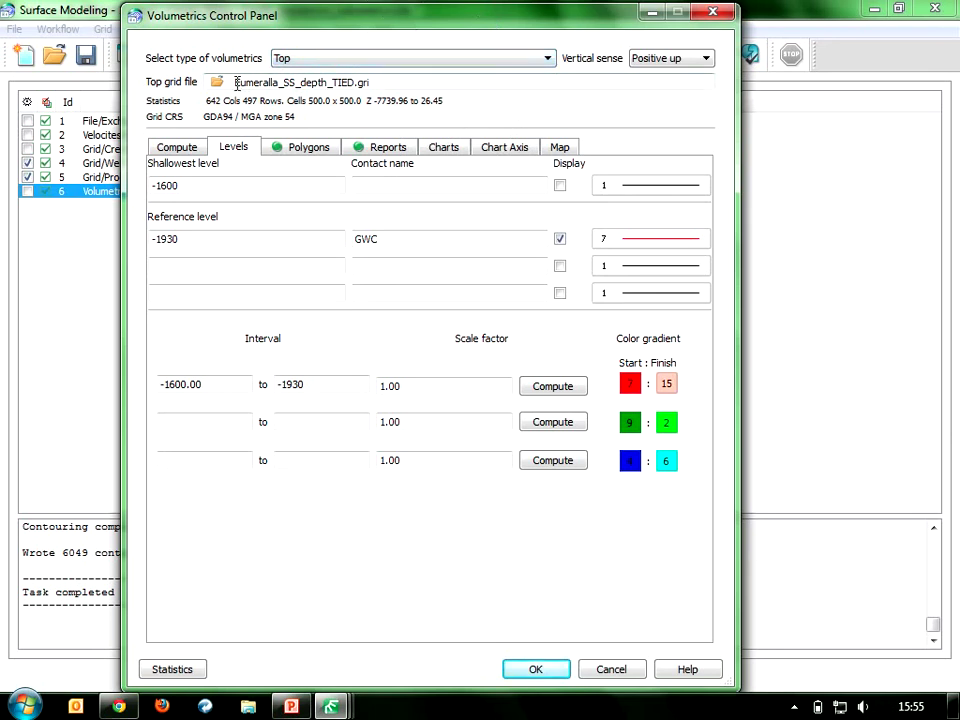
pyautogui.moveTo(236, 84); pyautogui.dragTo(344, 86)
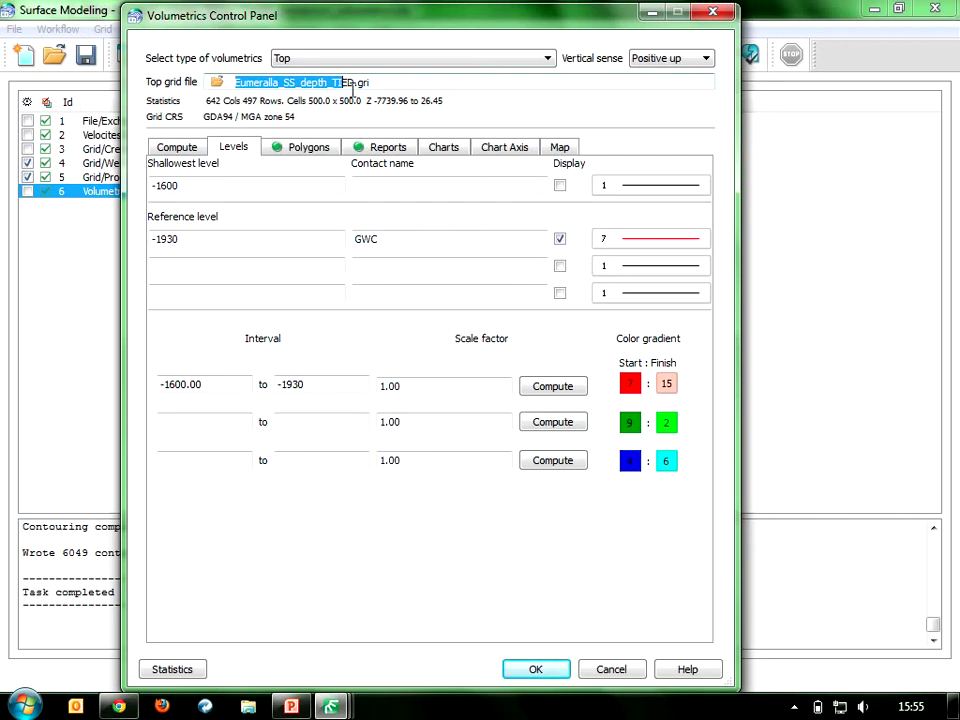
# Review the slice thickness and the cell refinement level with its X and Y cell sizes in the computation settings
pyautogui.click(190, 150)
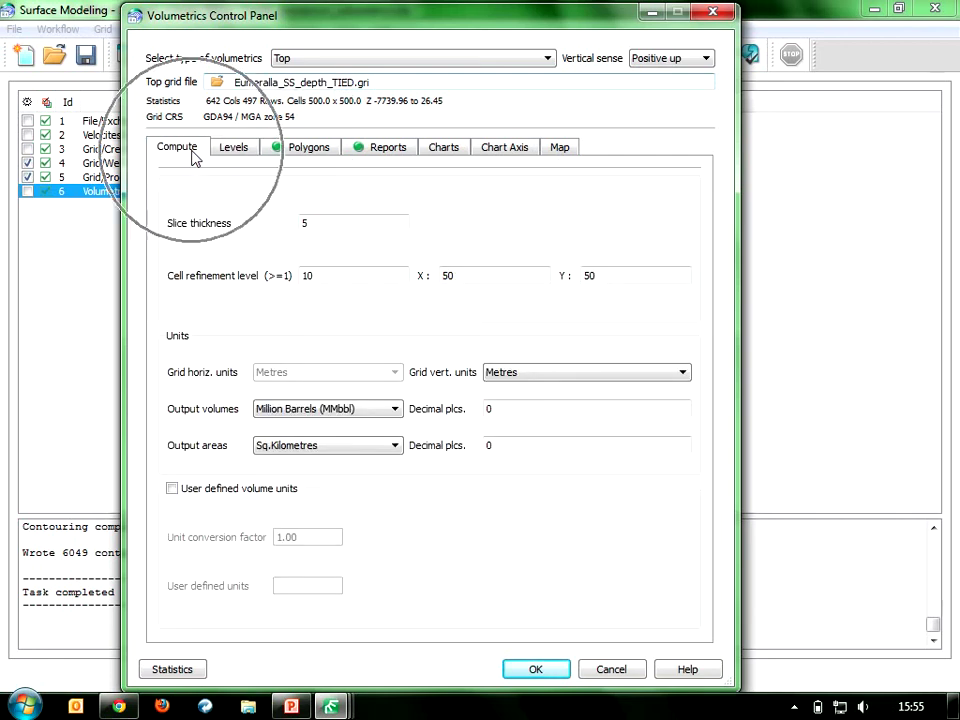
pyautogui.click(324, 222)
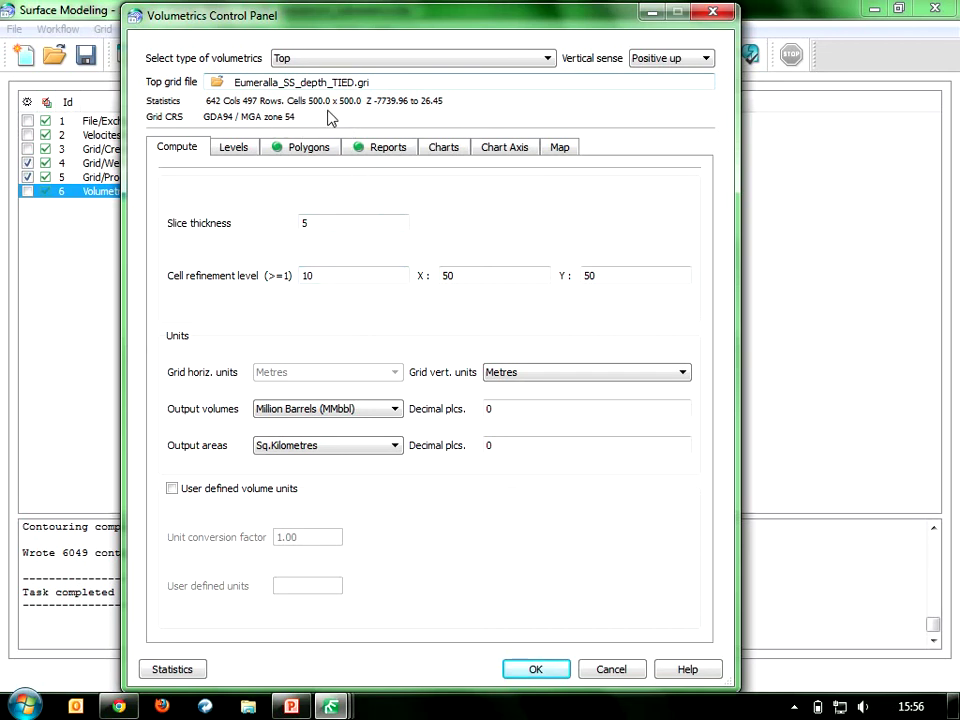
pyautogui.click(326, 275)
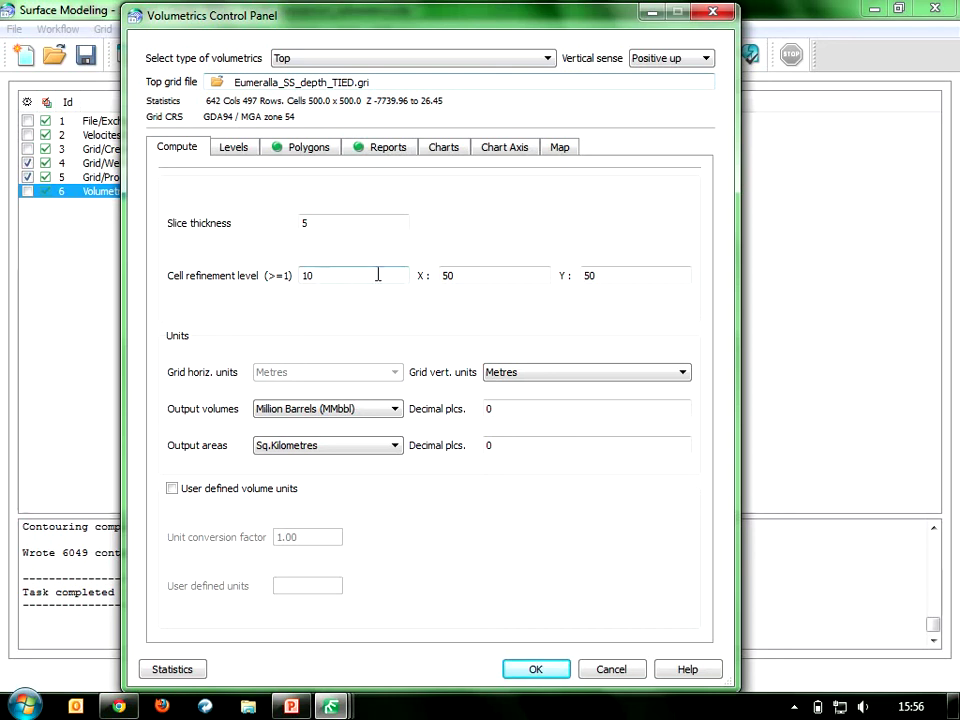
pyautogui.click(463, 278)
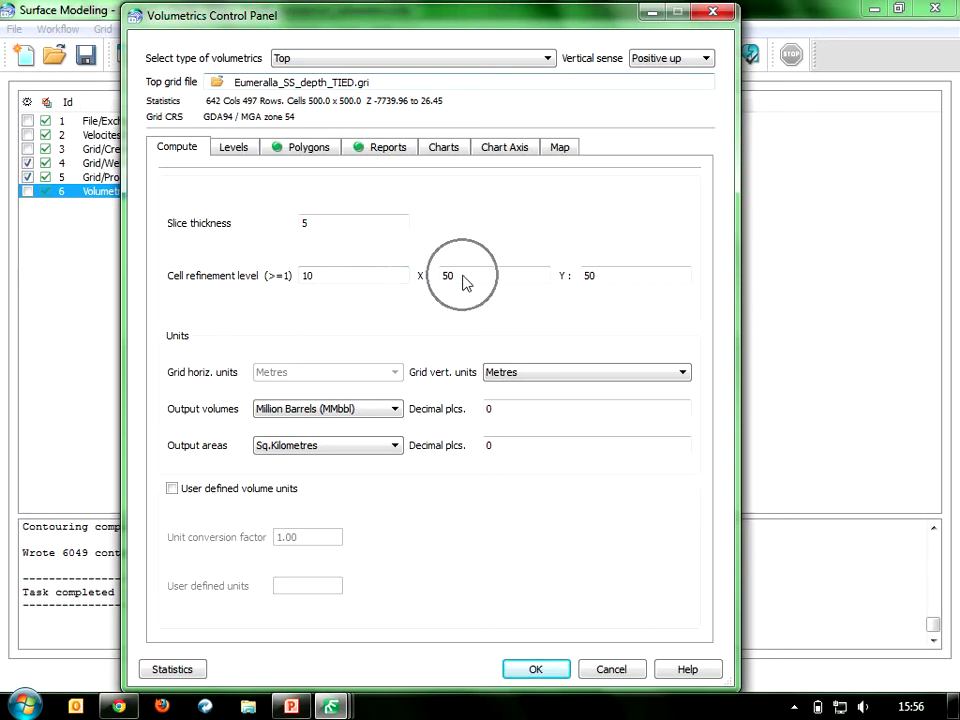
pyautogui.click(600, 280)
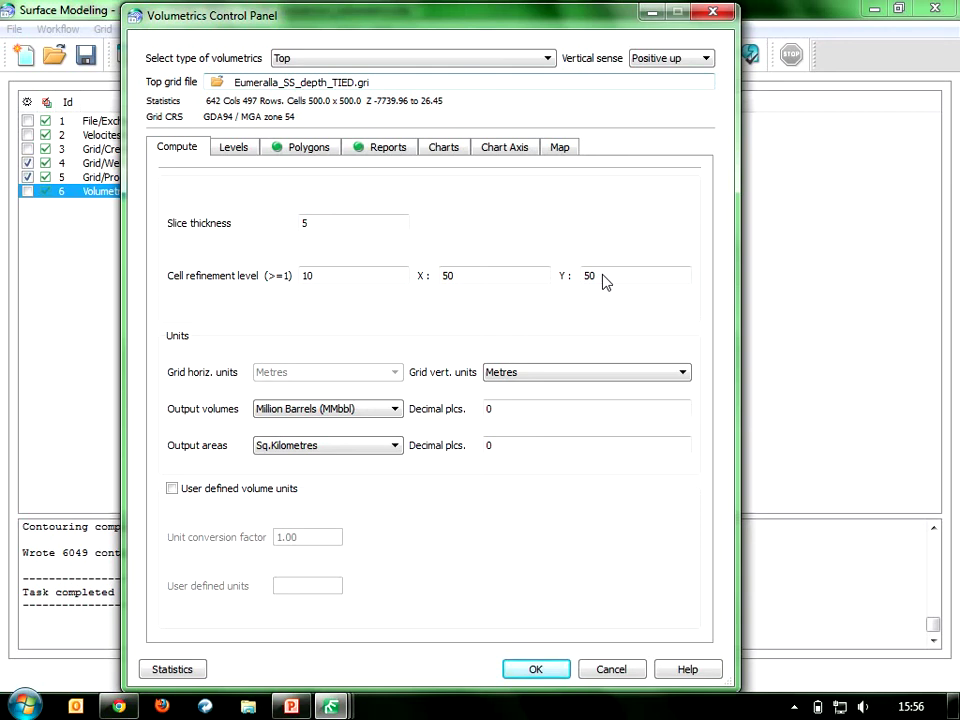
# Select Million Barrels (MMbbl) for the output volumes and look through the output area units
pyautogui.click(396, 410)
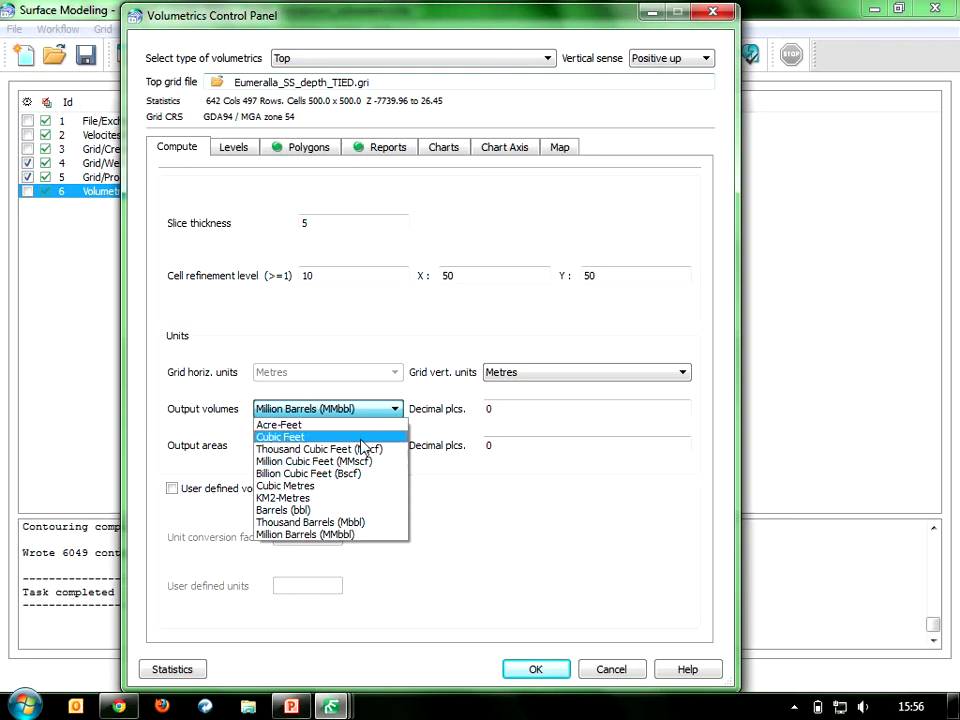
pyautogui.click(305, 534)
pyautogui.click(382, 449)
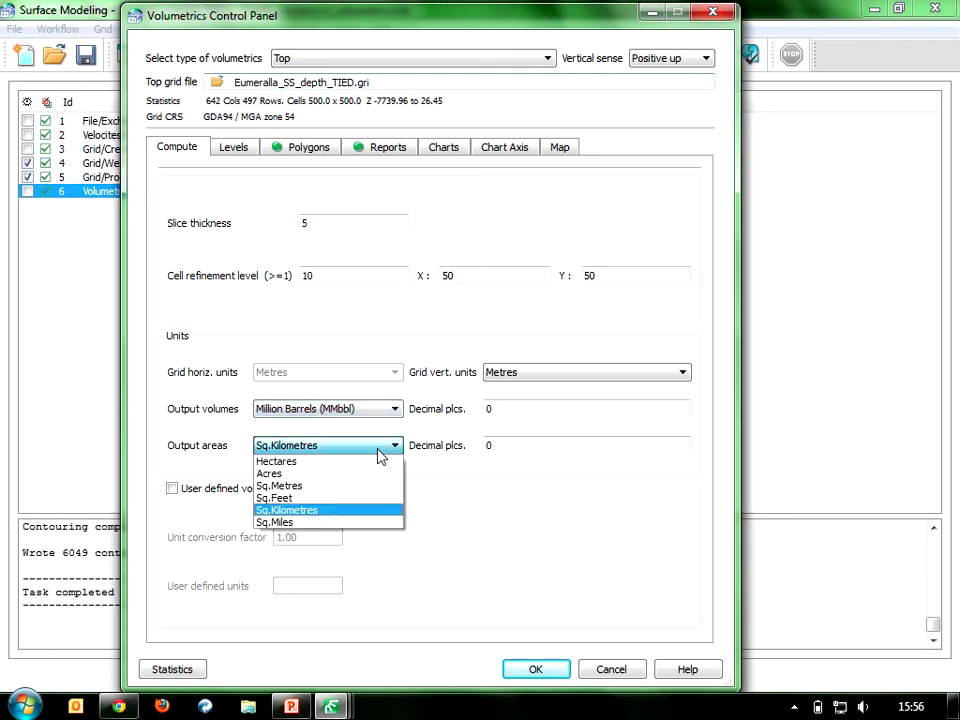
pyautogui.click(210, 146)
# Review the levels settings, checking the first reference level and its contact name
pyautogui.click(229, 147)
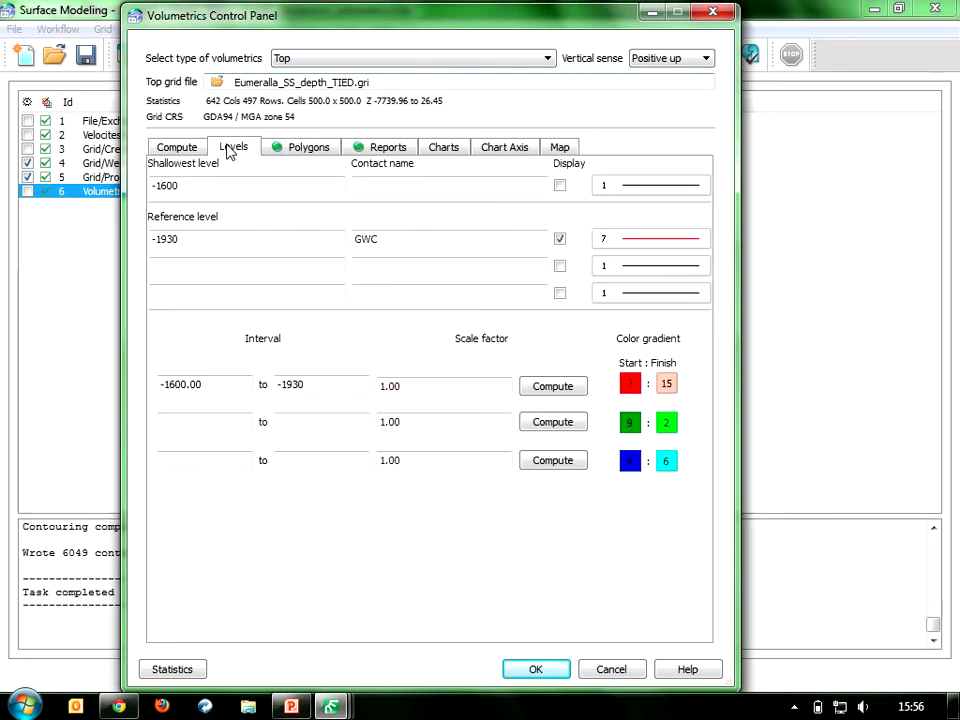
pyautogui.click(216, 240)
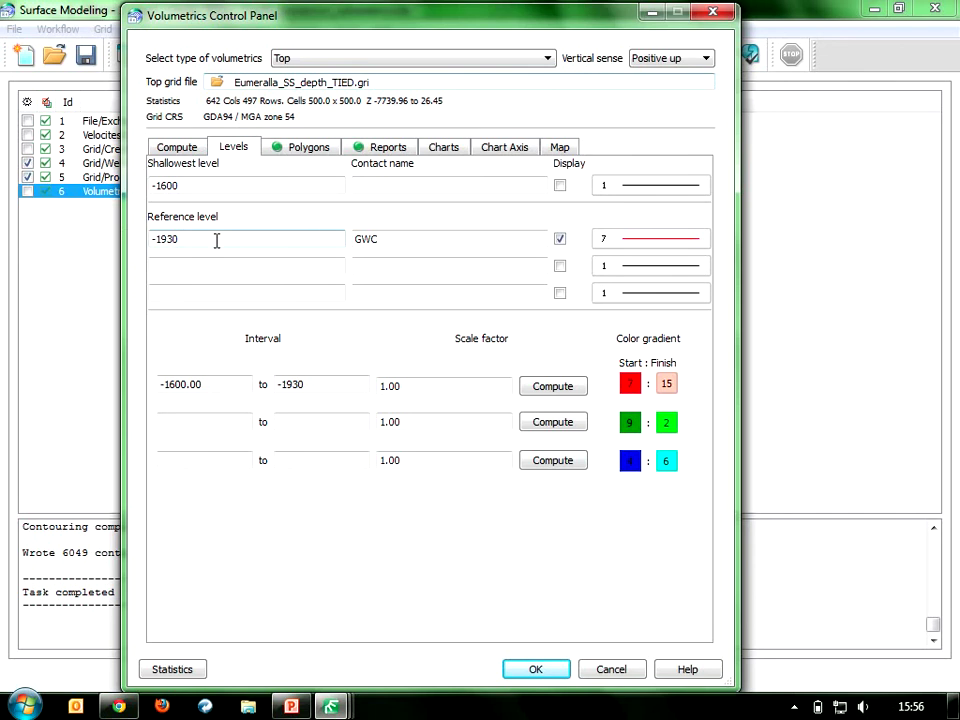
pyautogui.click(386, 236)
# Review the porosity, hydrocarbon saturation and net/gross inputs for the first interval's scaling factor, and close them without saving
pyautogui.click(555, 387)
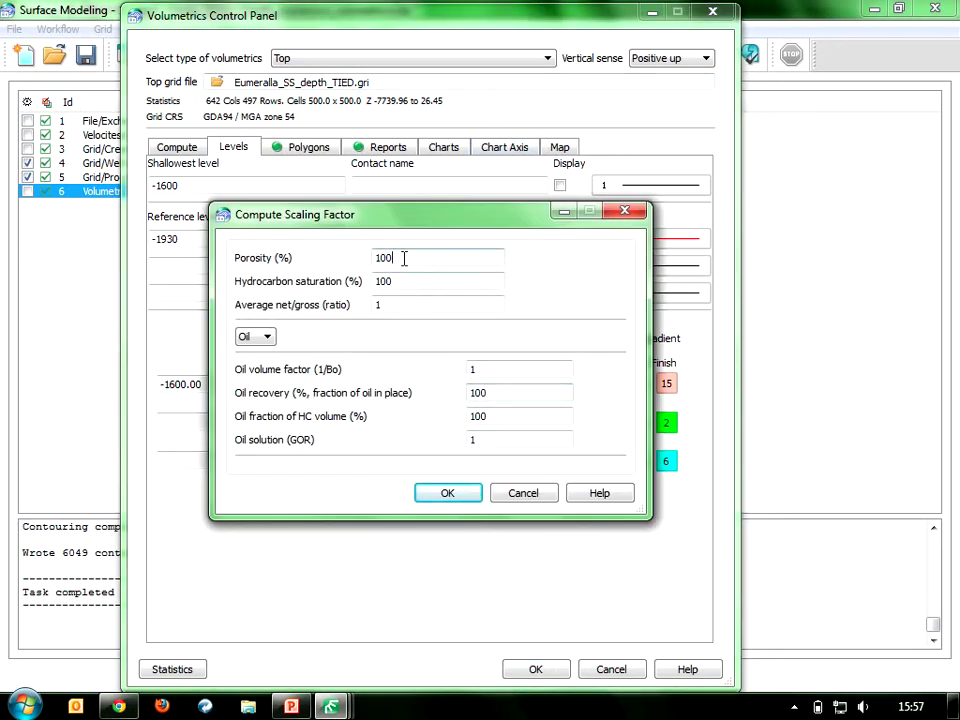
pyautogui.doubleClick(403, 258)
pyautogui.click(405, 282)
pyautogui.moveTo(405, 282); pyautogui.dragTo(377, 304)
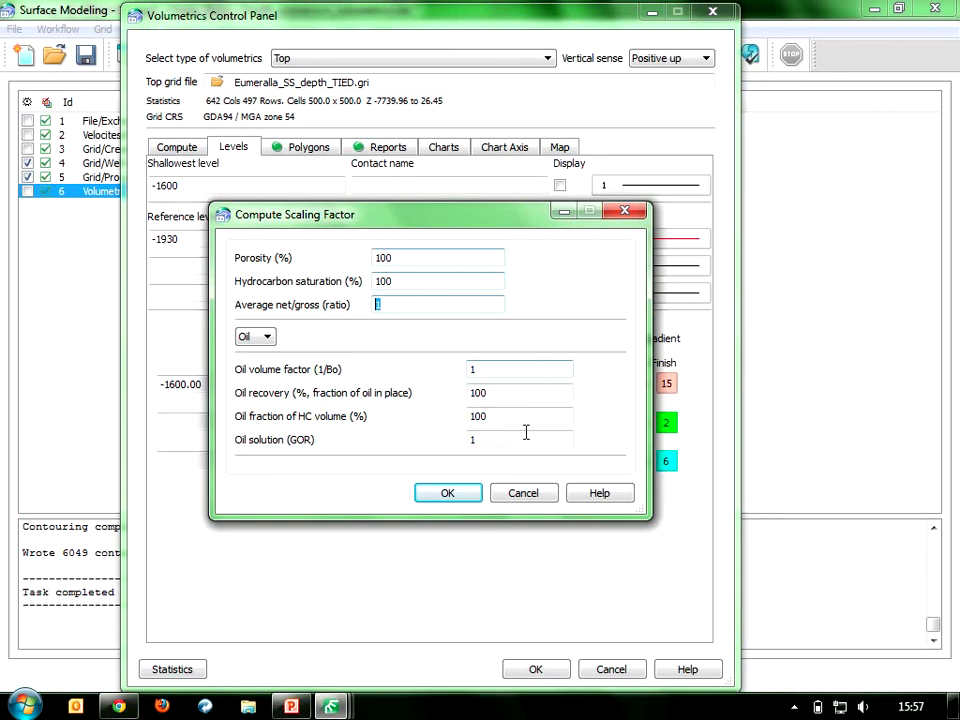
pyautogui.click(525, 495)
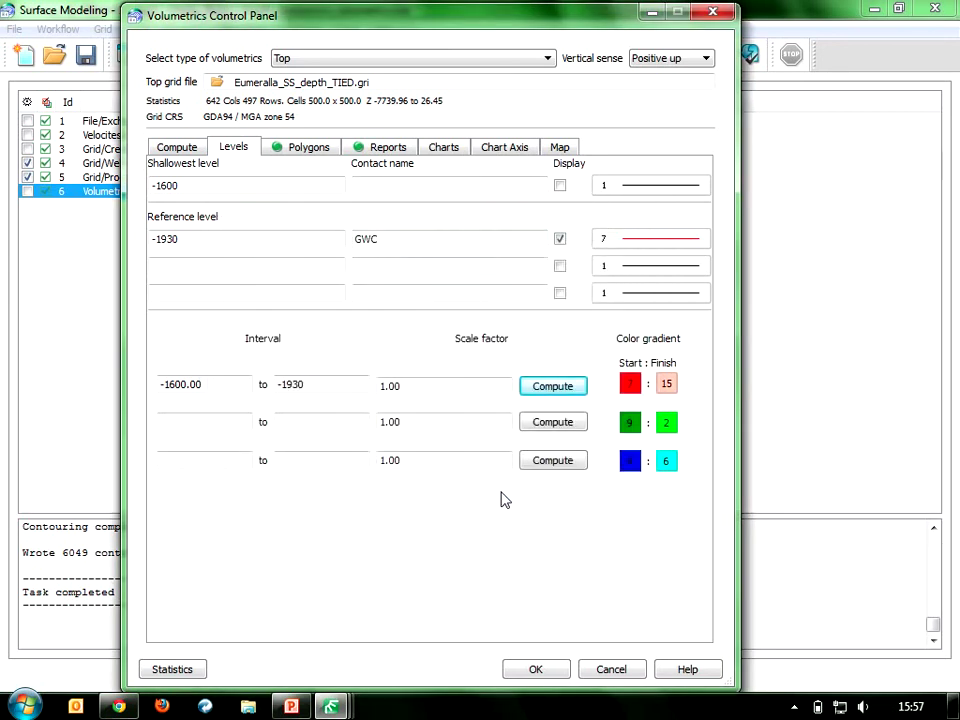
# Check the fault block polygons selected for the volumetrics and review the report generation settings
pyautogui.click(306, 152)
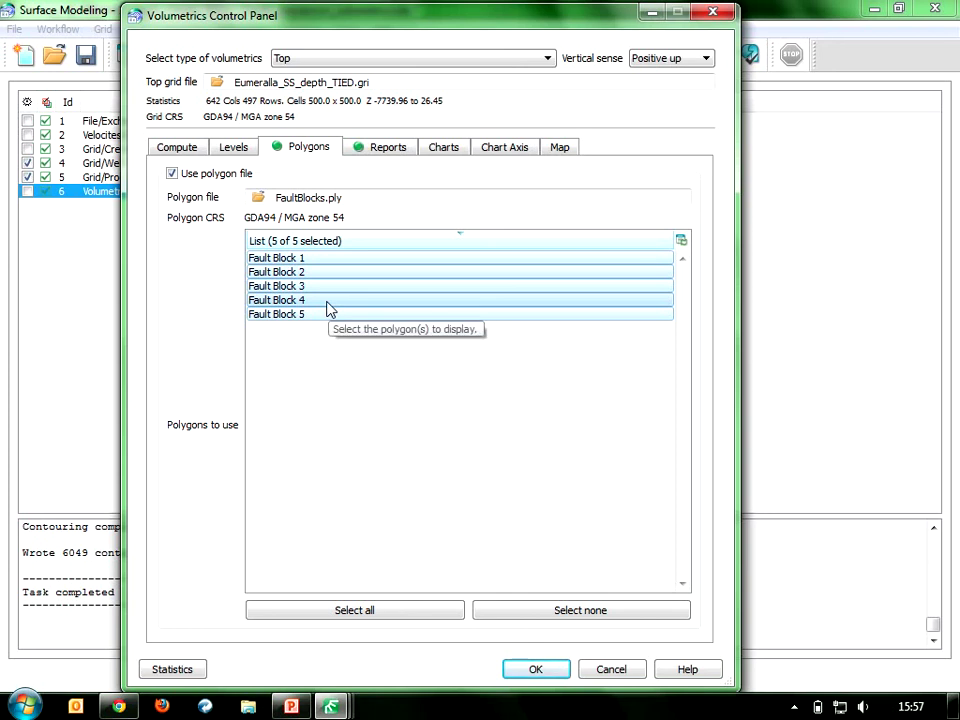
pyautogui.click(378, 148)
pyautogui.click(378, 148)
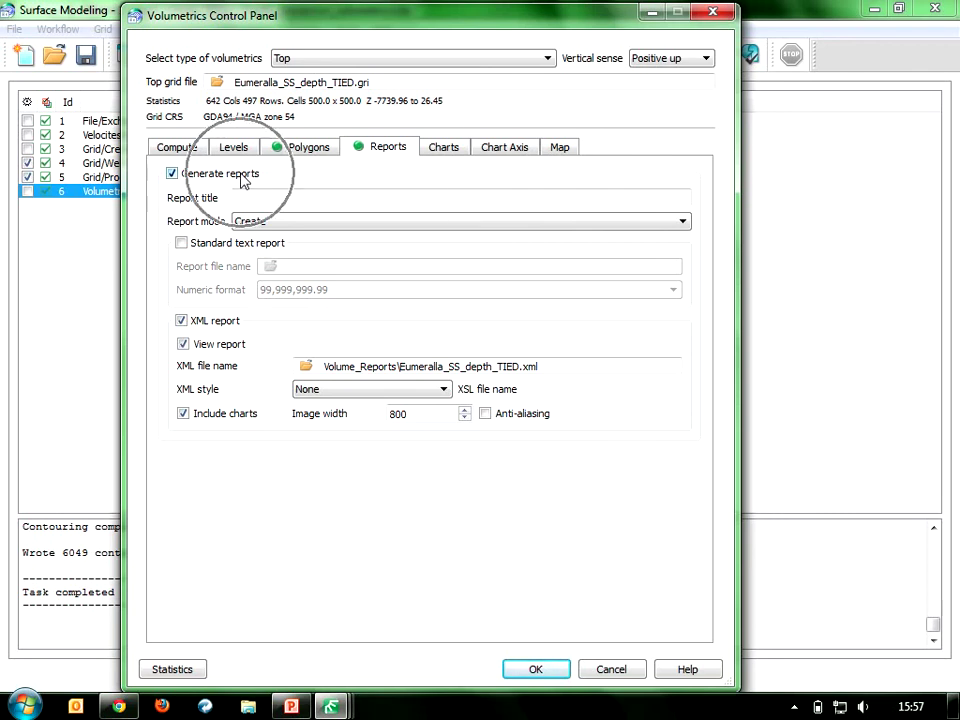
# Set the XML report style to Web page - light background and run the volumetrics task, allowing the existing report file to be overwritten
pyautogui.click(428, 391)
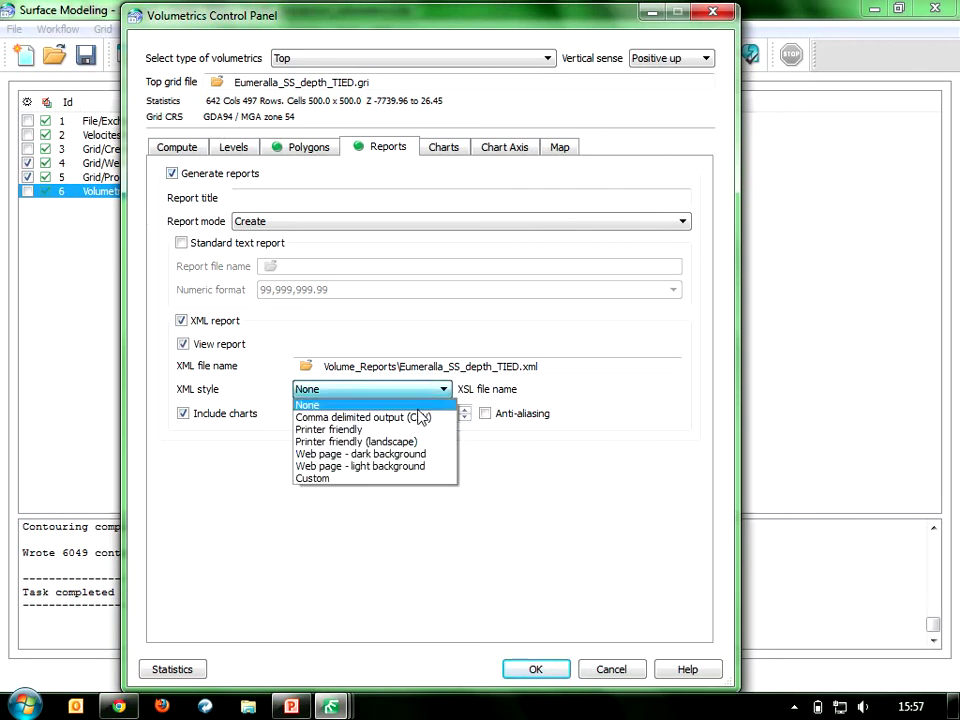
pyautogui.click(408, 466)
pyautogui.click(388, 402)
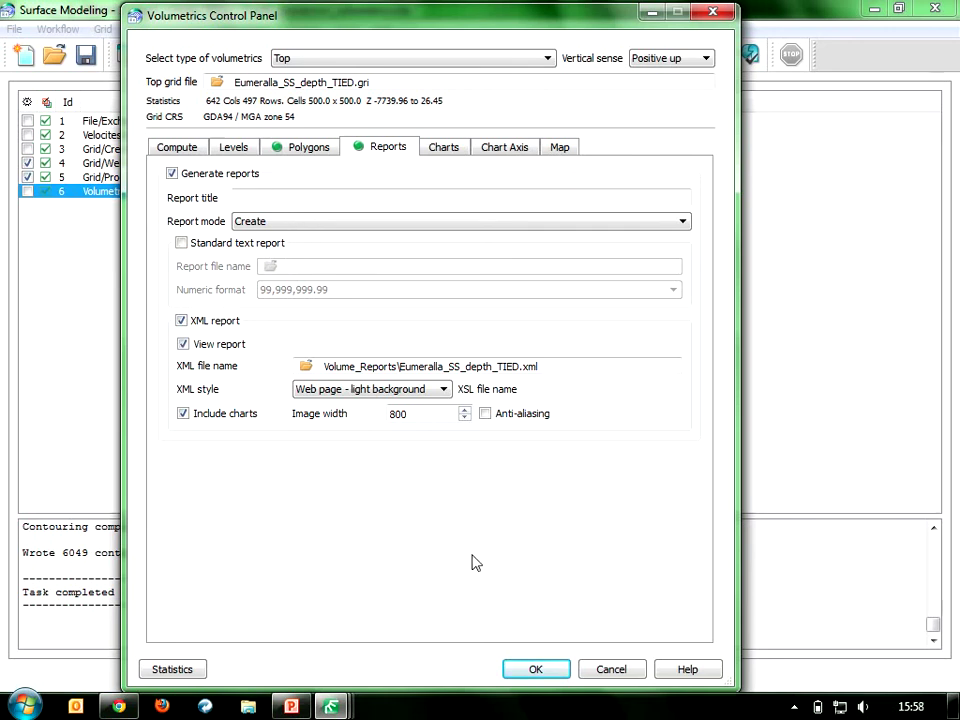
pyautogui.click(537, 669)
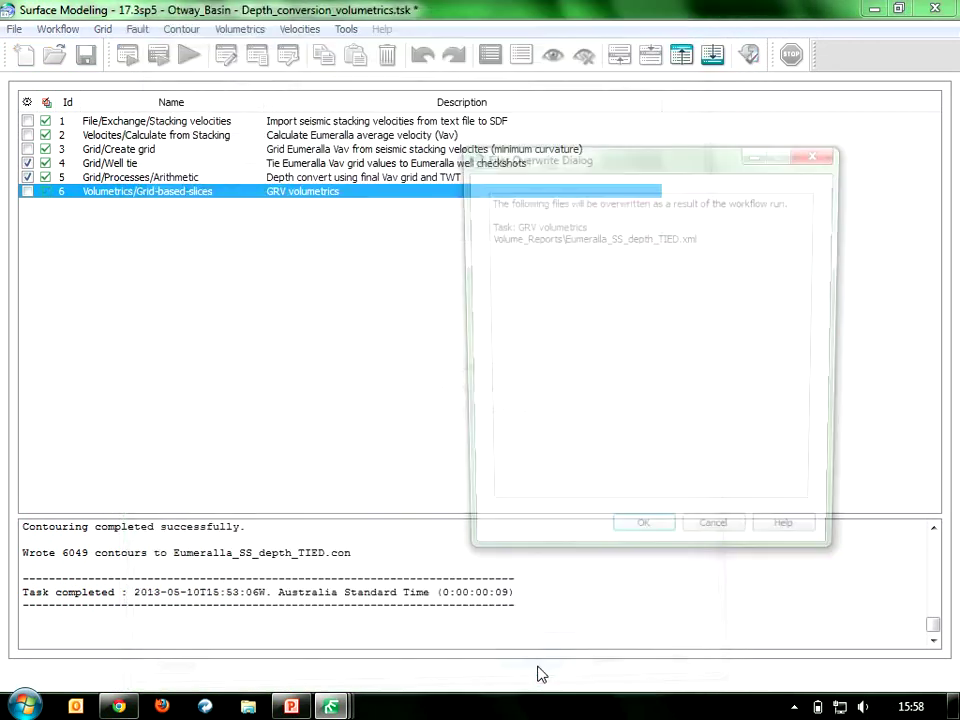
pyautogui.click(643, 542)
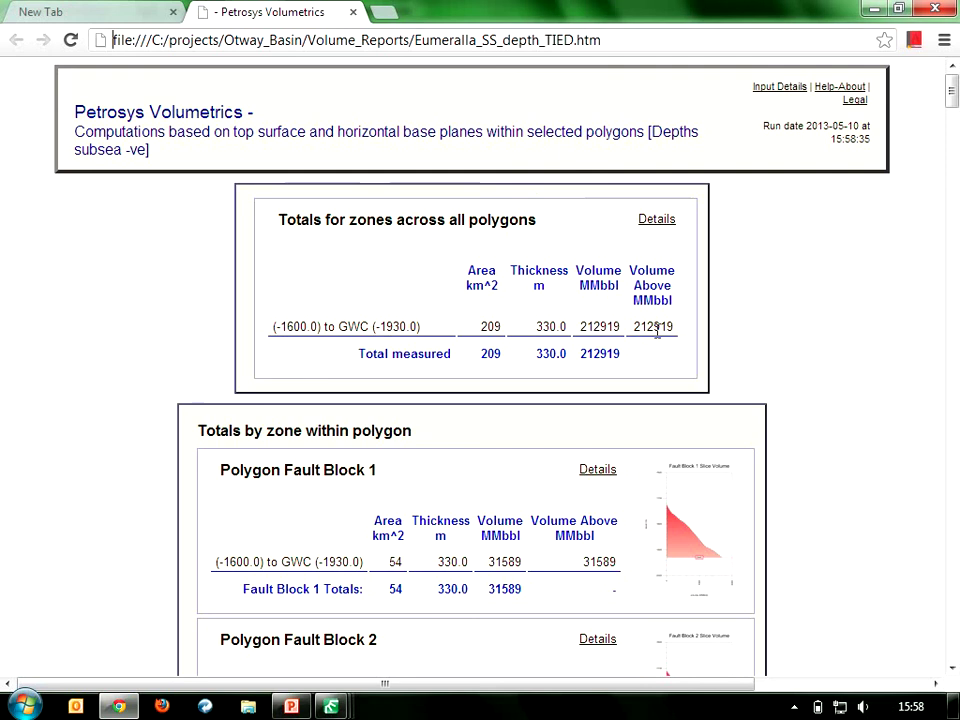
# Examine the volumetrics report's overall totals, the totals for each fault block, and the totals by polygon within the zone
pyautogui.click(500, 226)
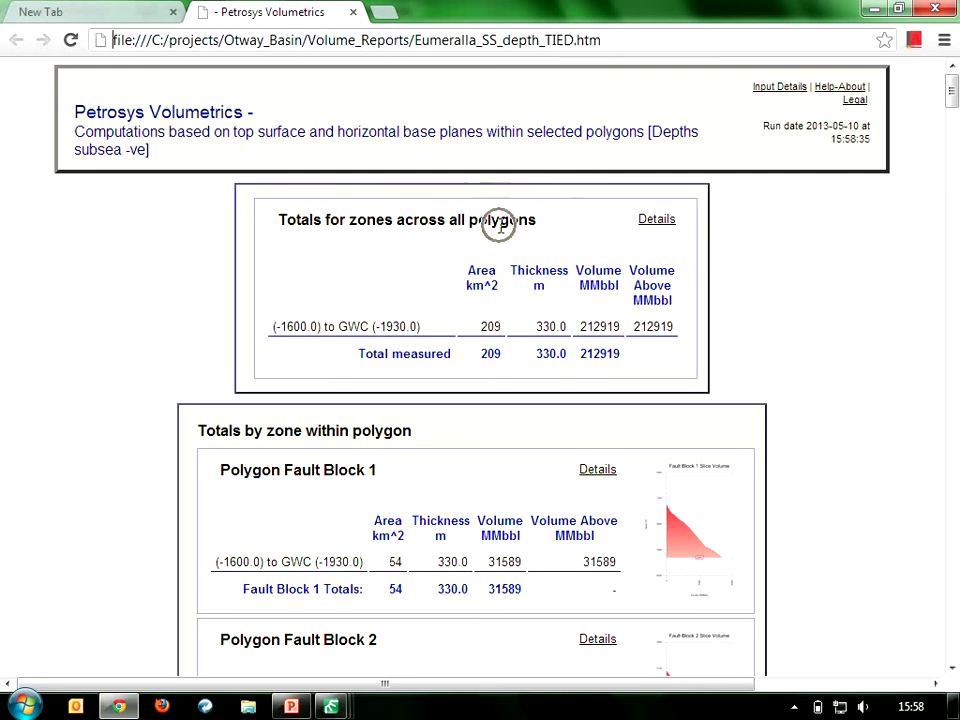
pyautogui.click(648, 326)
pyautogui.scroll(-3, 590, 362)
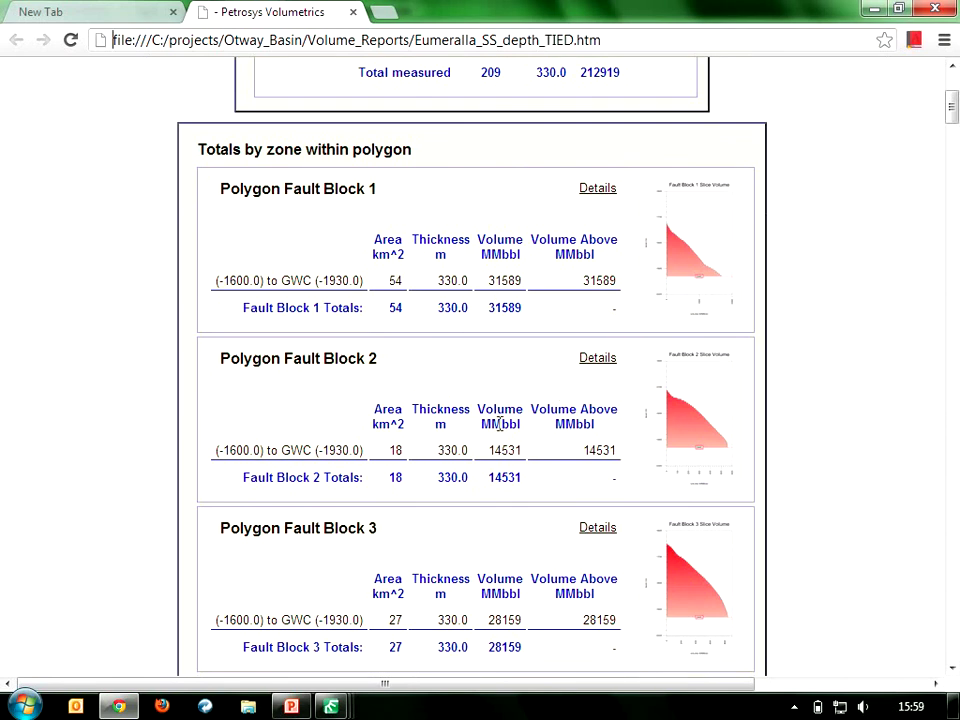
pyautogui.scroll(-9, 500, 424)
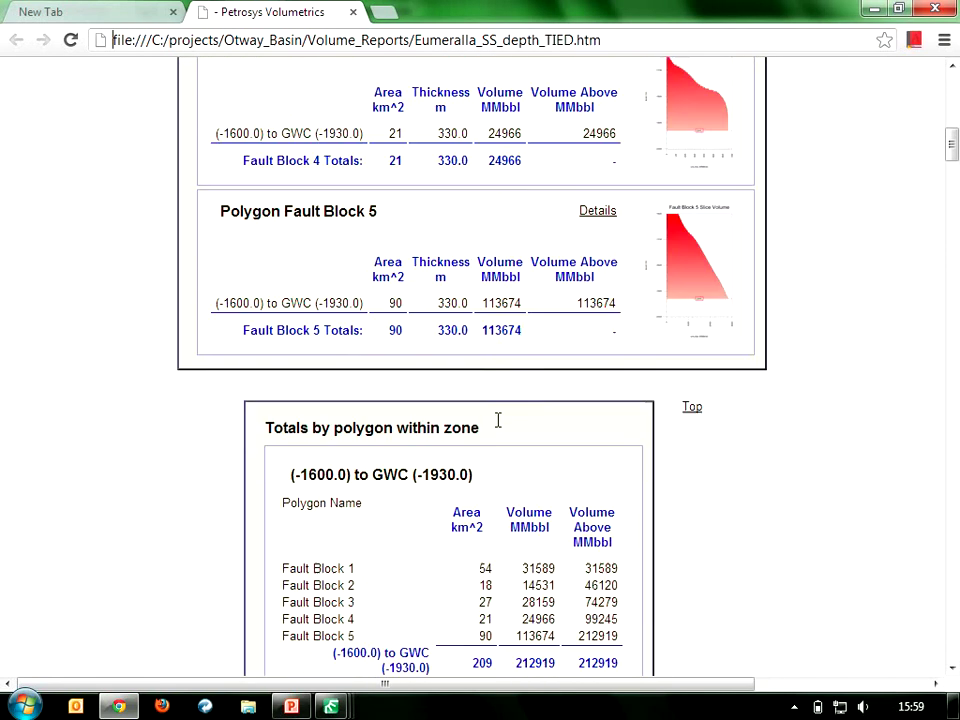
# Examine the Fault Block 1 slice volume chart in the volumetrics report, from its top level down to the GWC
pyautogui.scroll(-4, 500, 424)
pyautogui.scroll(-2, 500, 425)
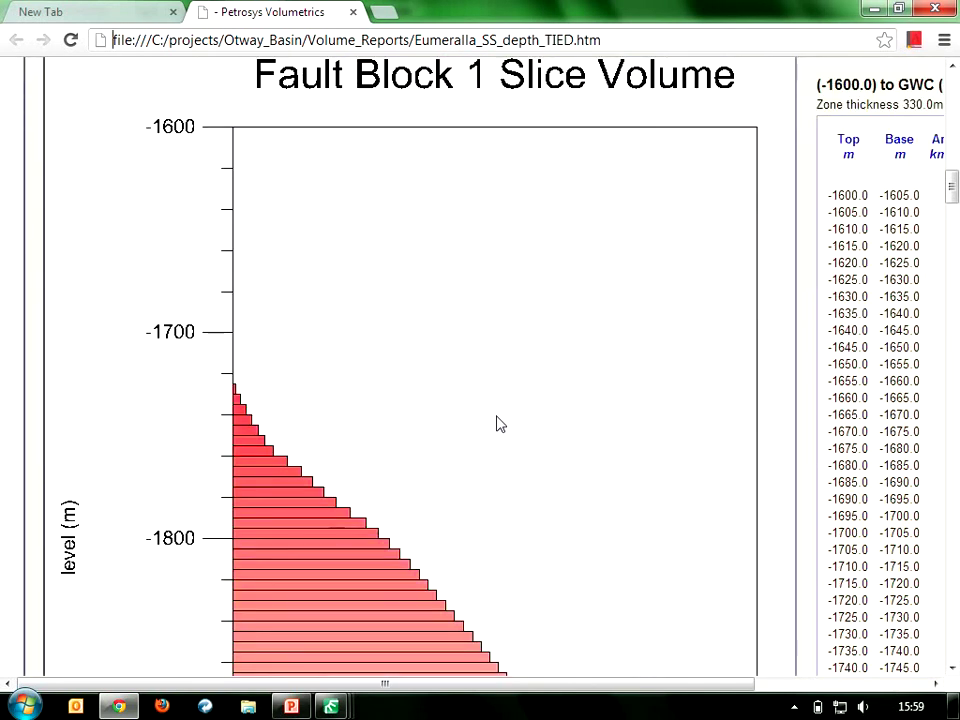
pyautogui.scroll(-1, 497, 422)
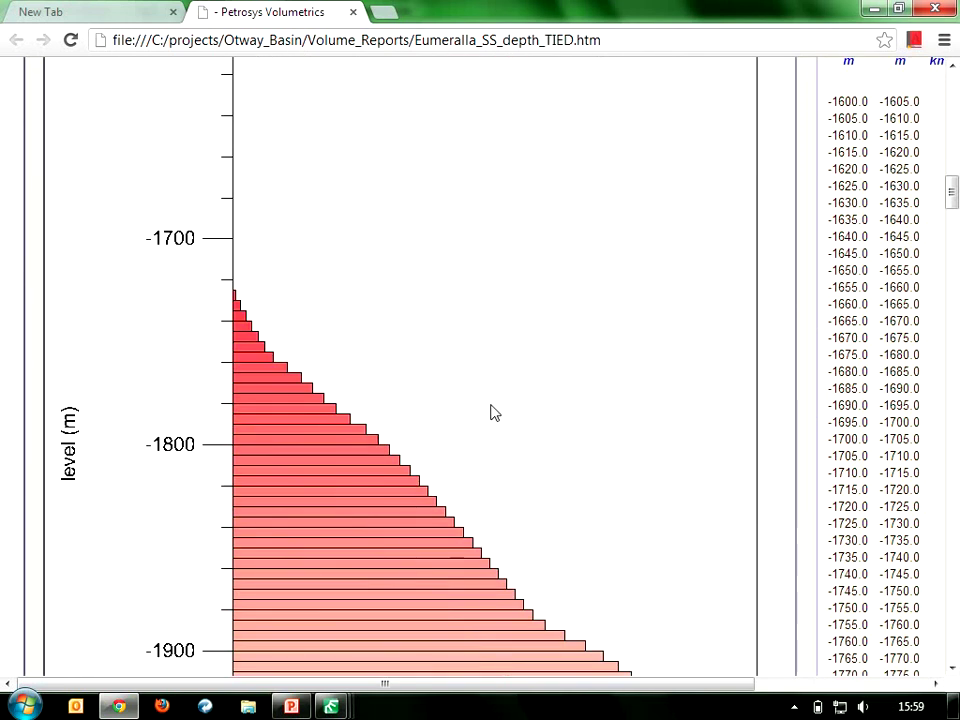
pyautogui.scroll(-1, 492, 412)
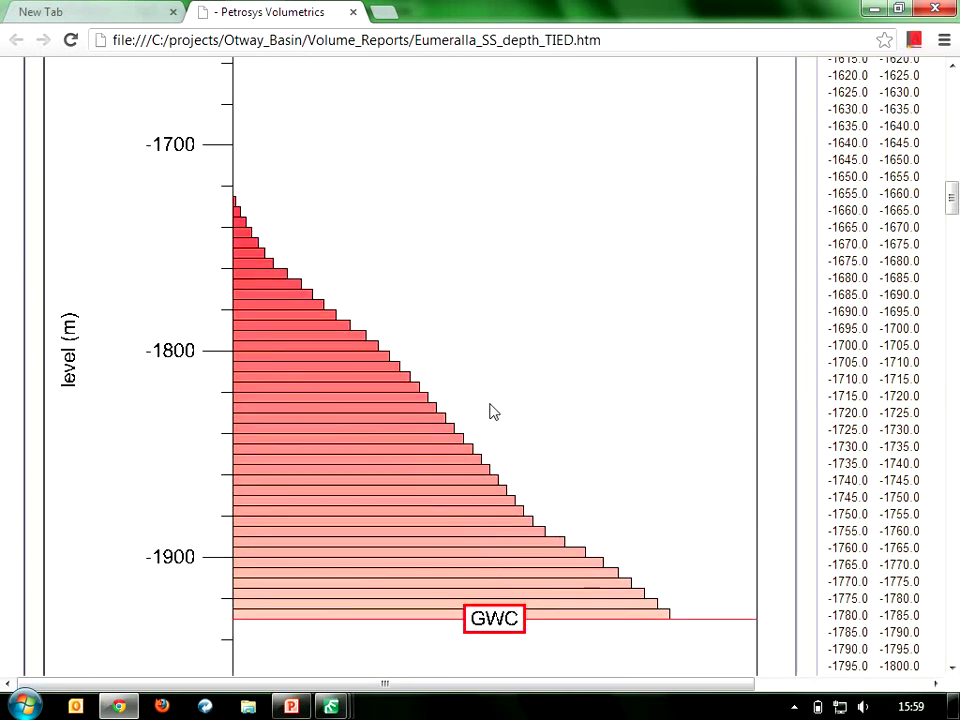
pyautogui.scroll(2, 438, 482)
pyautogui.scroll(1, 438, 482)
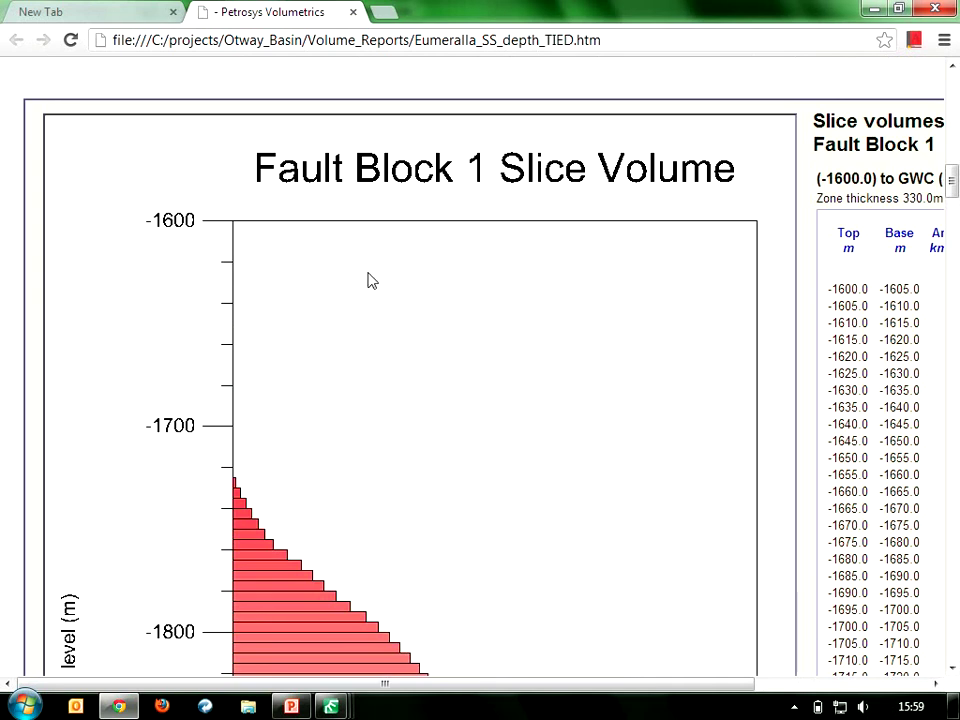
pyautogui.scroll(-2, 394, 195)
pyautogui.scroll(-1, 396, 200)
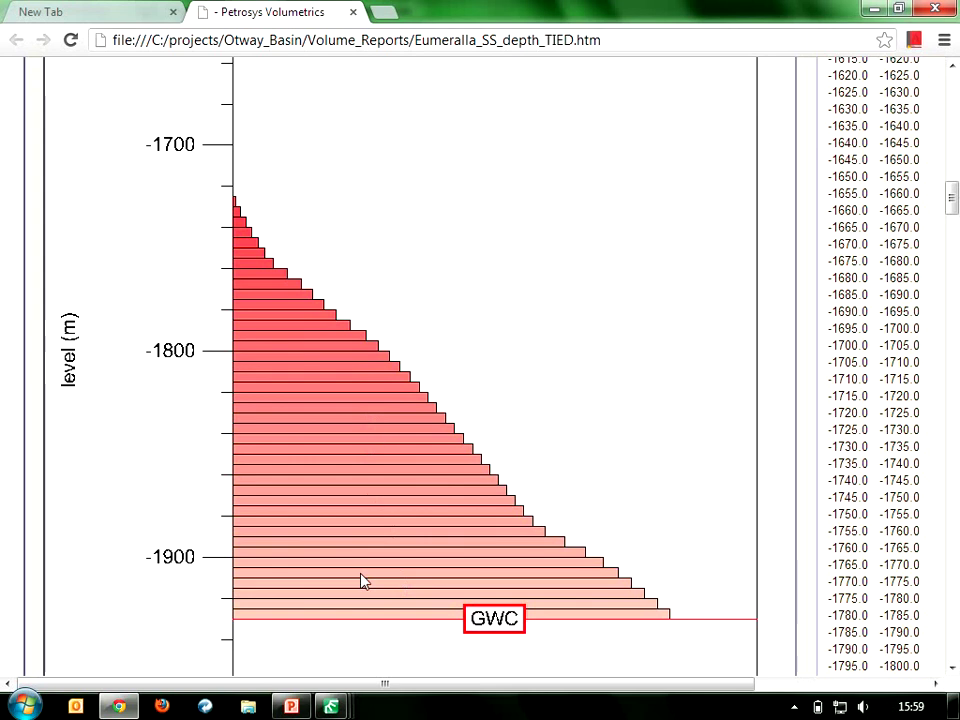
# Examine the Fault Block 1 slice volume table's area, volume of slice and volume above columns, and return to the report's overall totals
pyautogui.moveTo(581, 688); pyautogui.dragTo(760, 690)
pyautogui.scroll(3, 700, 446)
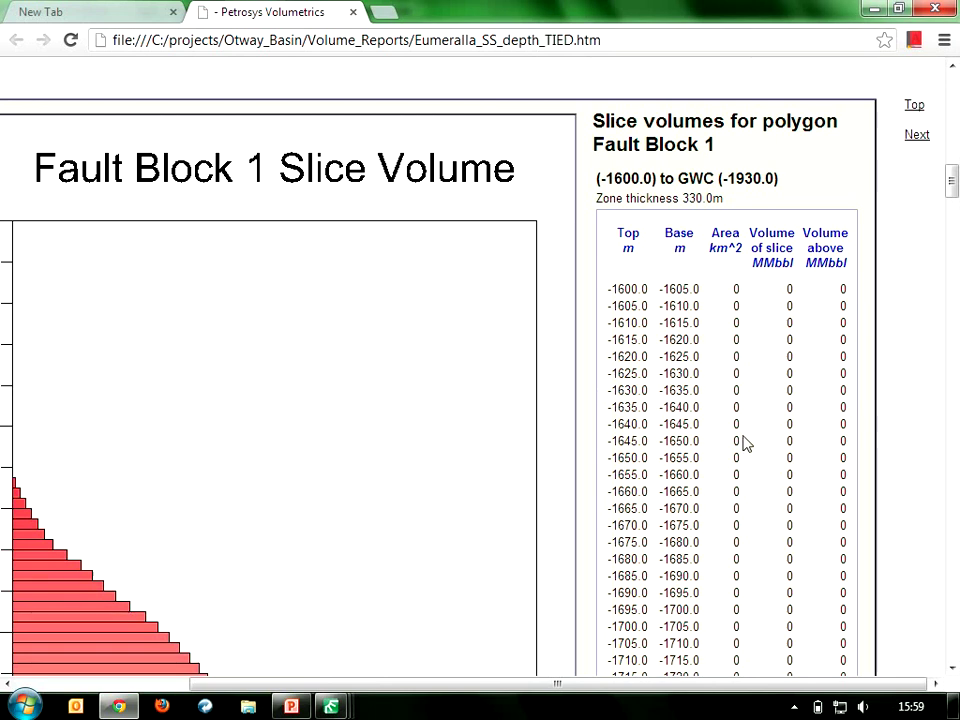
pyautogui.scroll(-2, 751, 471)
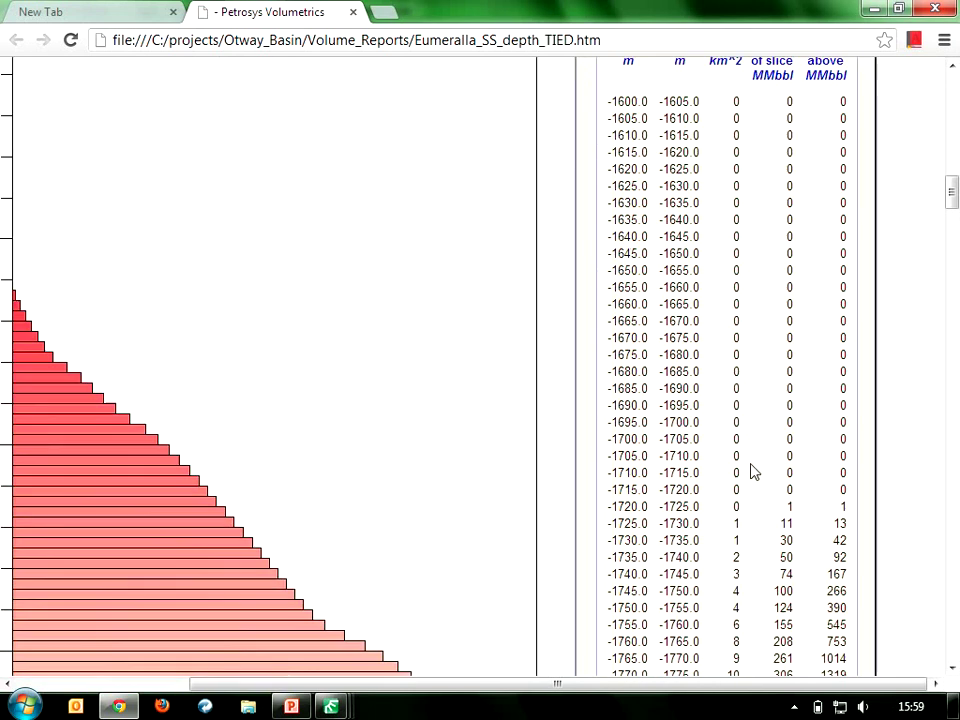
pyautogui.scroll(-2, 753, 472)
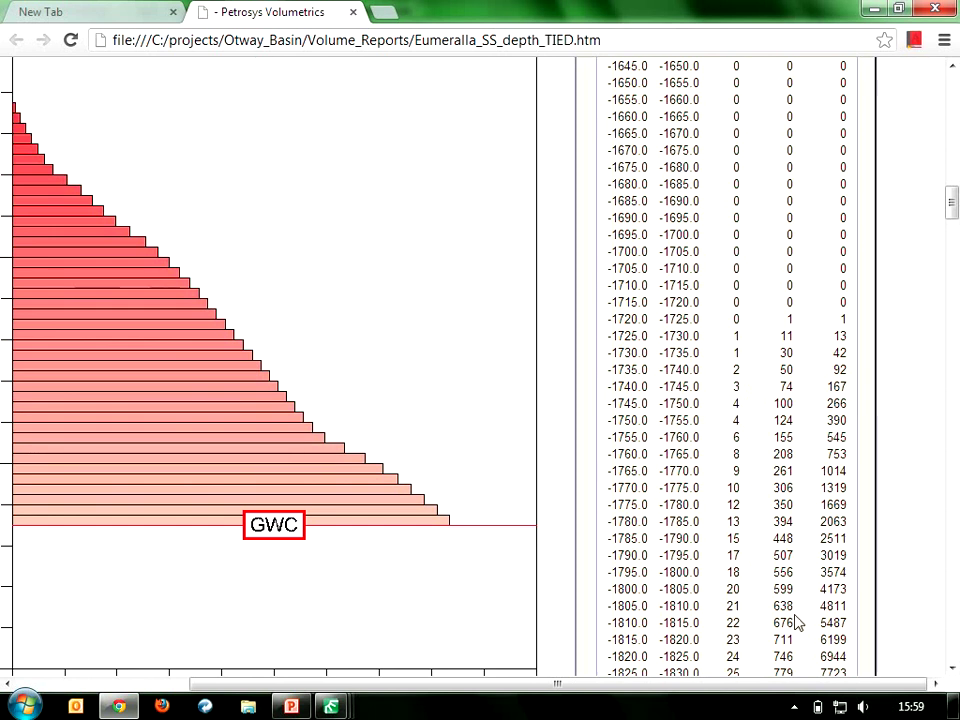
pyautogui.scroll(-2, 797, 622)
pyautogui.scroll(1, 797, 622)
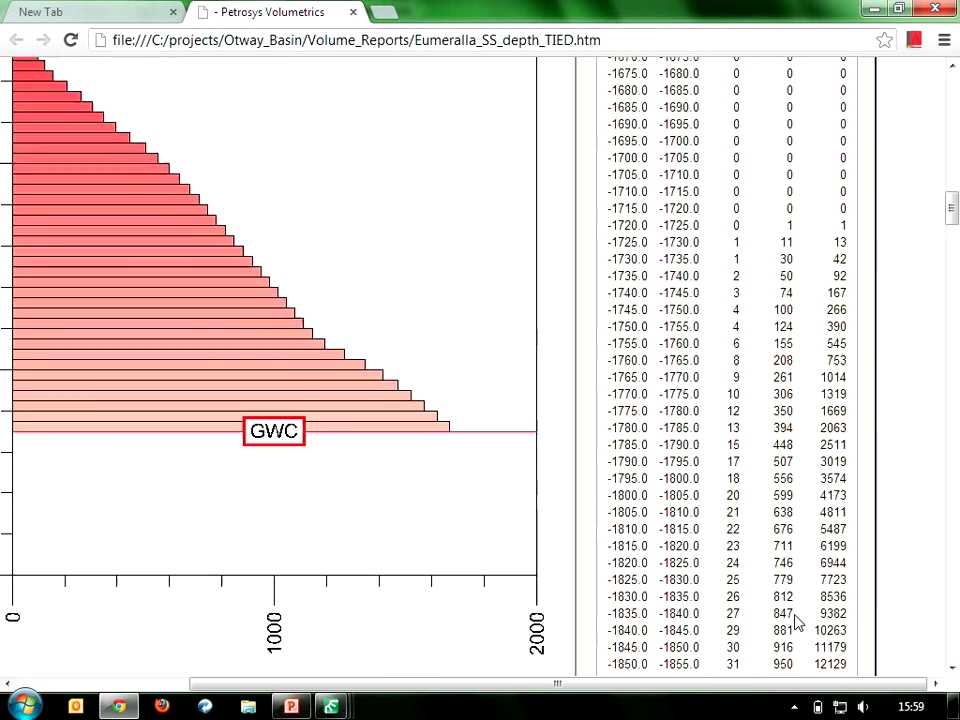
pyautogui.scroll(15, 797, 622)
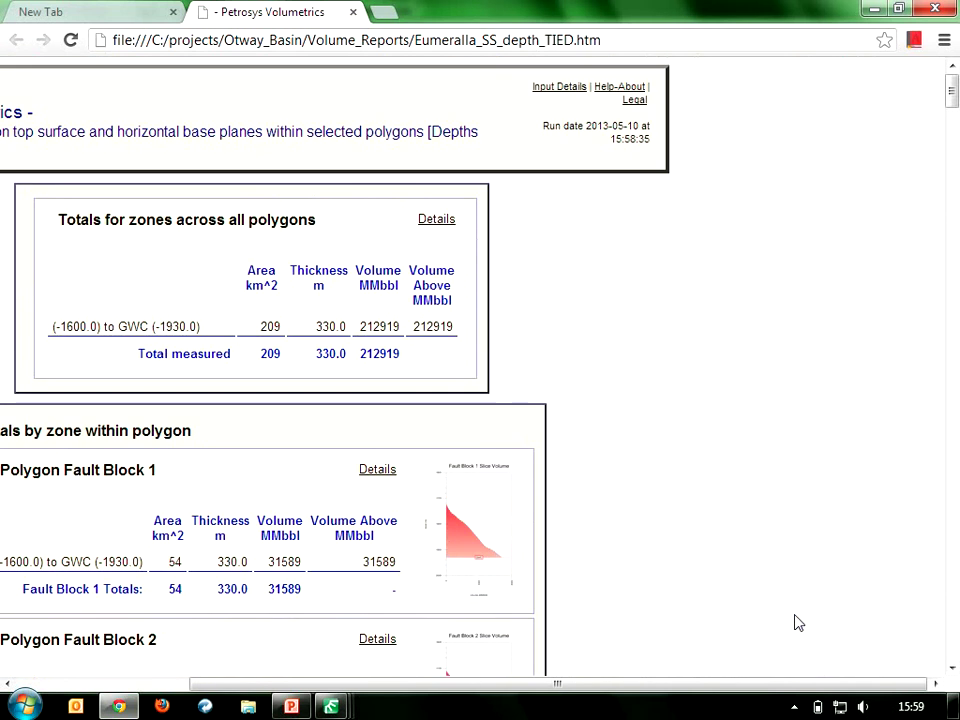
# Switch to the Otway_Basin_case_study.pptx presentation in PowerPoint, start the slide show from the current slide, and advance to the Want More? slide
pyautogui.moveTo(289, 707)
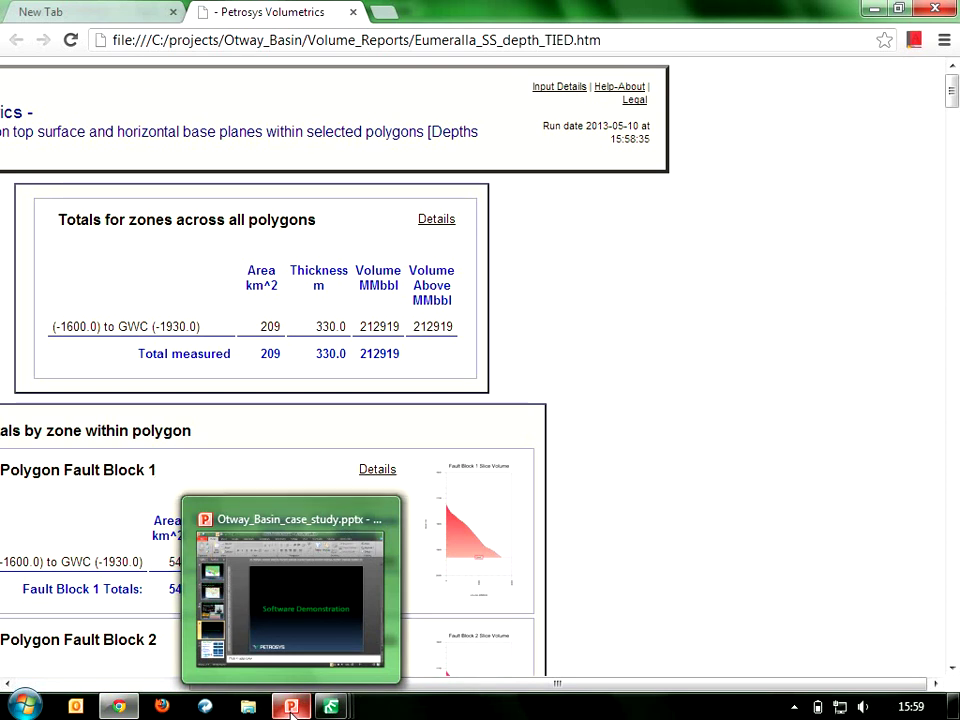
pyautogui.click(291, 707)
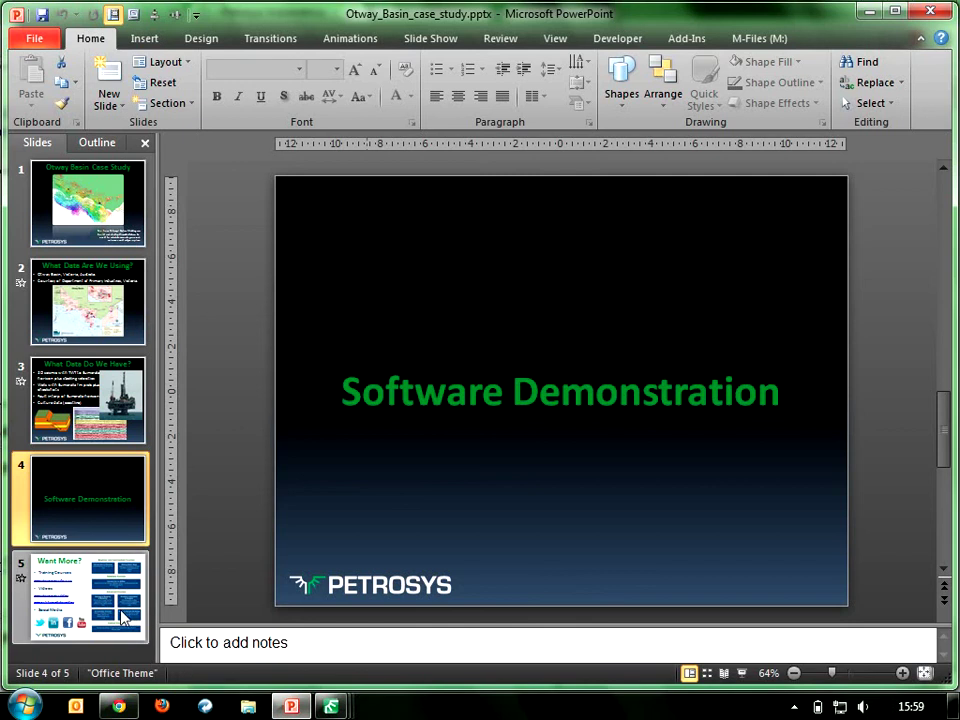
pyautogui.hotkey('shift', 'F5')
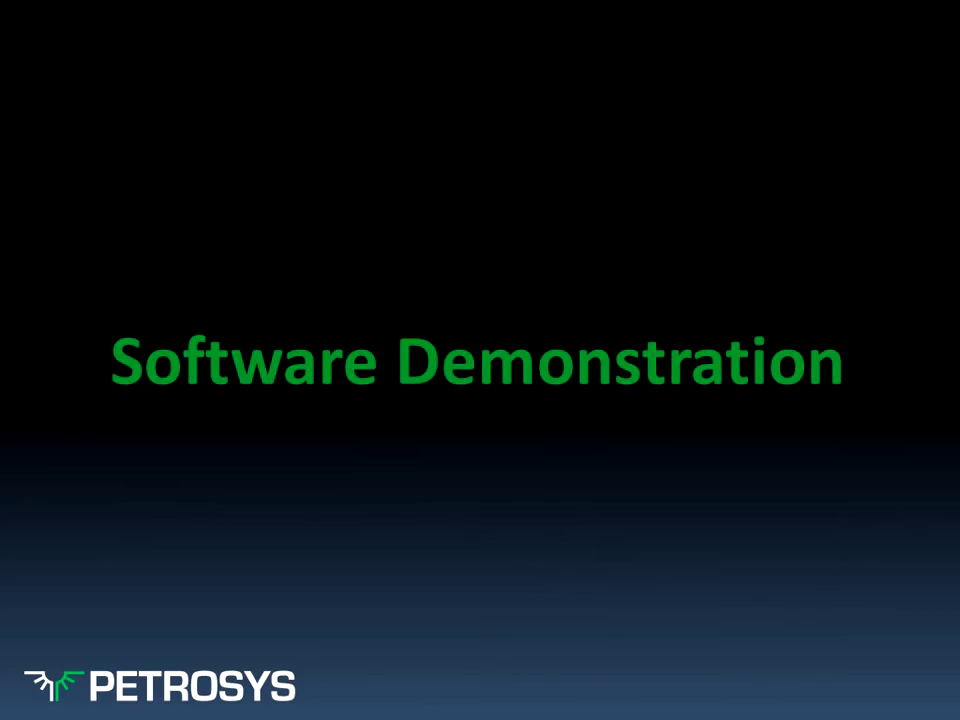
pyautogui.press('Right')
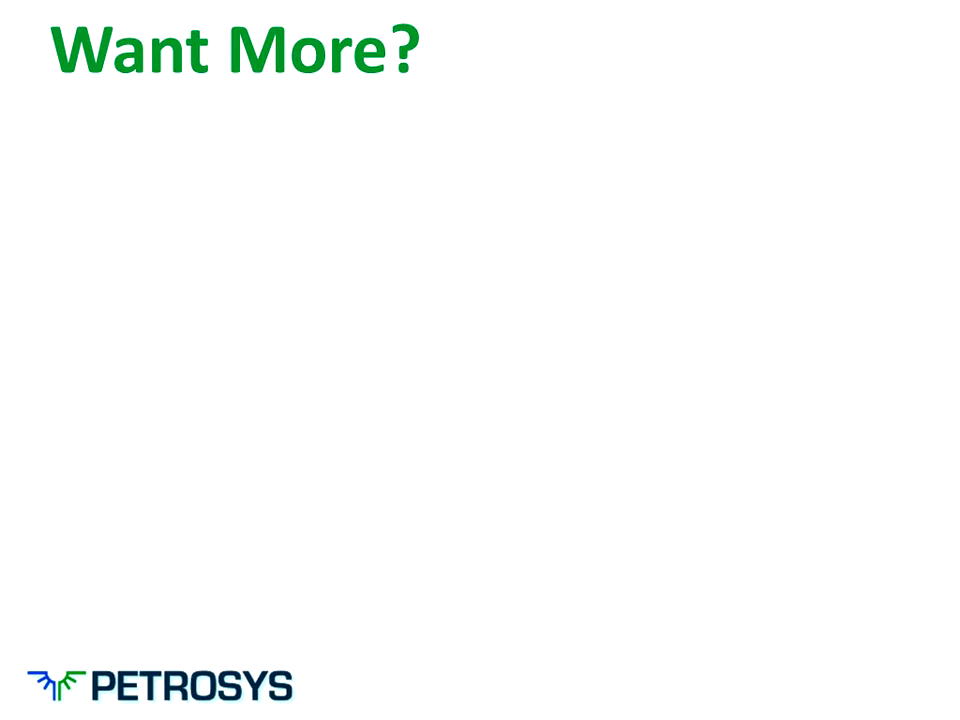